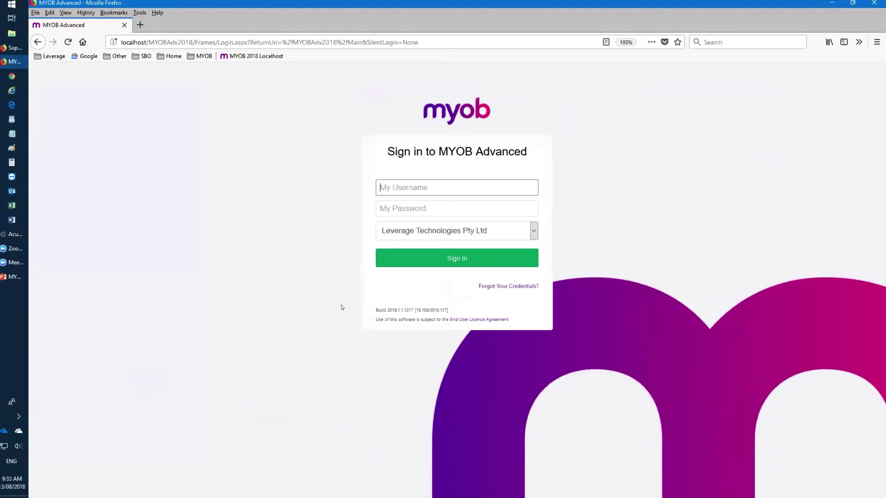
- Sign in to Leverage Technologies Pty Ltd with the user's username and password
text(jpatch)
key(Tab)
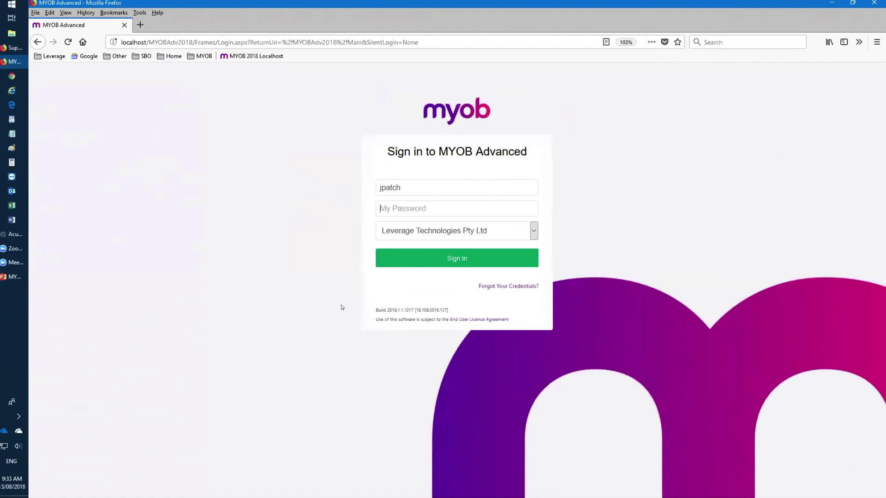
text(••••••••)
click(467, 259)
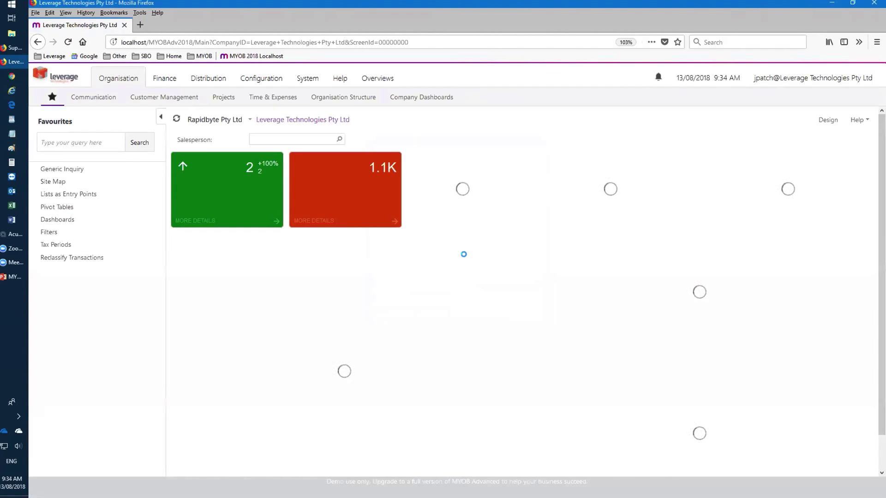
- Switch to the Modern UI from the user account menu
click(857, 77)
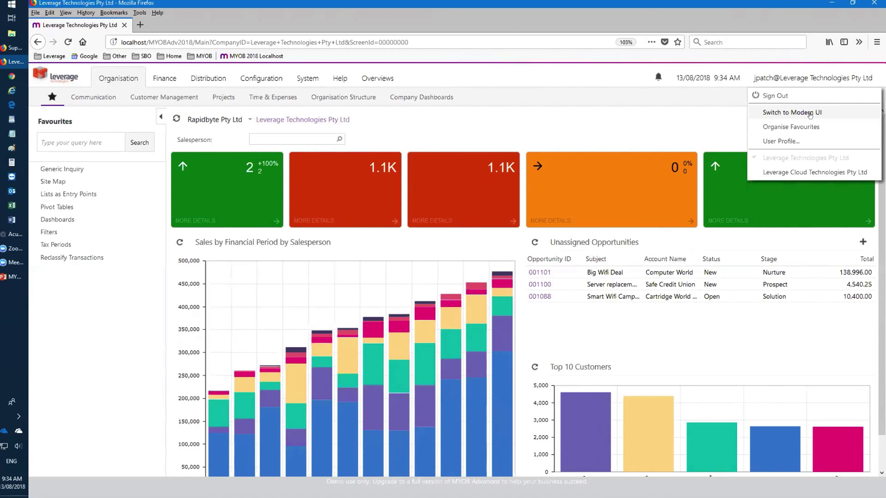
click(807, 112)
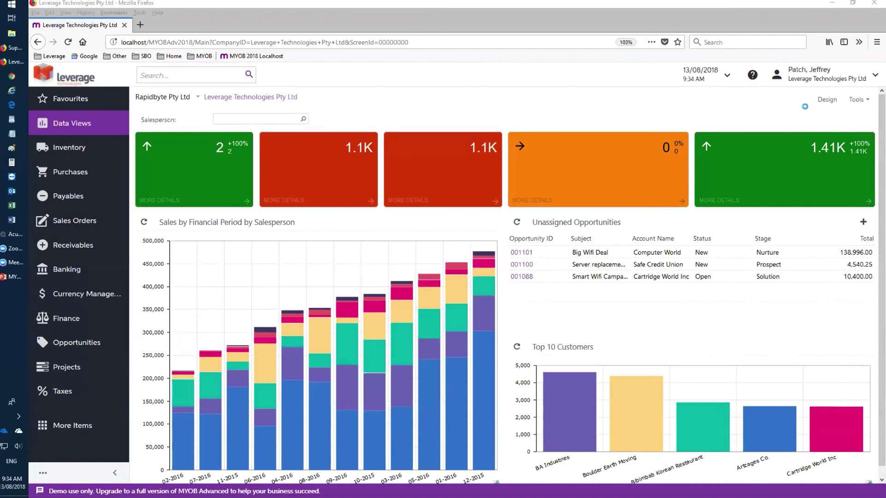
- Tick Show Classic UI by Default in My Profile, save, then switch back to Modern UI
click(873, 75)
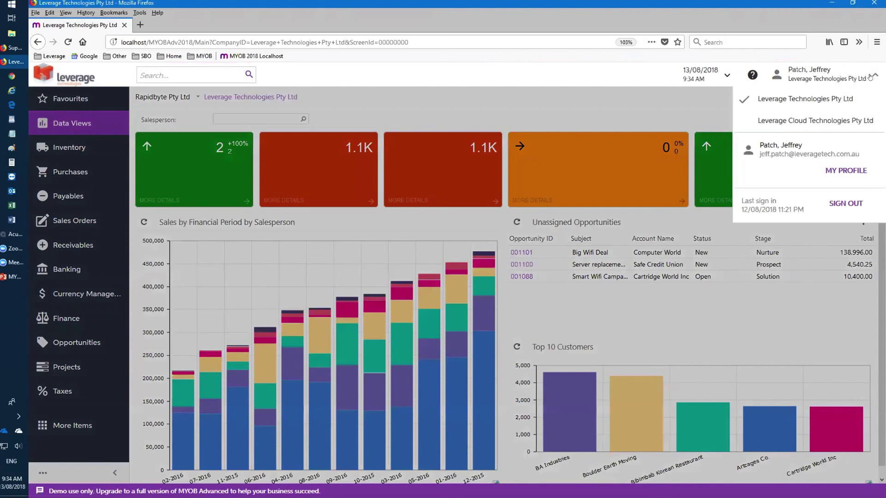
click(862, 171)
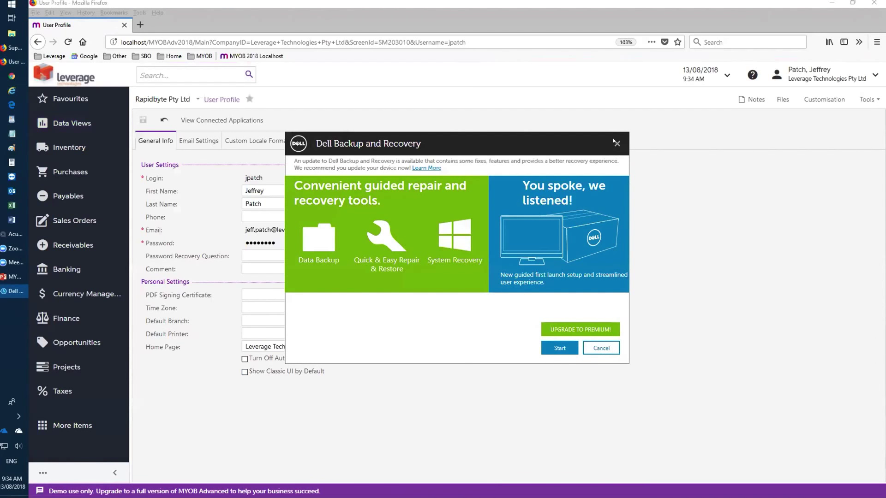
click(267, 372)
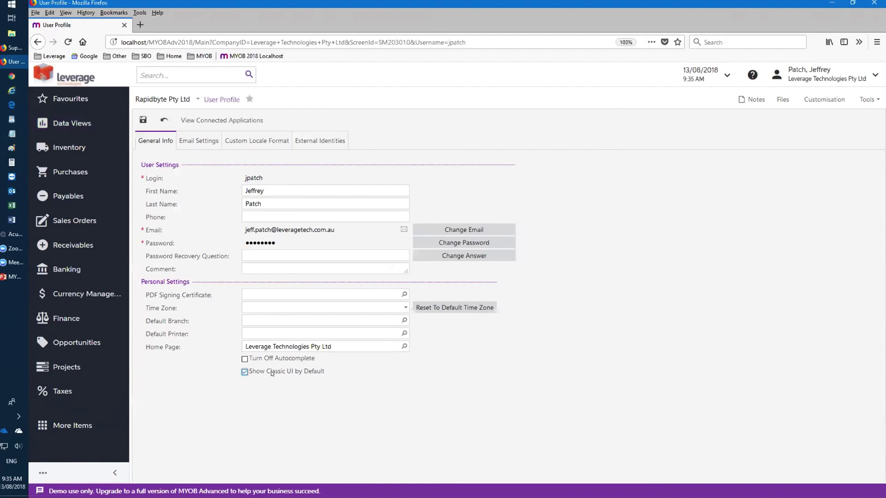
click(141, 121)
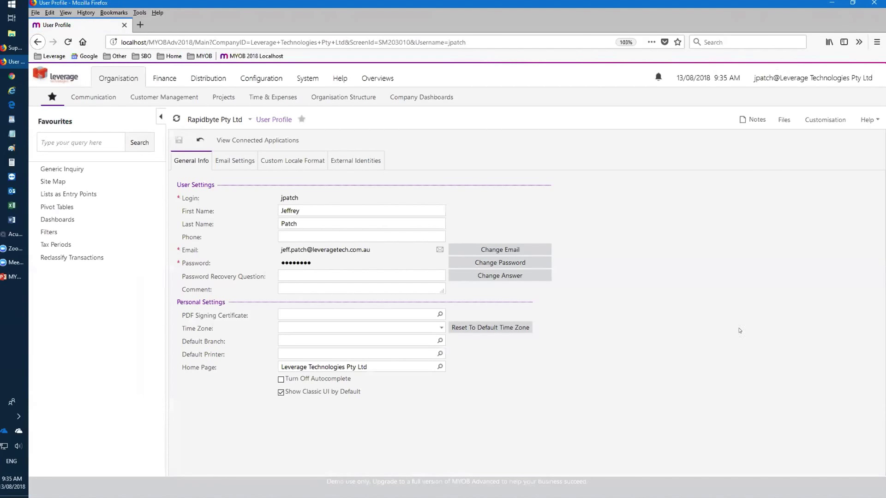
click(842, 78)
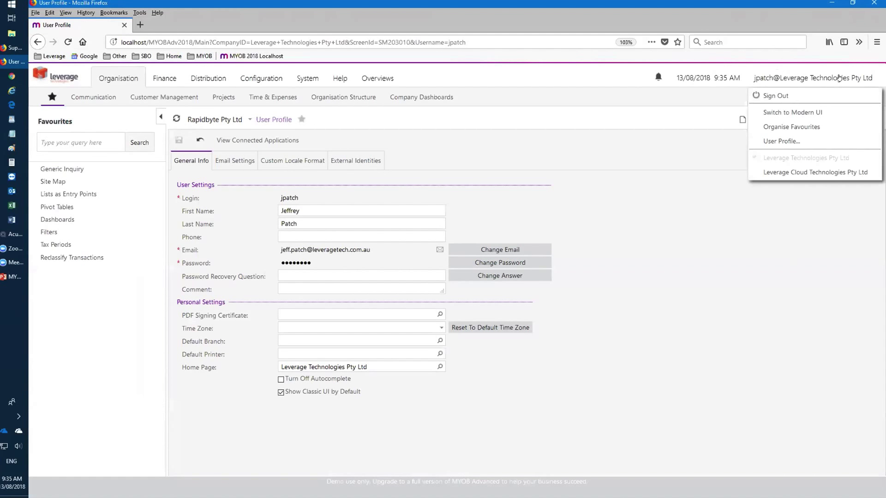
click(818, 113)
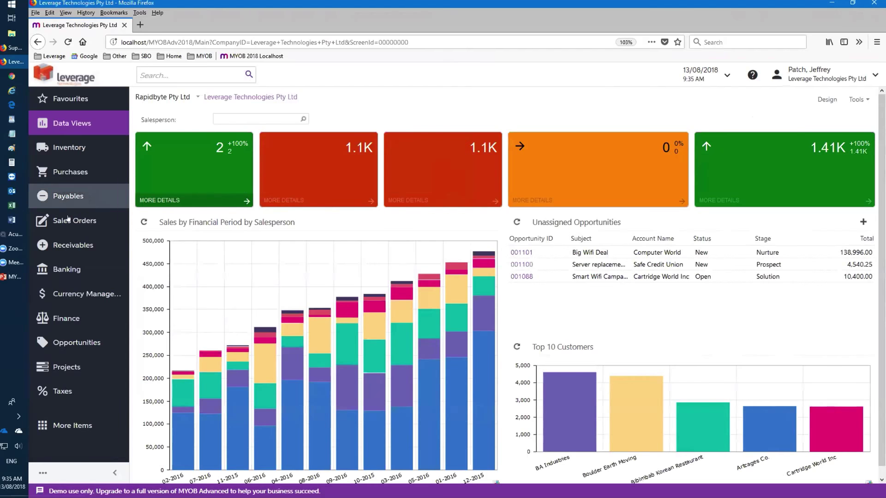
- Open the Sales Orders list of seven open orders from the Sales Orders quick menu
click(64, 222)
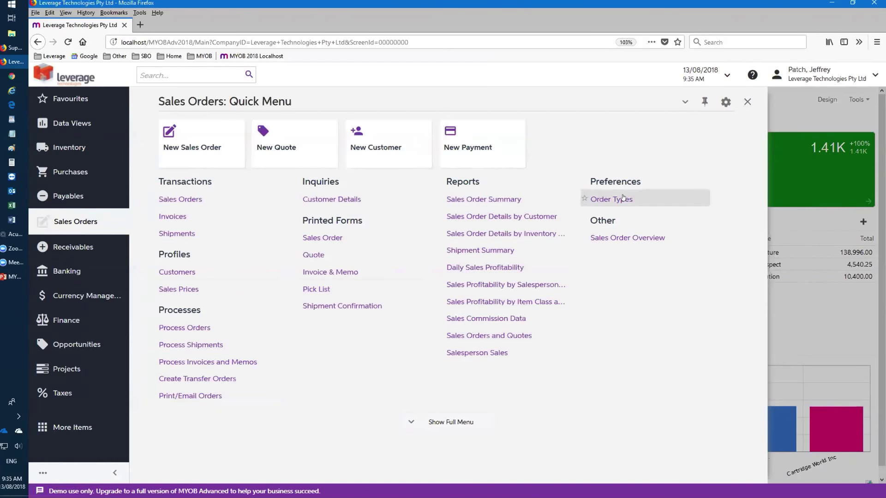
click(180, 199)
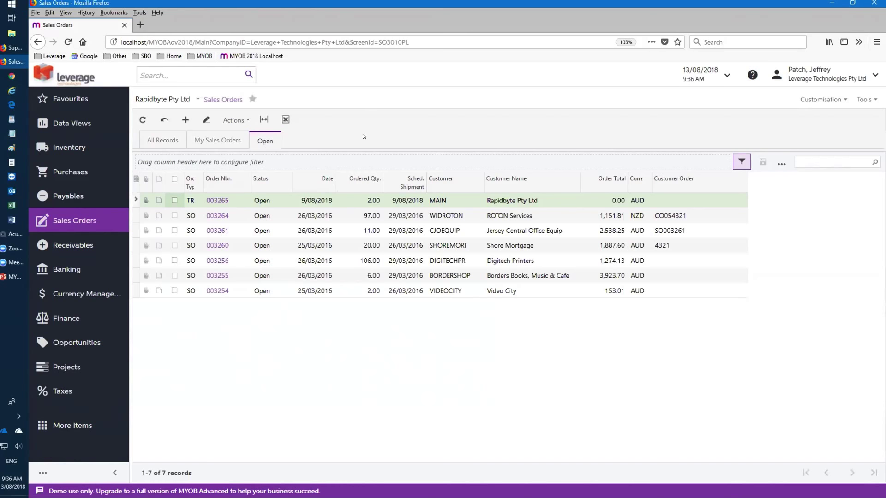
click(82, 222)
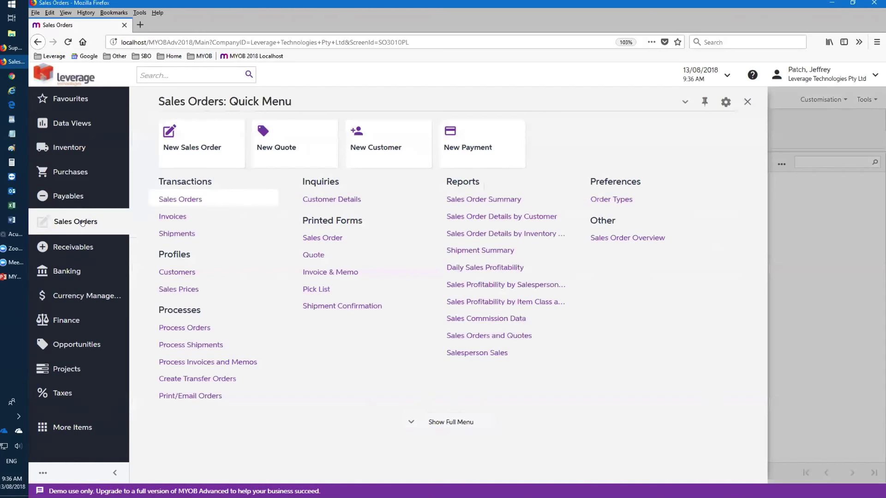
- Open a new SO-type sales order form, then collapse the navigation menu to the top
click(208, 149)
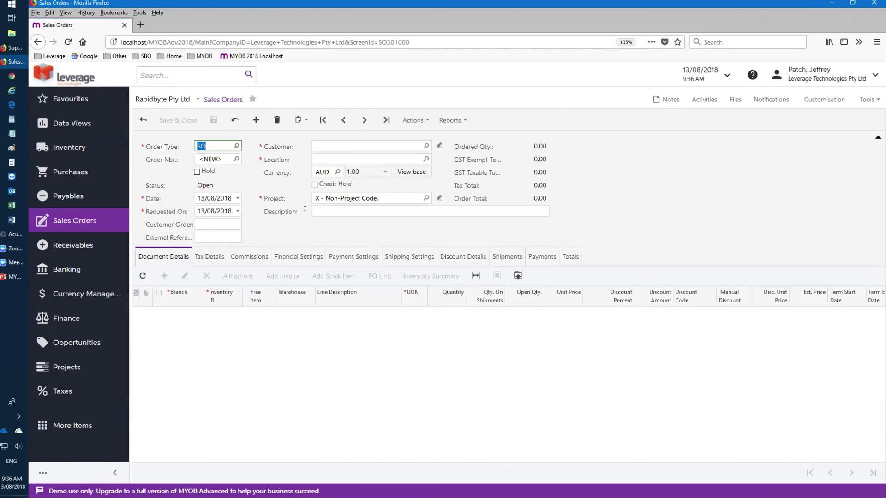
click(94, 218)
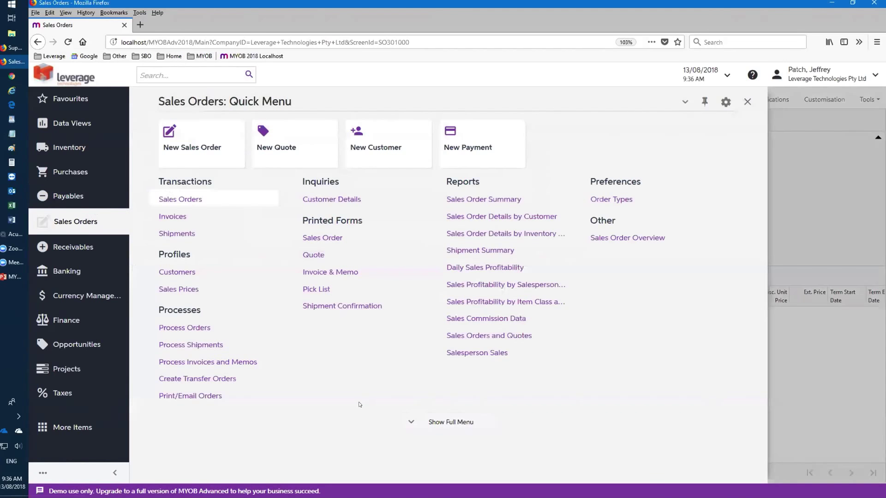
click(116, 474)
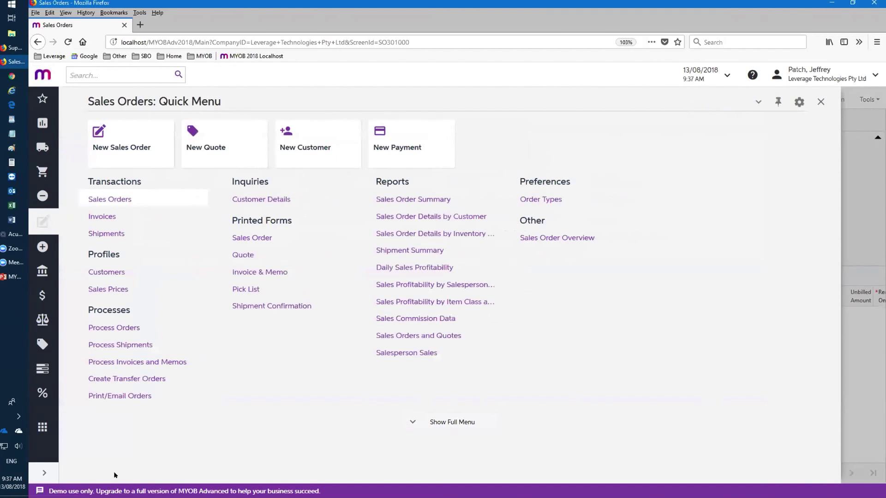
click(44, 473)
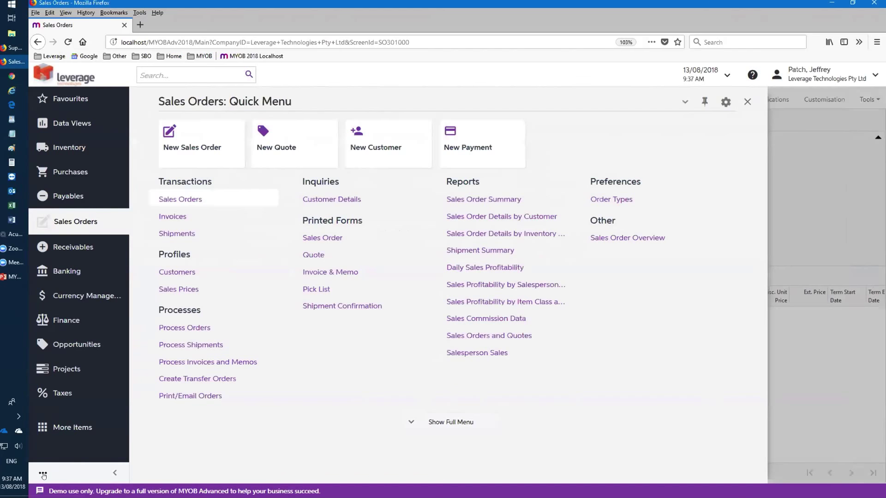
click(43, 474)
click(52, 442)
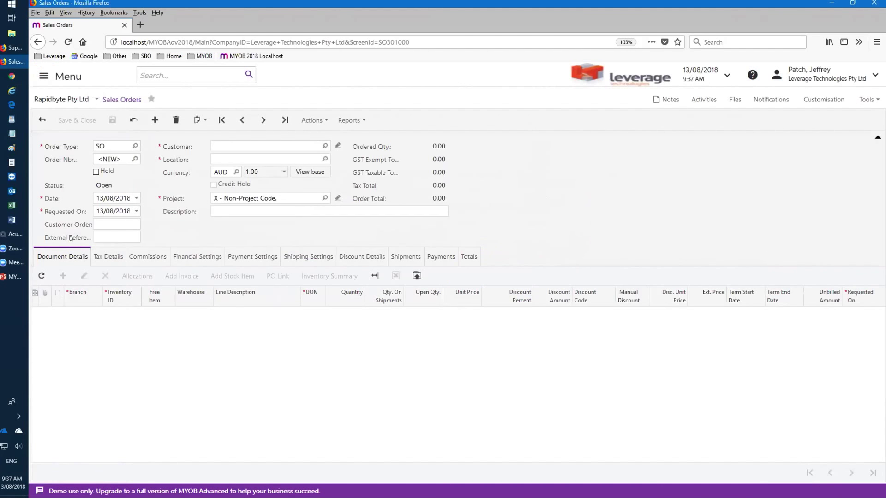
- Expand the navigation menu back to the left and show the Sales Orders shortcuts
click(44, 76)
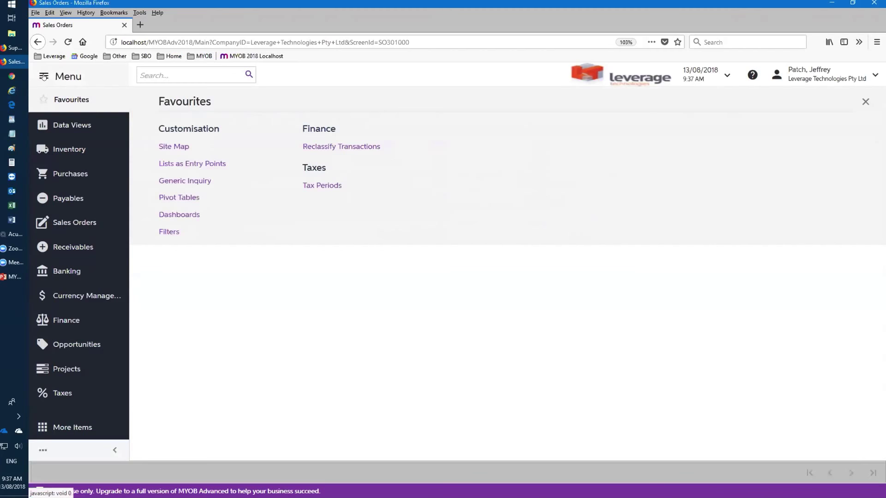
click(42, 449)
click(53, 418)
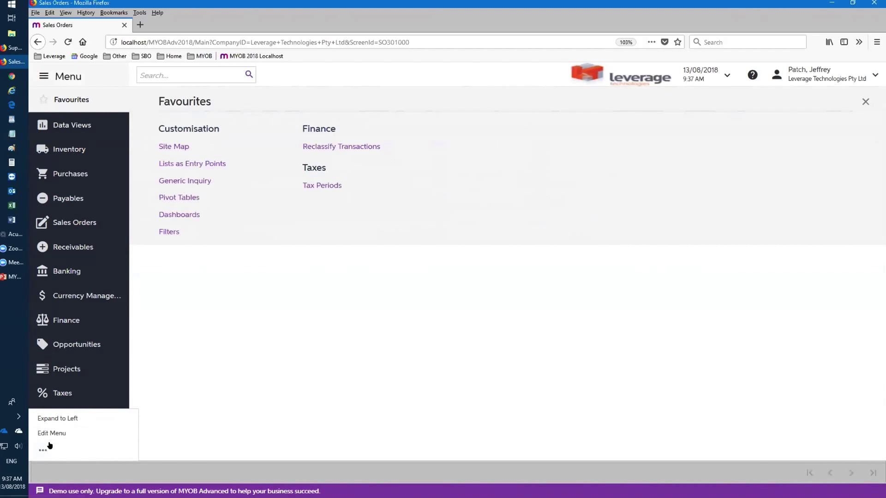
click(61, 77)
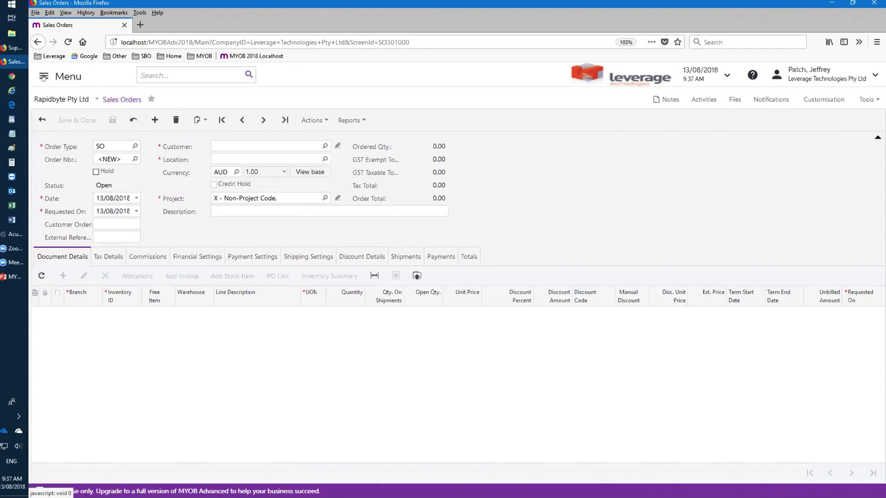
click(43, 76)
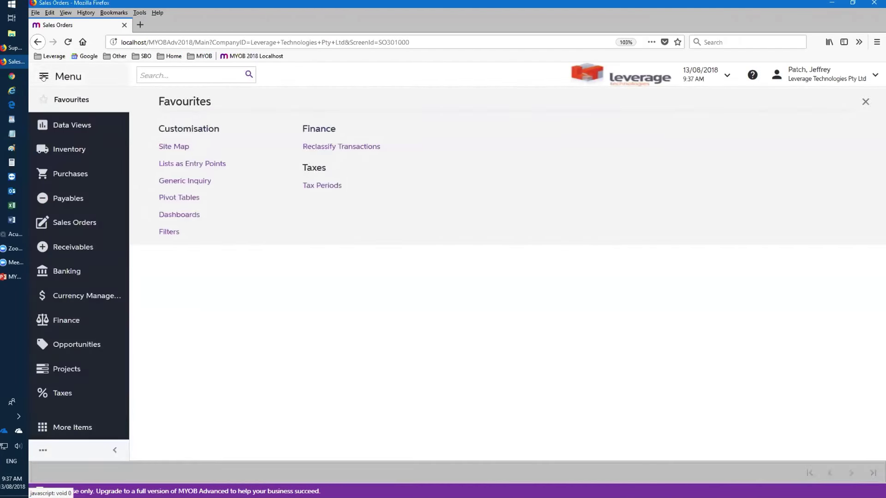
click(62, 223)
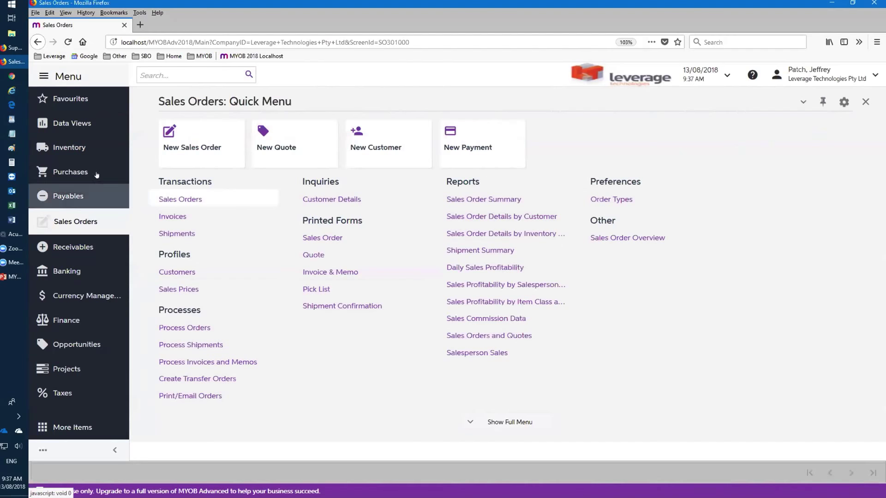
- Star the New Customer tile into Favourites, check Favourites, then open Data Views
click(72, 100)
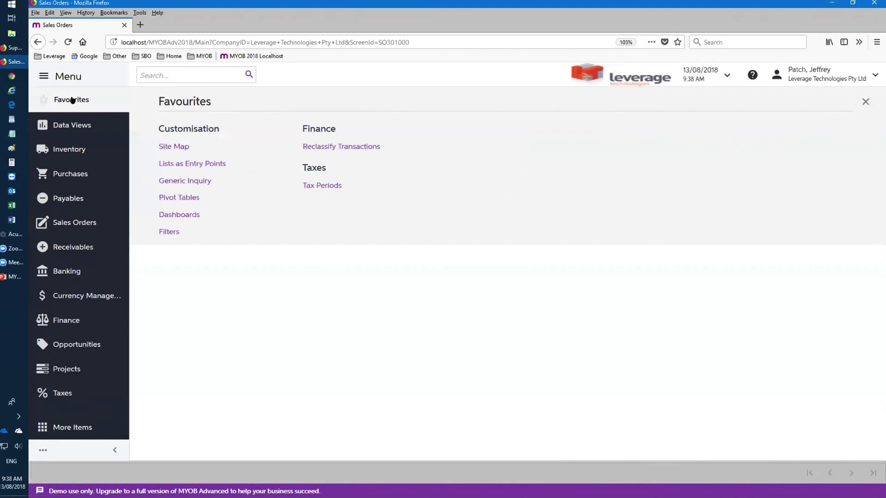
click(75, 220)
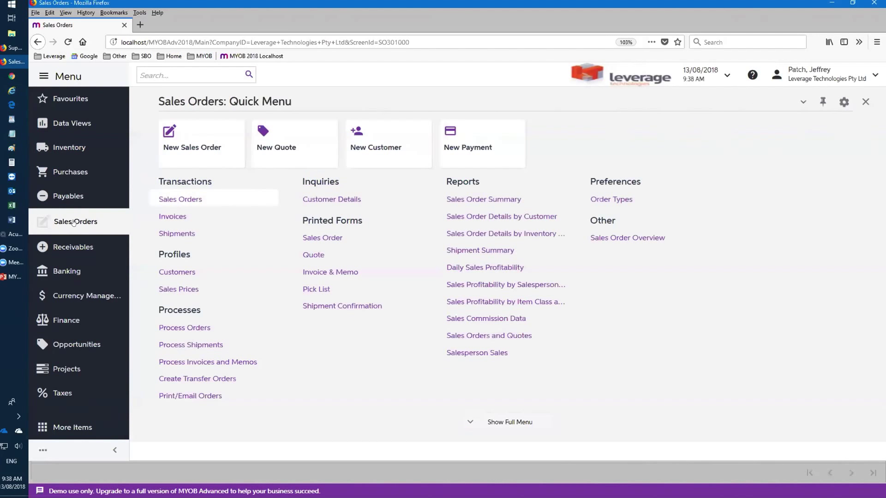
click(151, 273)
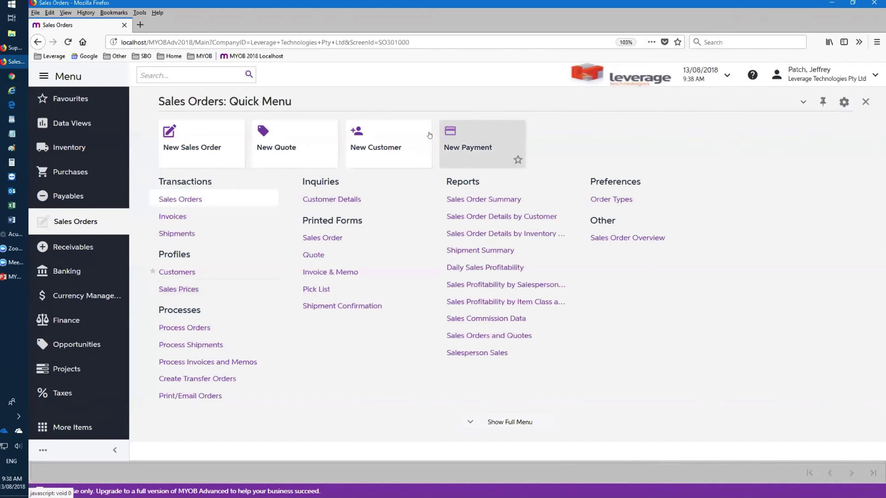
click(423, 160)
click(60, 99)
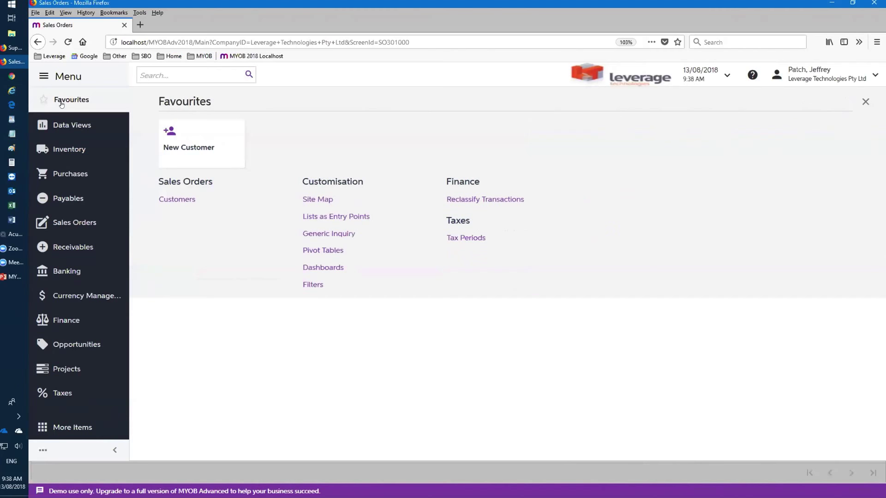
click(91, 224)
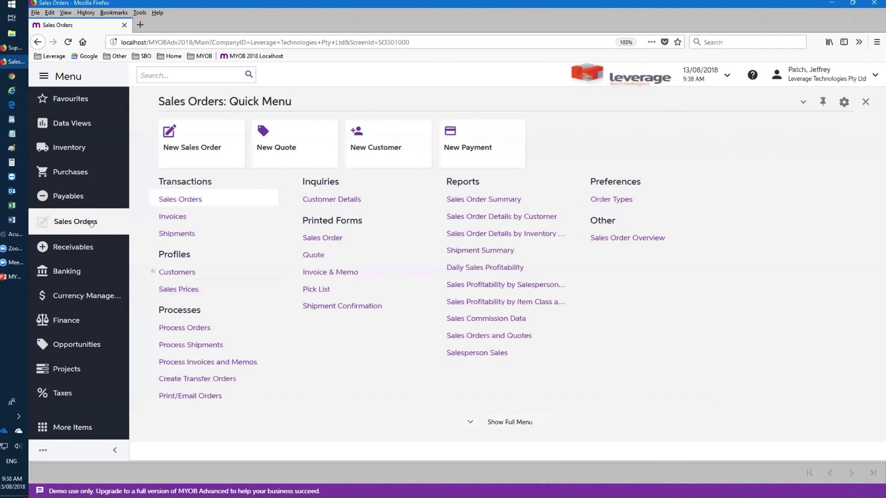
click(74, 123)
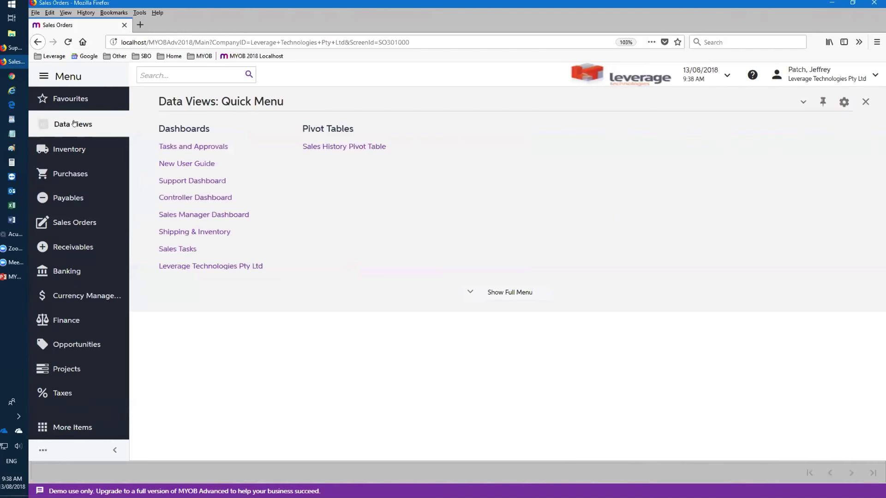
- Return to the Sales Orders quick menu and bring up its '...' customisation options
click(68, 222)
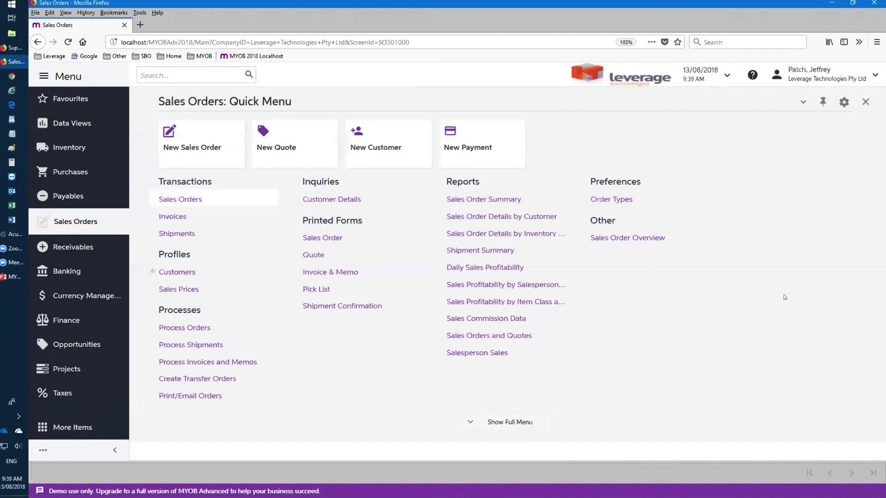
click(43, 451)
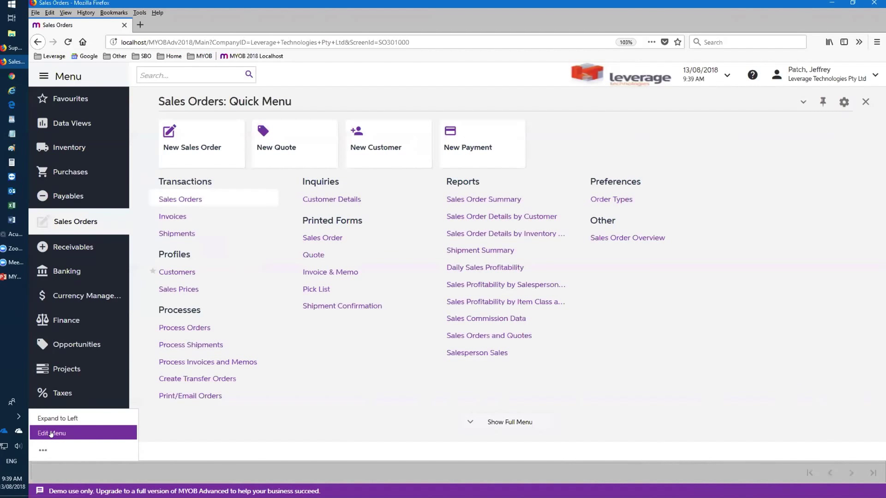
- In Edit Menu mode, untick Shipments and Invoices under Transactions, then exit editing
click(50, 433)
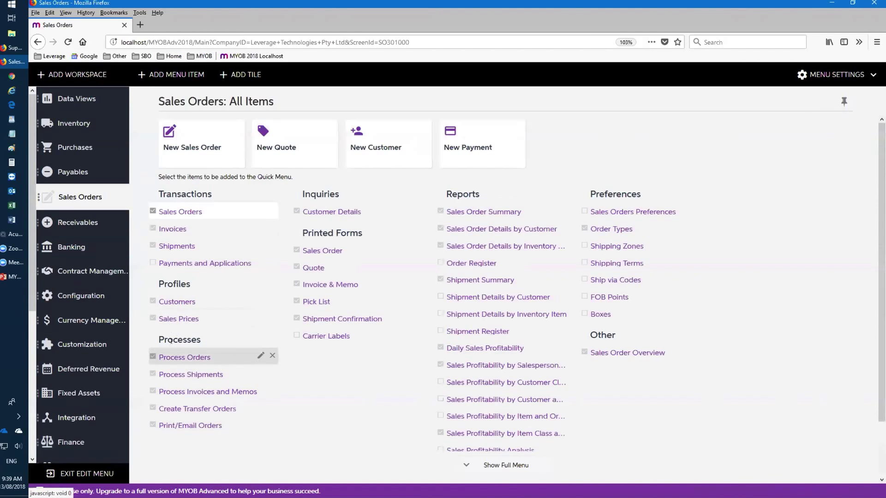
click(152, 246)
click(152, 228)
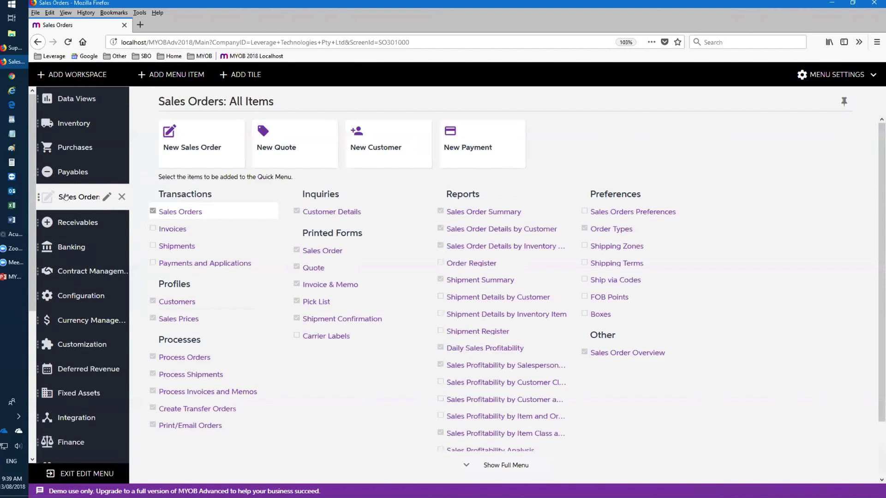
click(67, 473)
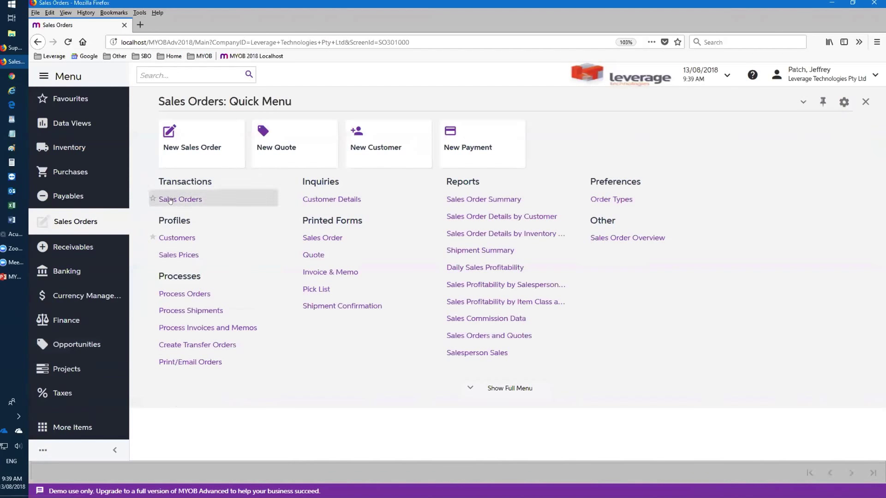
- Re-enter Edit Menu mode and tick Invoices and Shipments back onto Transactions
click(42, 451)
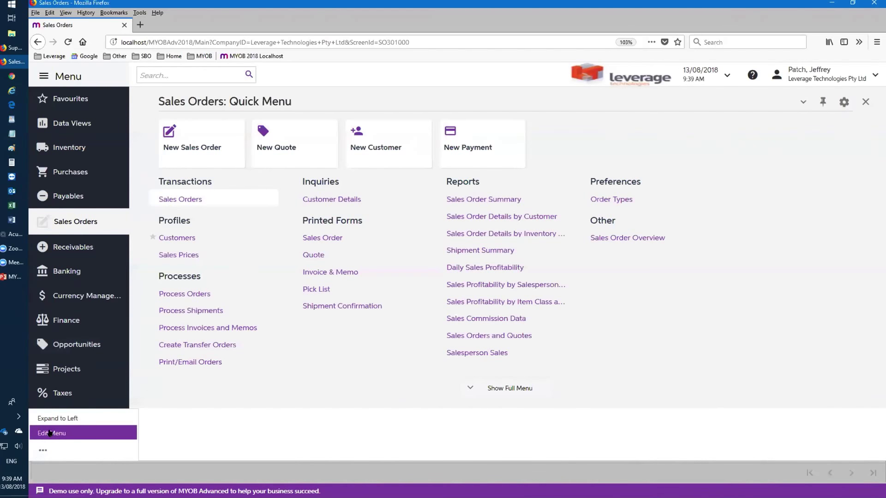
click(50, 434)
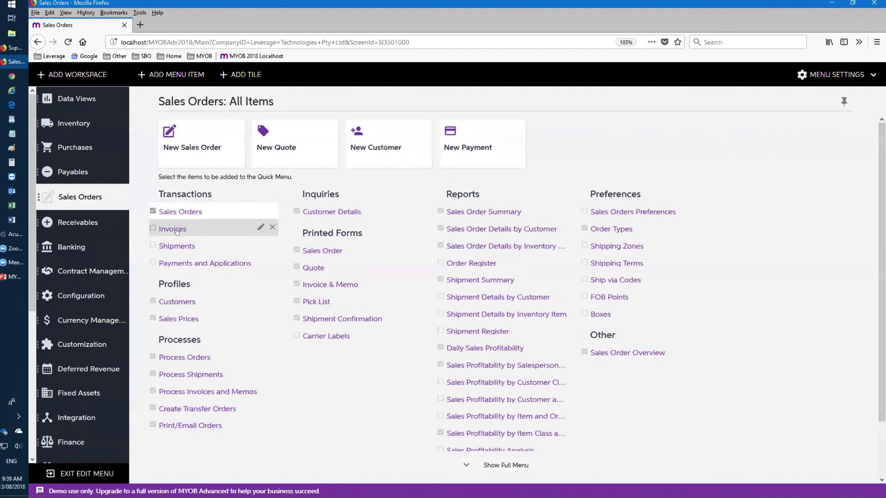
click(154, 246)
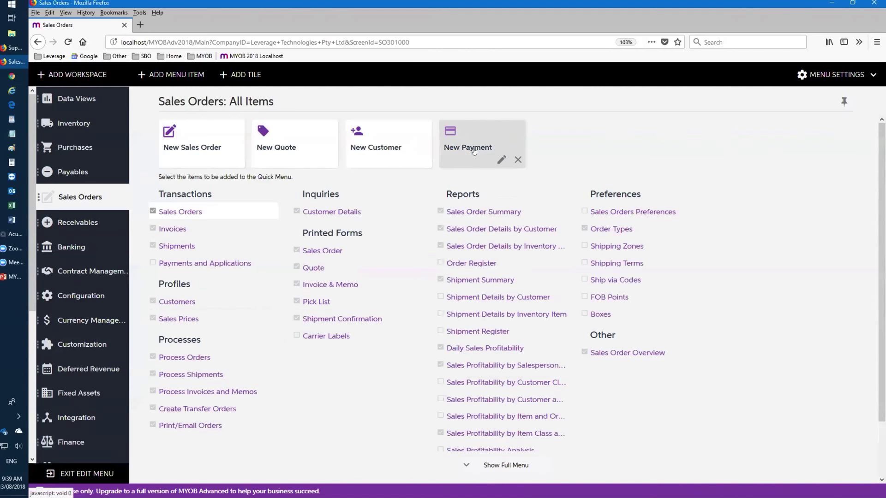
- Confirm the New Payment tile still opens AR302000 - Payments and Applications
click(500, 160)
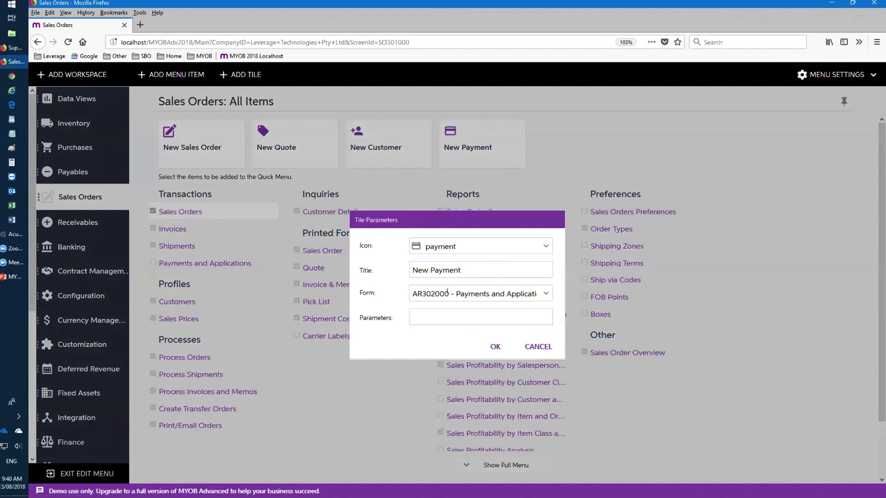
click(543, 293)
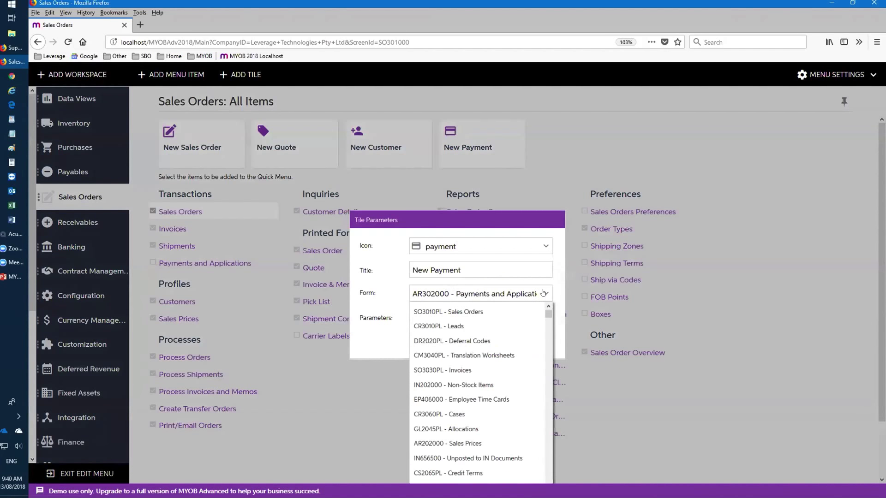
click(543, 293)
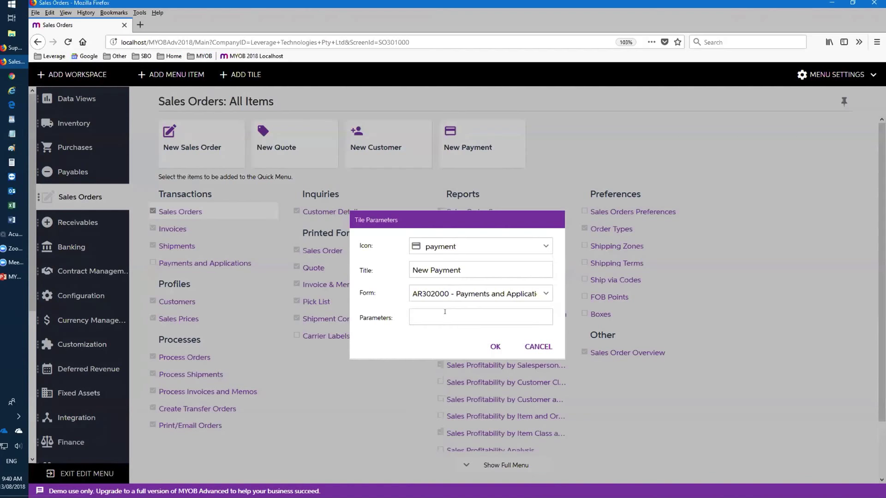
click(492, 347)
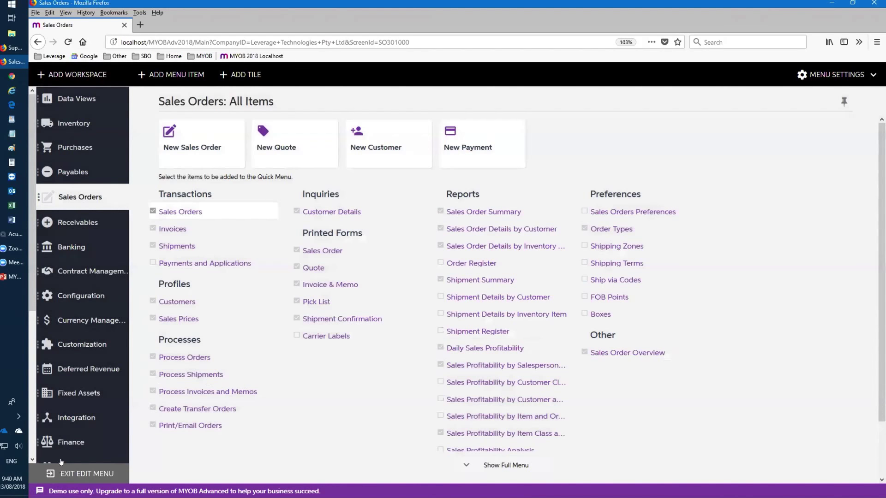
- Drag Receivables under Data Views, Sales Orders below Shipments, and the New Payment tile ahead of New Customer
mouse_move(68, 211)
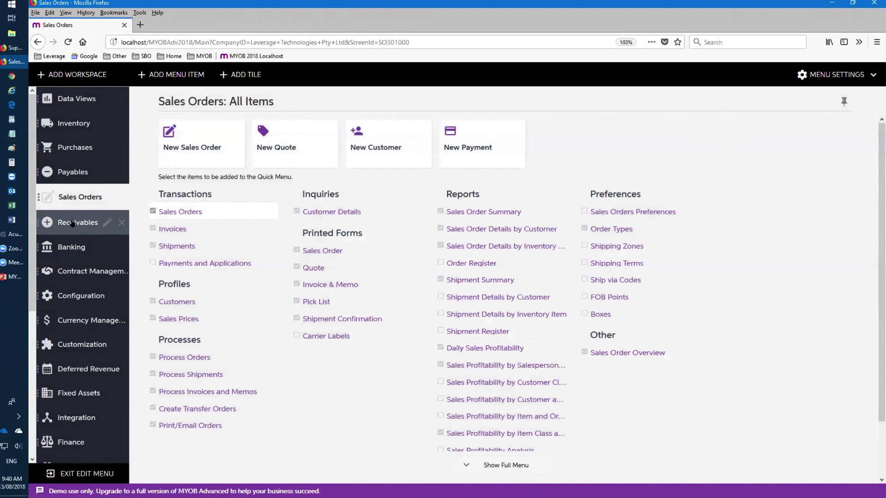
drag(73, 223, 75, 115)
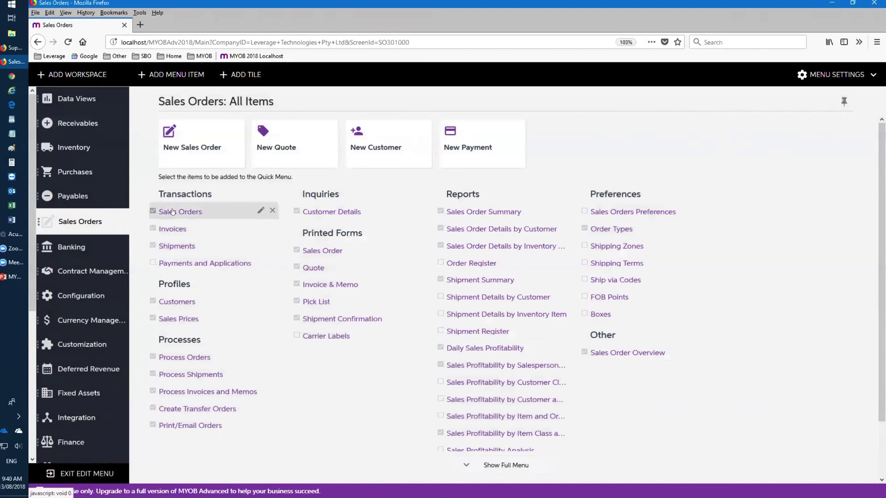
drag(173, 213, 184, 253)
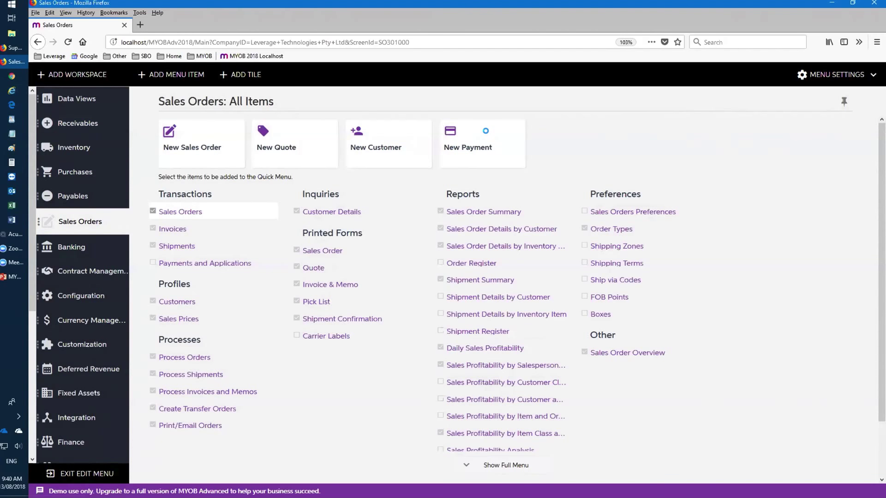
drag(486, 135, 380, 144)
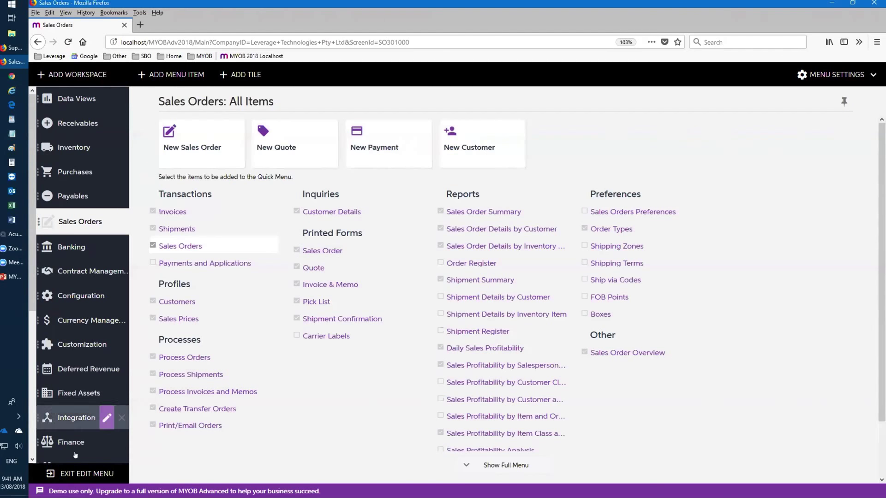
- Exit menu editing to keep the new layout, then open More Items
click(51, 475)
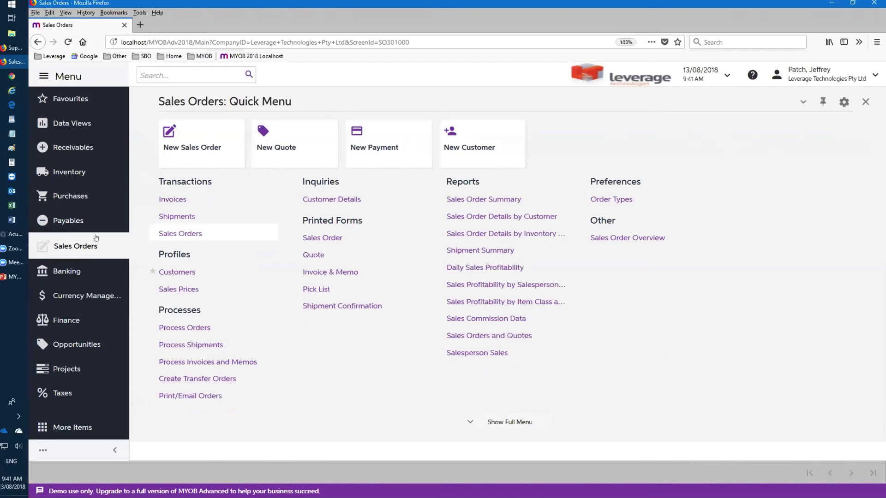
click(57, 427)
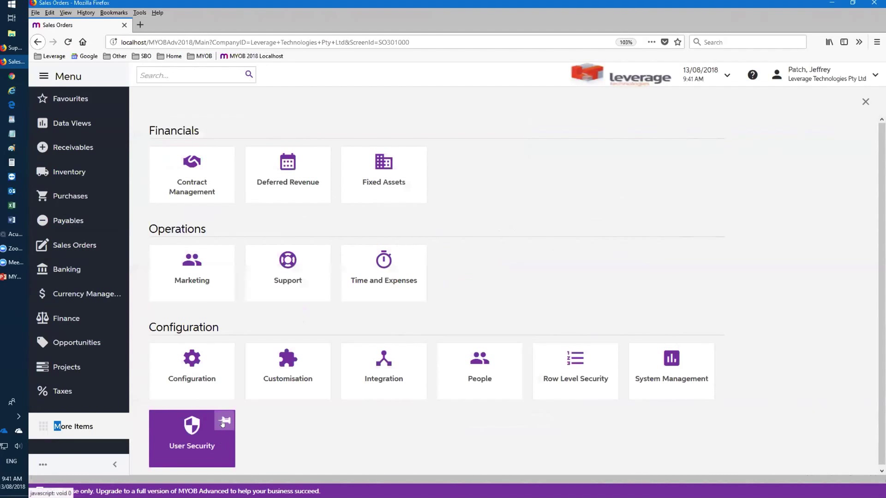
- Pin User Security to the side menu and unpin Projects
click(223, 421)
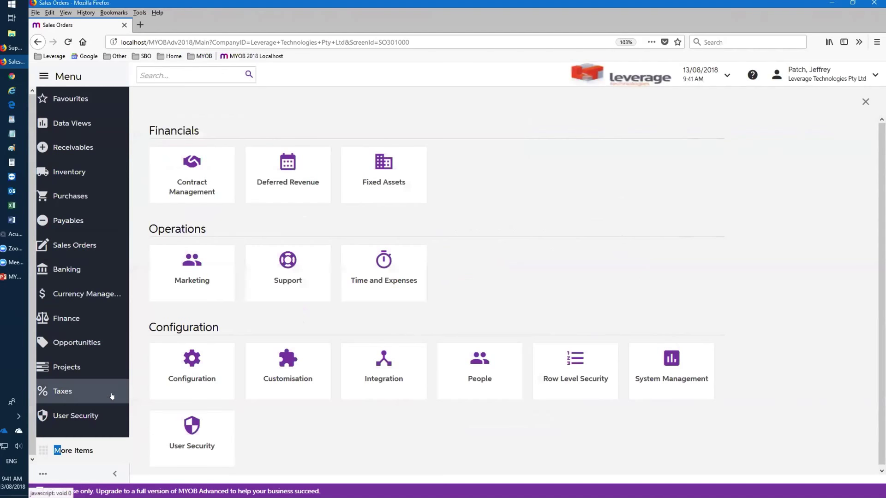
click(73, 372)
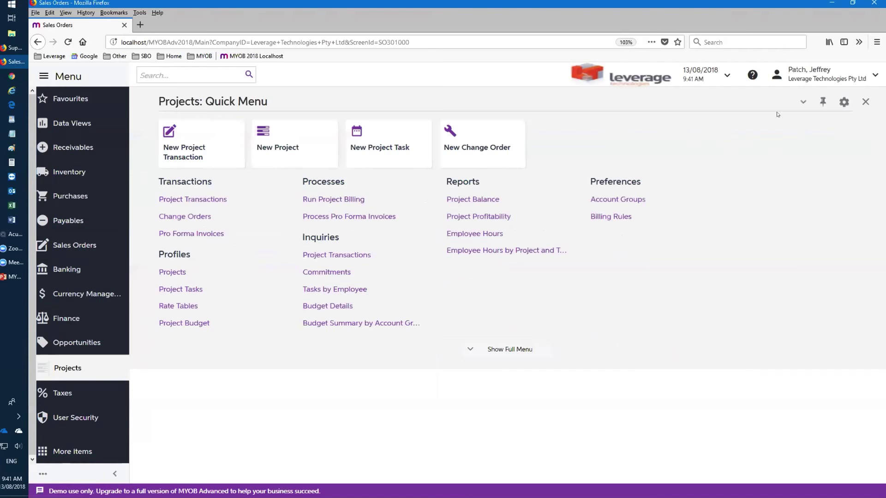
click(822, 102)
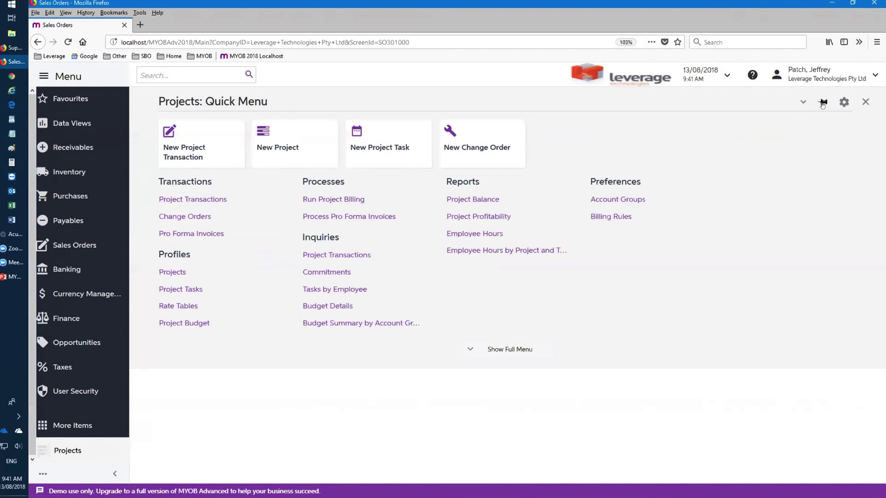
- View the Marketing quick menu from More Items, then switch to the Sales Orders quick menu
click(64, 430)
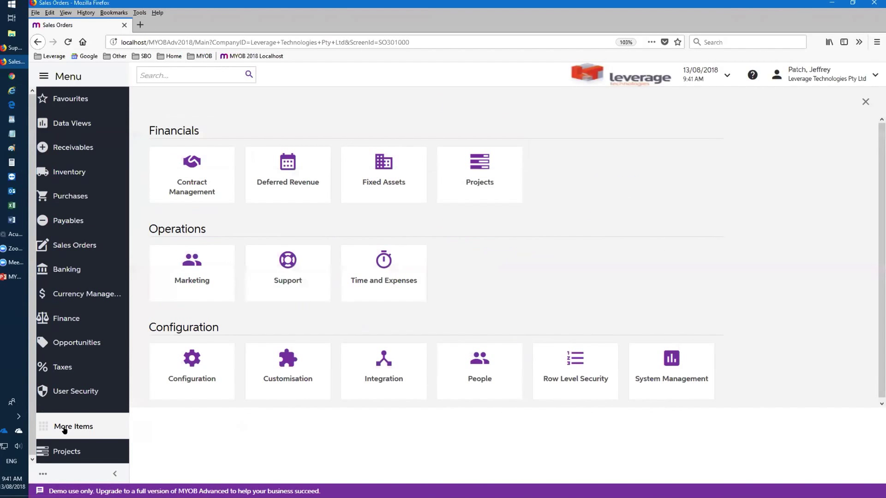
click(198, 267)
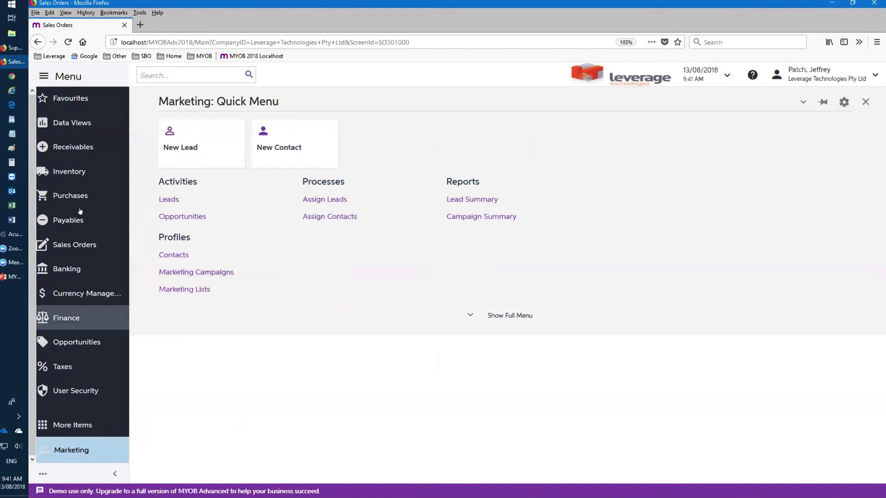
click(72, 242)
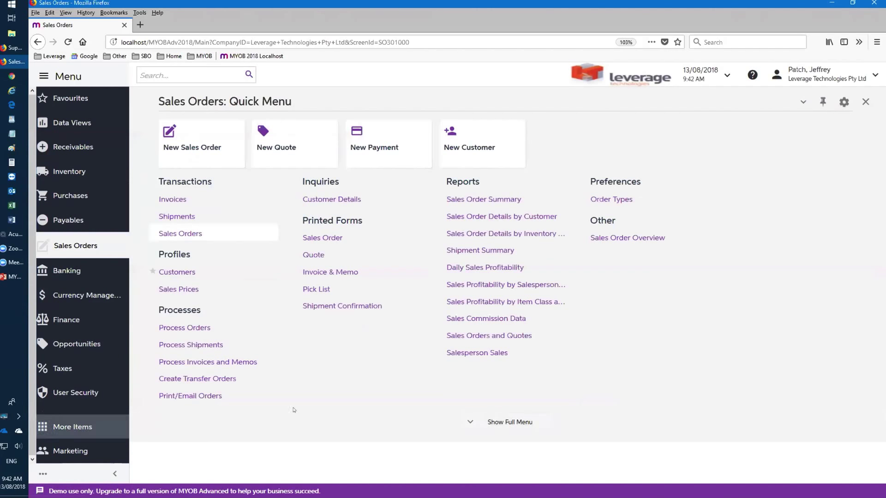
- Expand the full Sales Orders menu and open the Sales Orders list under Transactions
click(471, 423)
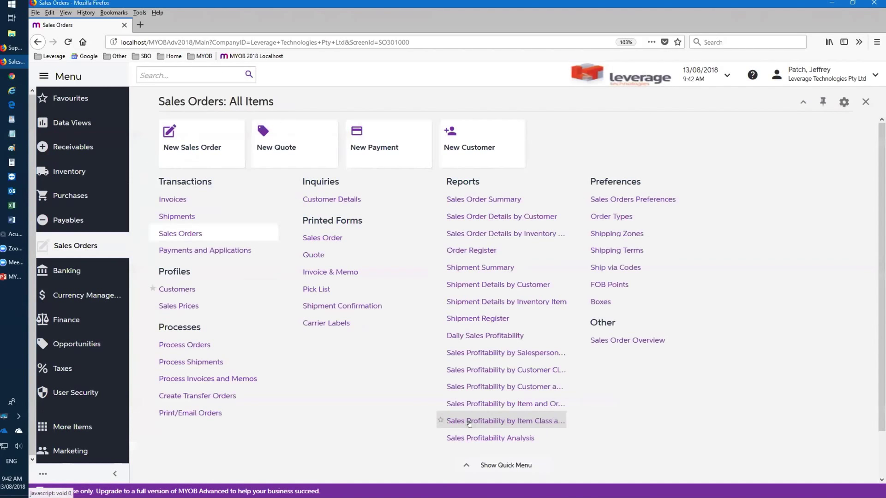
scroll(738, 339, down, 1)
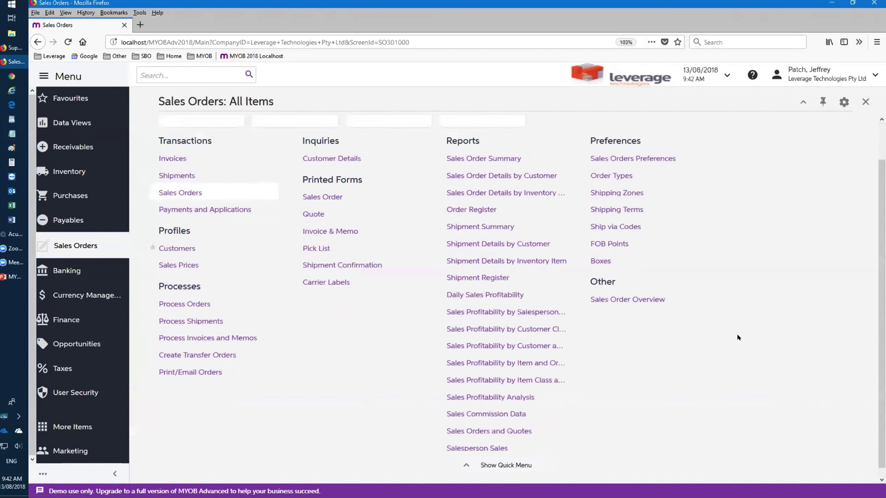
scroll(738, 343, up, 1)
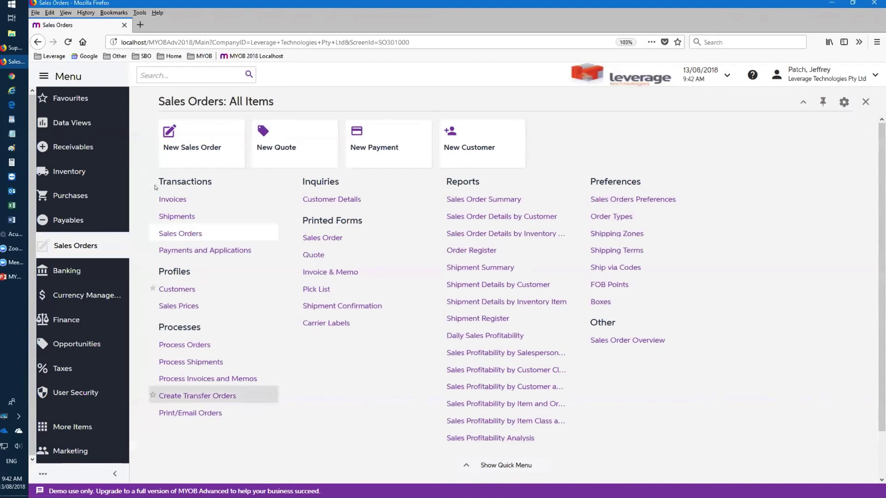
click(176, 235)
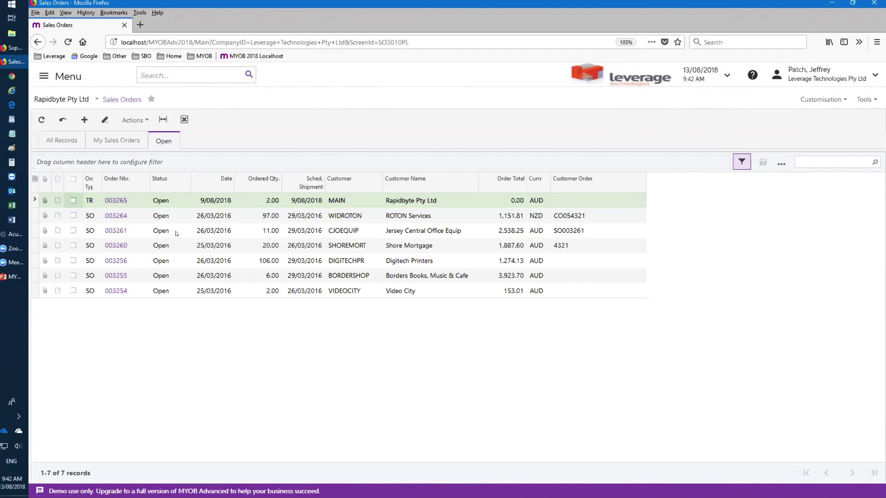
click(35, 179)
drag(436, 300, 435, 247)
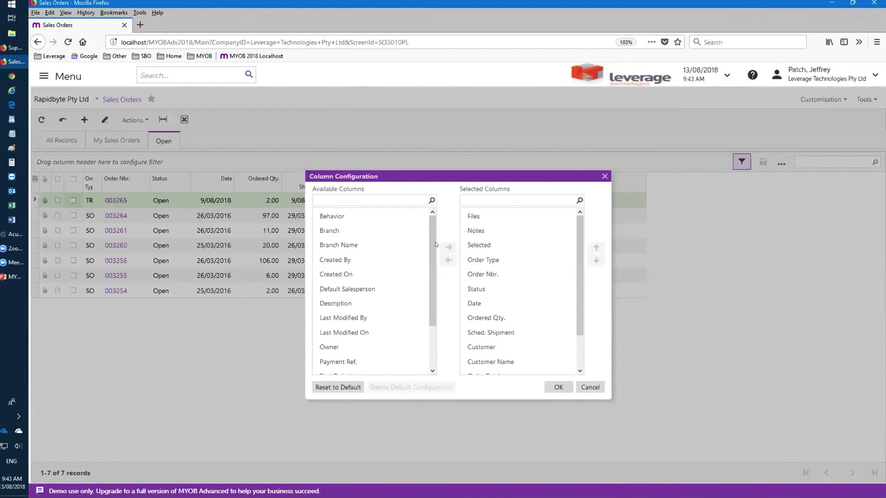
click(560, 387)
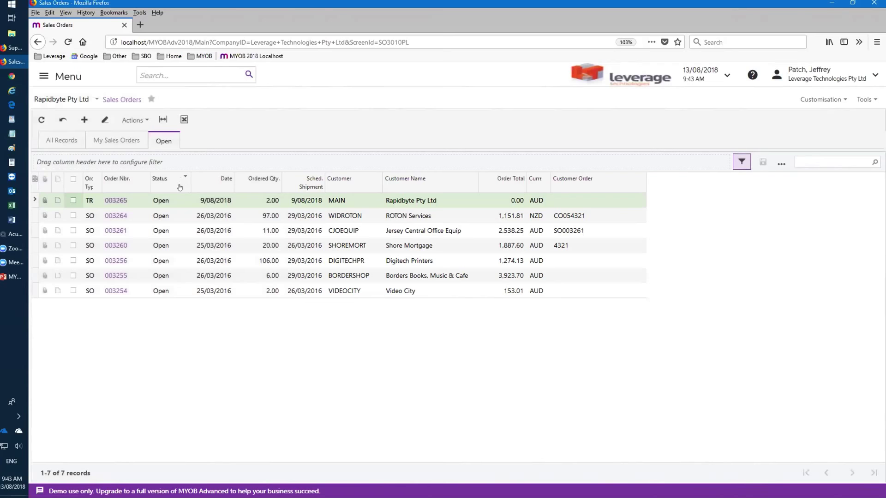
- Add a Status quick filter, then filter All Records by Order Type 'open'
drag(163, 186, 162, 164)
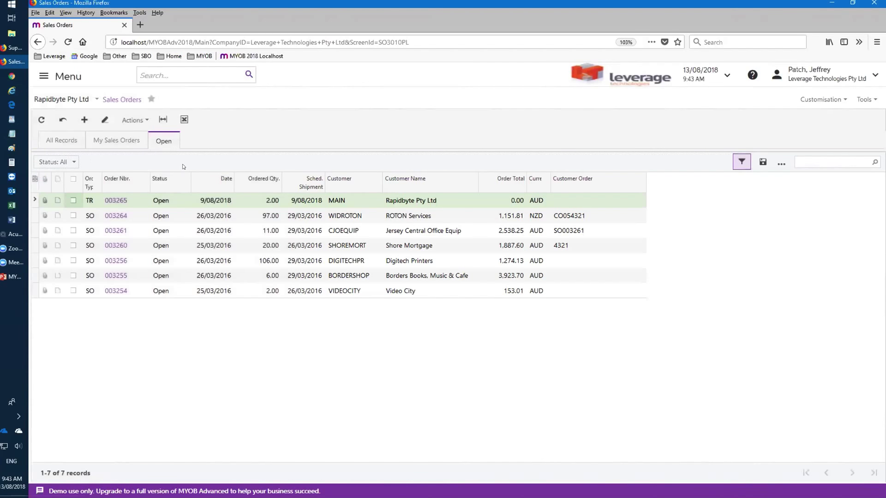
click(64, 140)
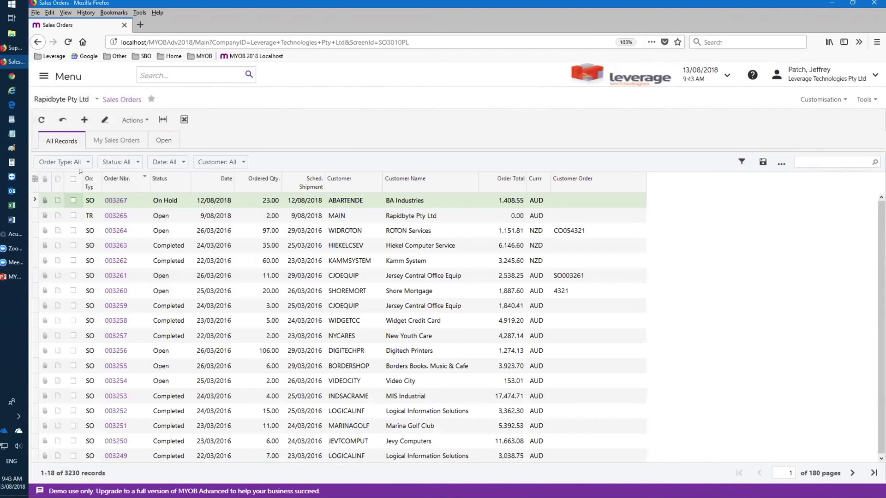
click(87, 162)
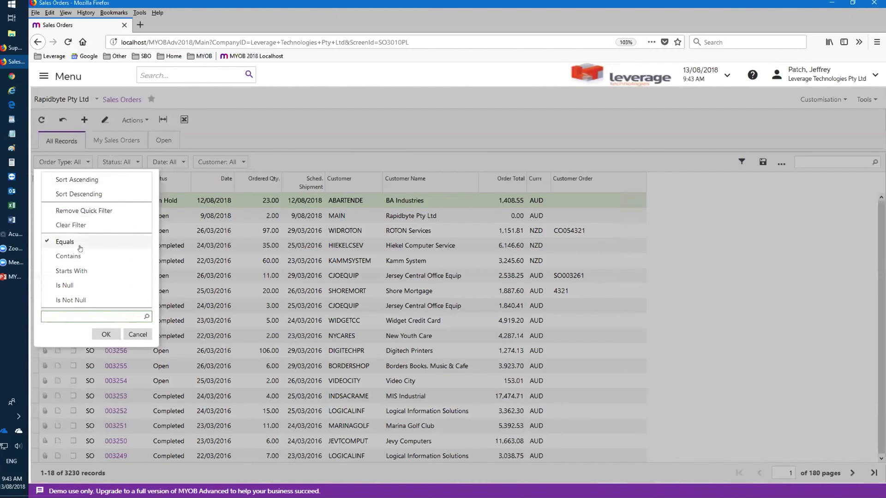
text(open)
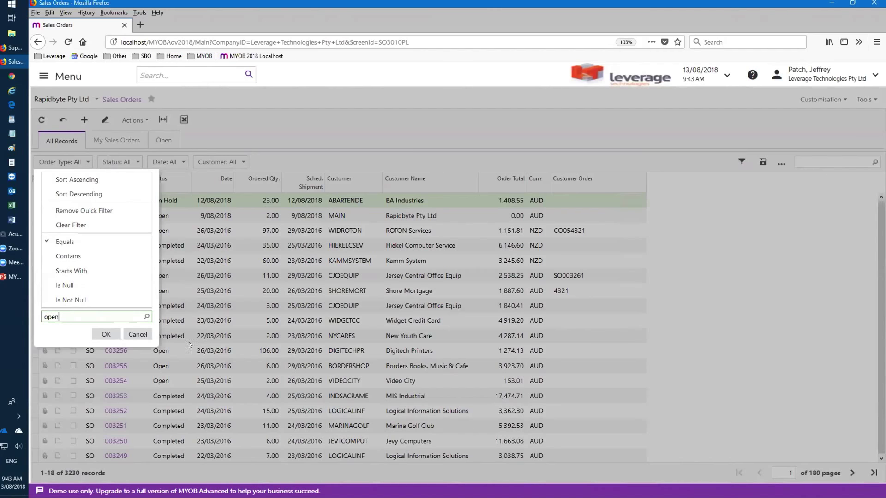
click(99, 334)
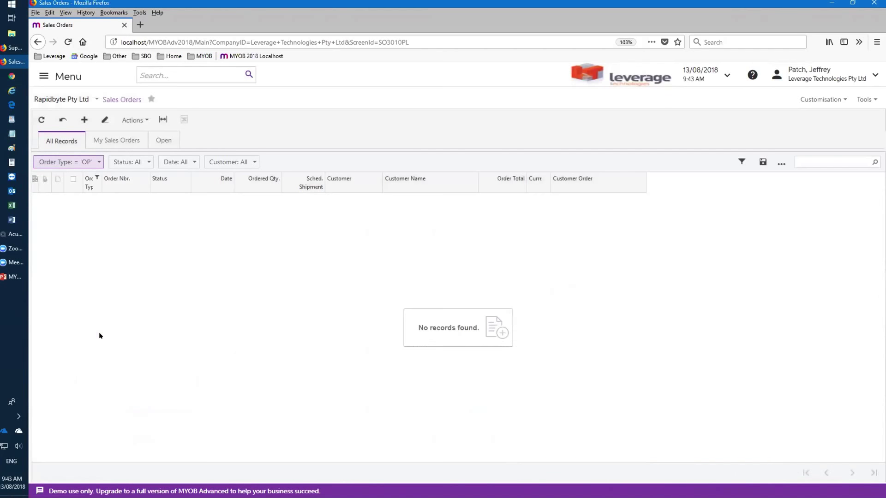
- Clear the Order Type filter, return to the Open tab, and start a search
click(99, 160)
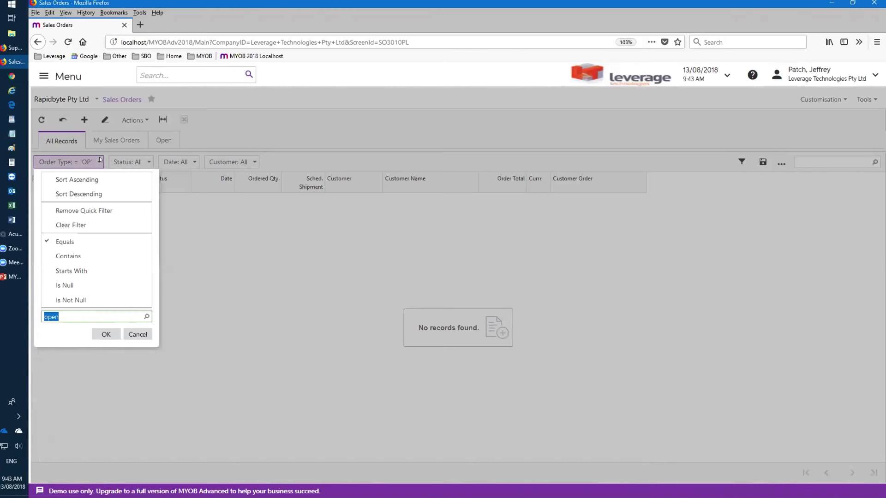
click(71, 224)
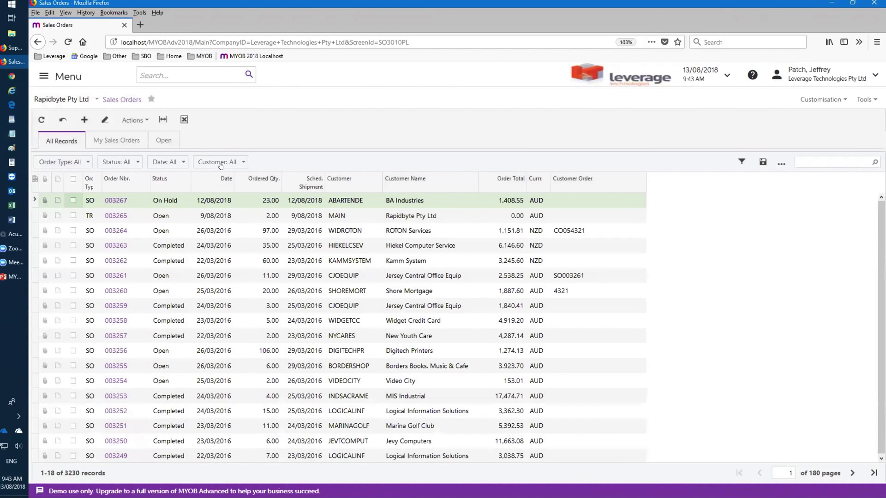
click(163, 140)
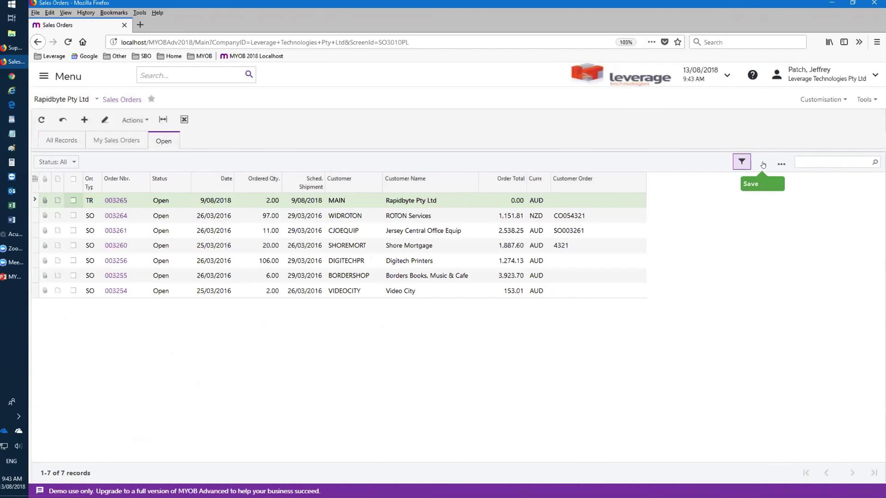
click(808, 159)
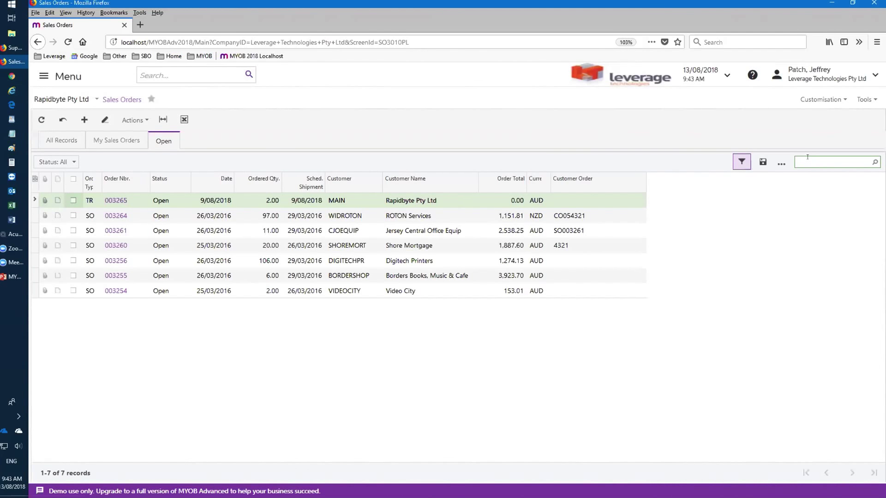
text(digi)
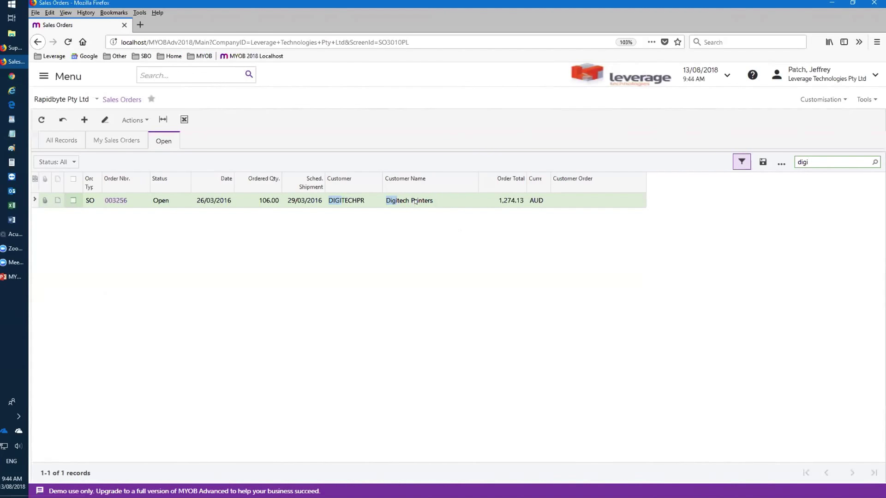
drag(788, 160, 786, 143)
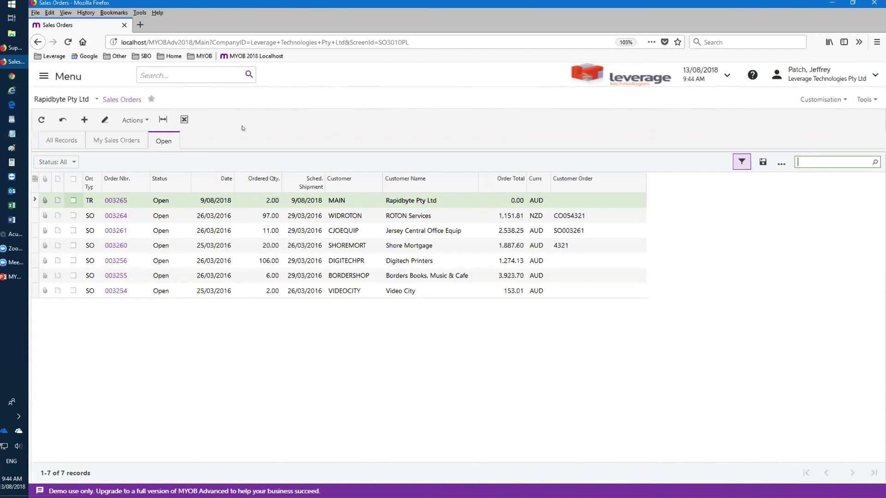
click(147, 121)
click(139, 202)
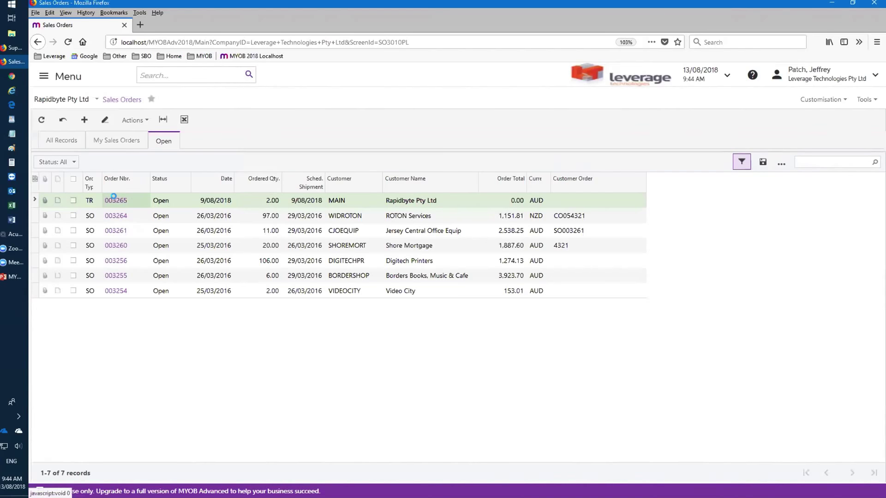
- Open transfer order 003265 and dock the navigation menu on the left with Expand to Left
click(116, 200)
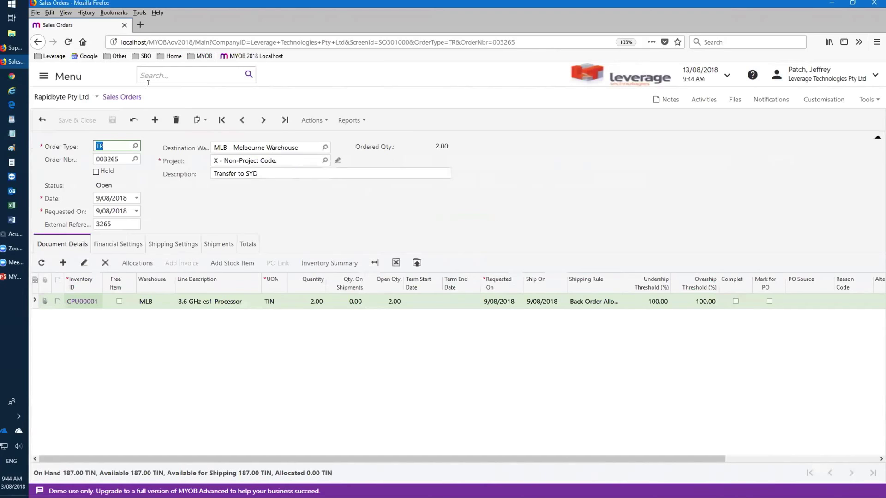
click(41, 76)
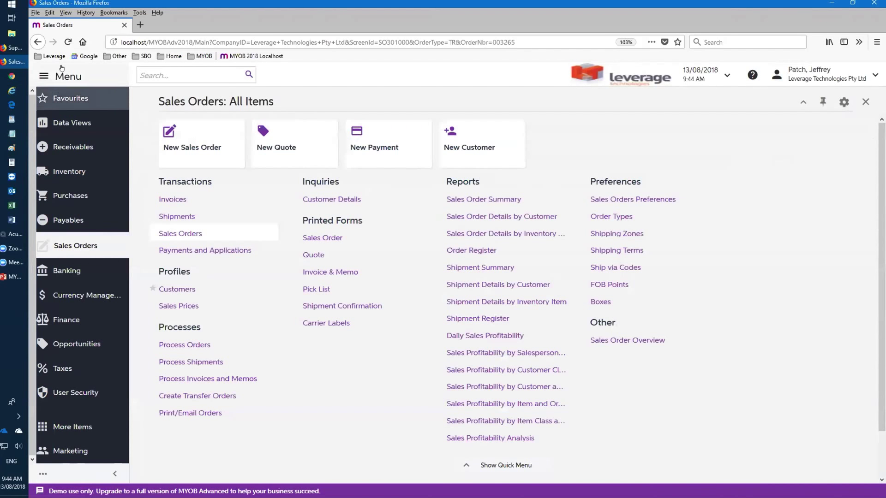
click(53, 80)
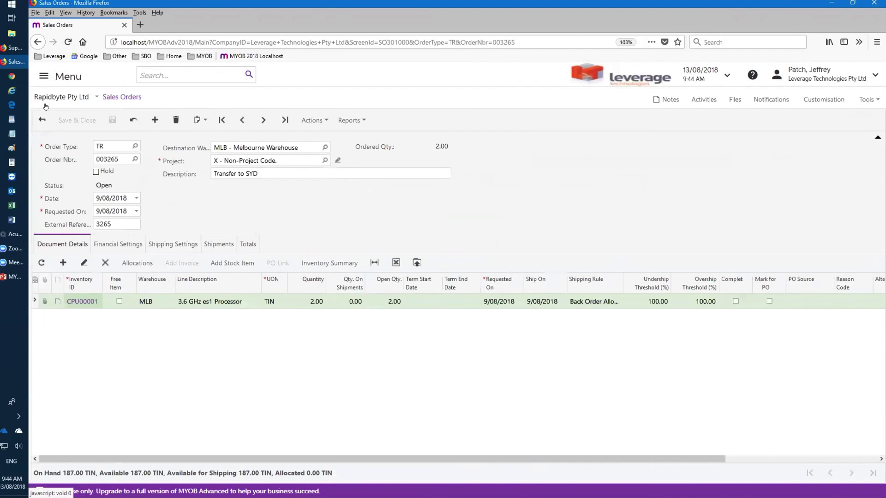
click(42, 82)
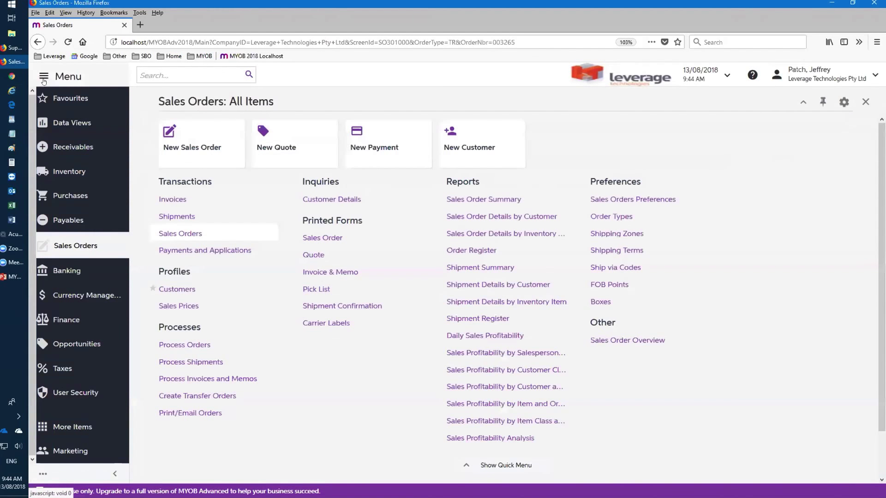
click(43, 475)
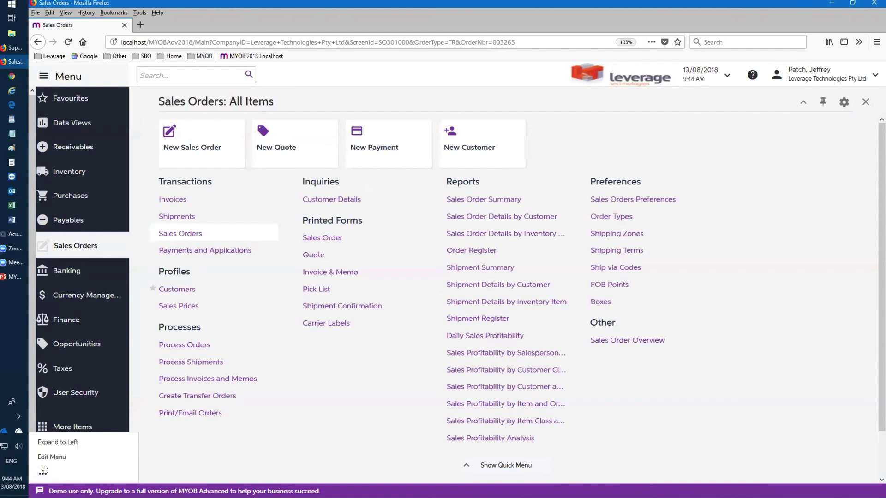
click(57, 443)
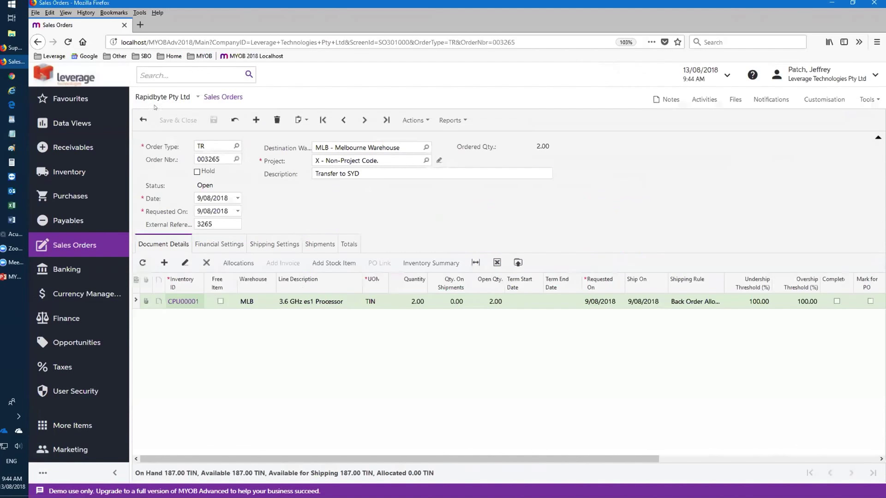
click(67, 77)
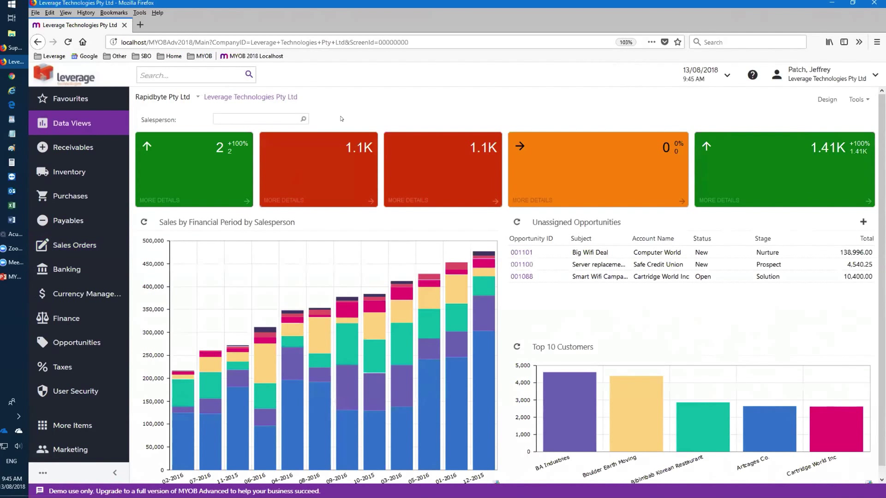
click(303, 120)
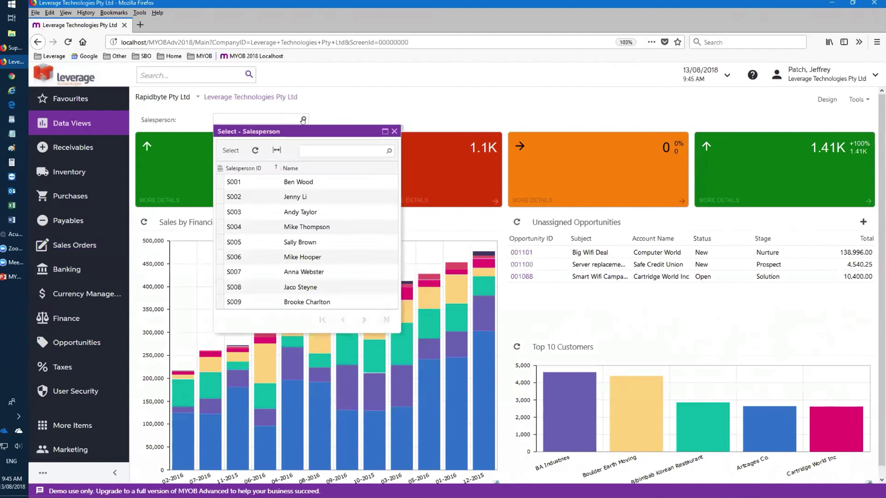
click(237, 199)
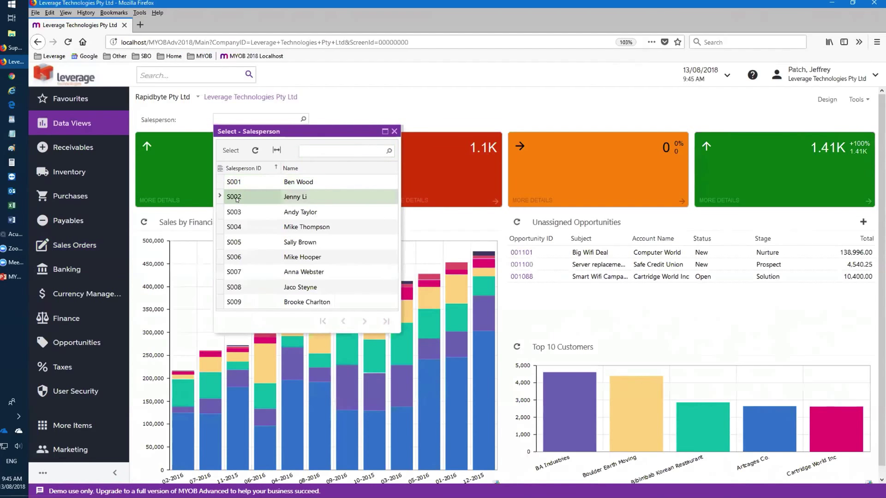
double_click(237, 199)
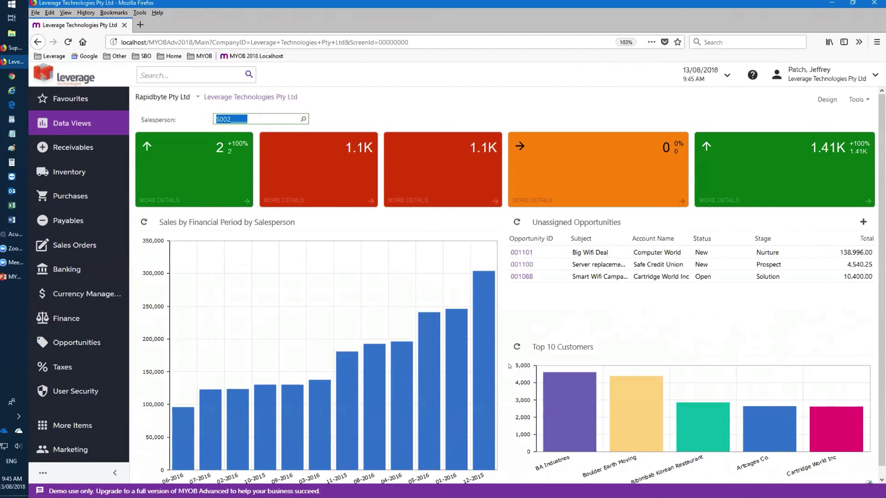
mouse_move(540, 423)
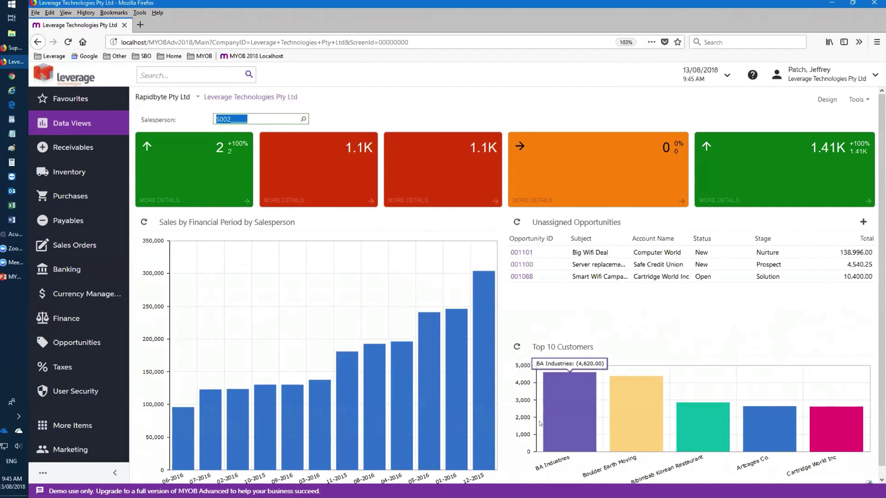
mouse_move(477, 381)
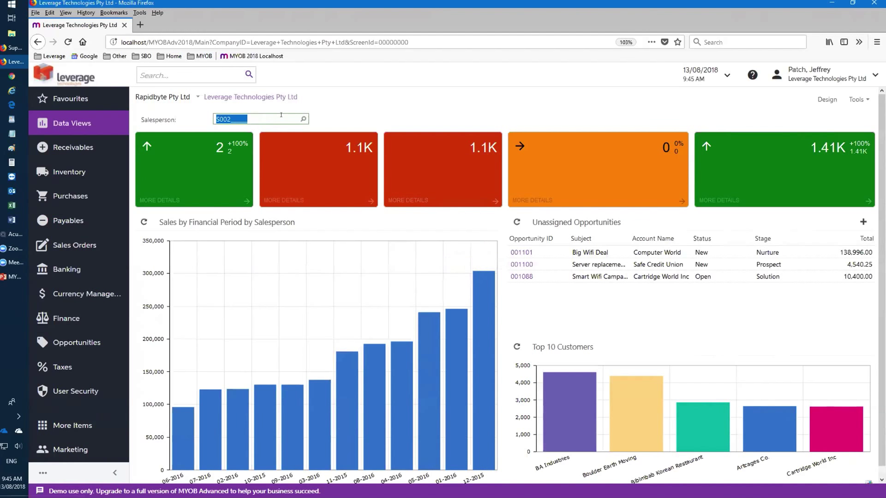
key(BackSpace)
key(Tab)
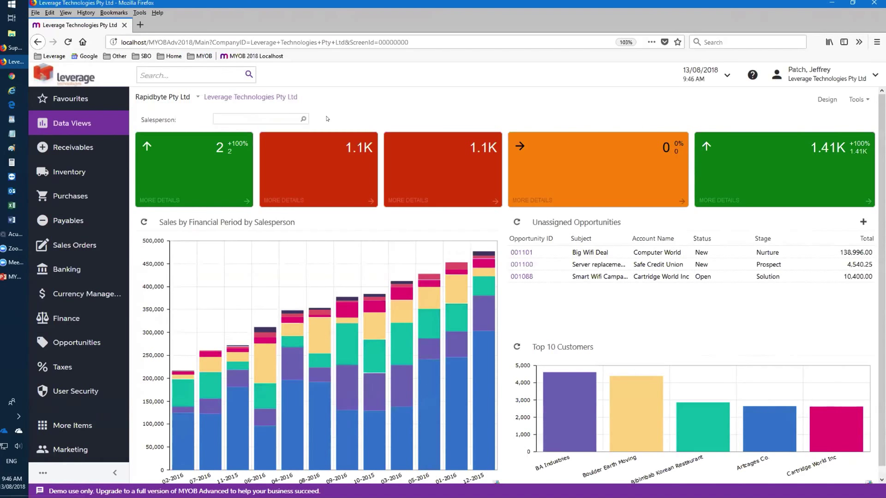
- Open Data Views and choose Sales History Pivot Table under Pivot Tables
click(58, 124)
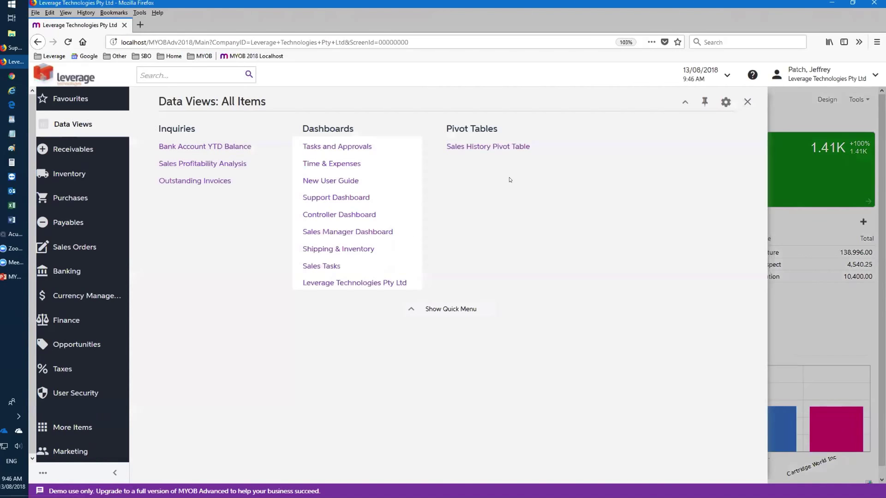
click(493, 145)
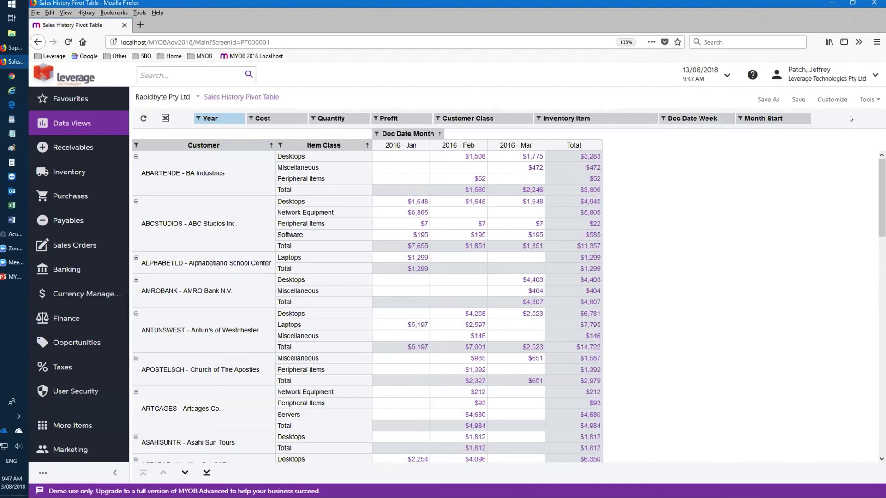
- In Customize, select the Doc Date Month column and check its Round to options
click(832, 99)
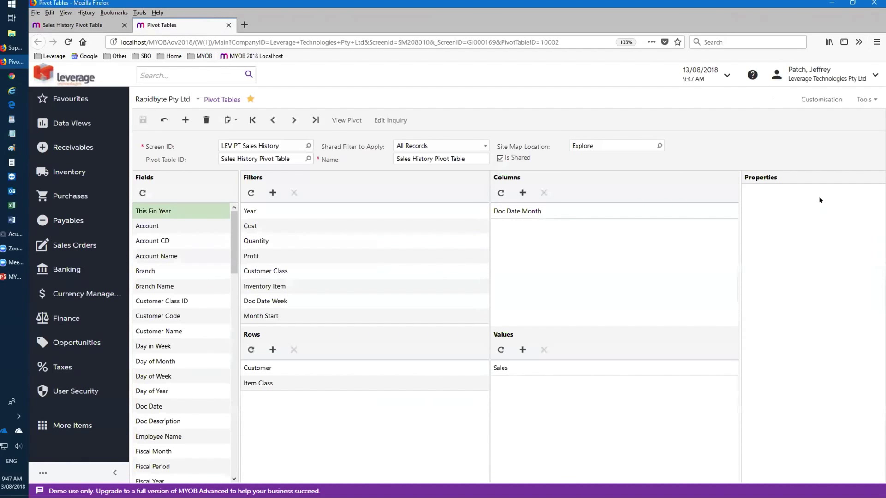
click(512, 211)
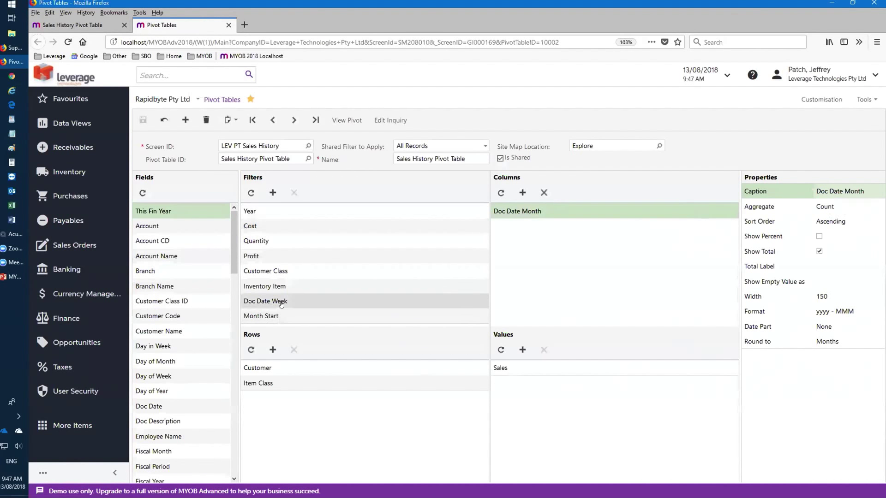
click(857, 342)
click(857, 342)
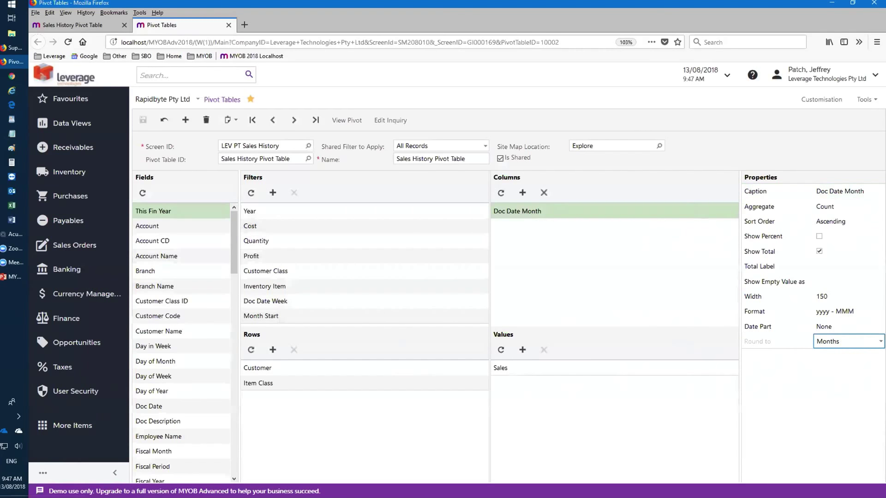
click(856, 342)
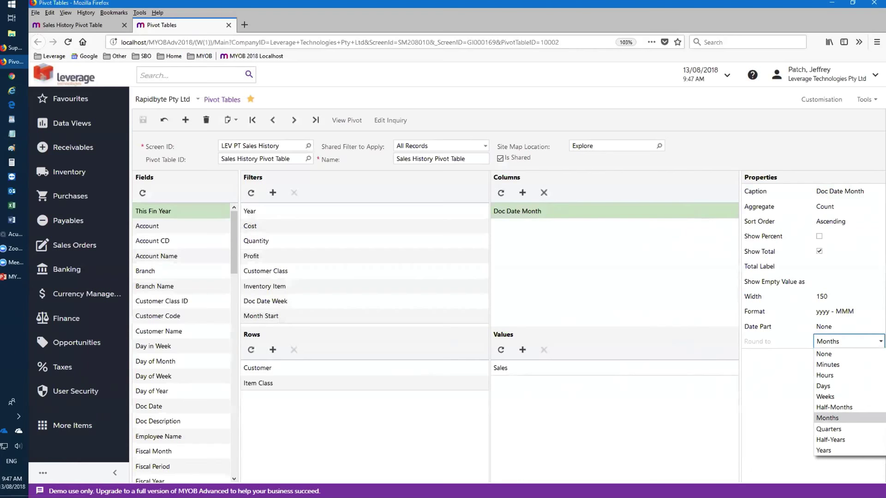
- Leave Date Part set to None and view the pivot in its own tab
click(858, 328)
click(857, 329)
click(875, 328)
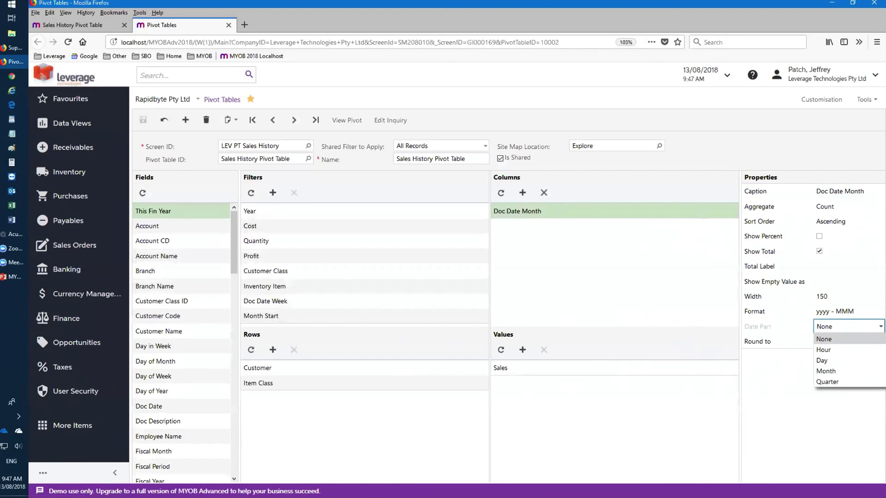
click(876, 328)
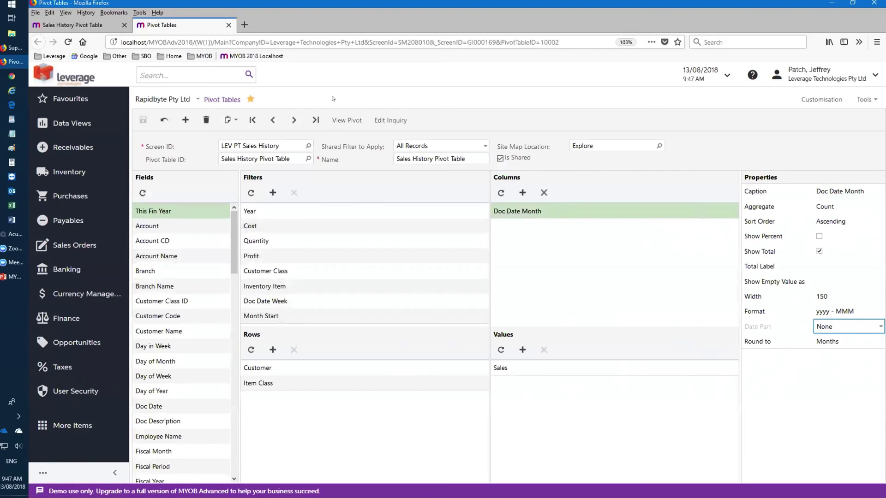
click(344, 119)
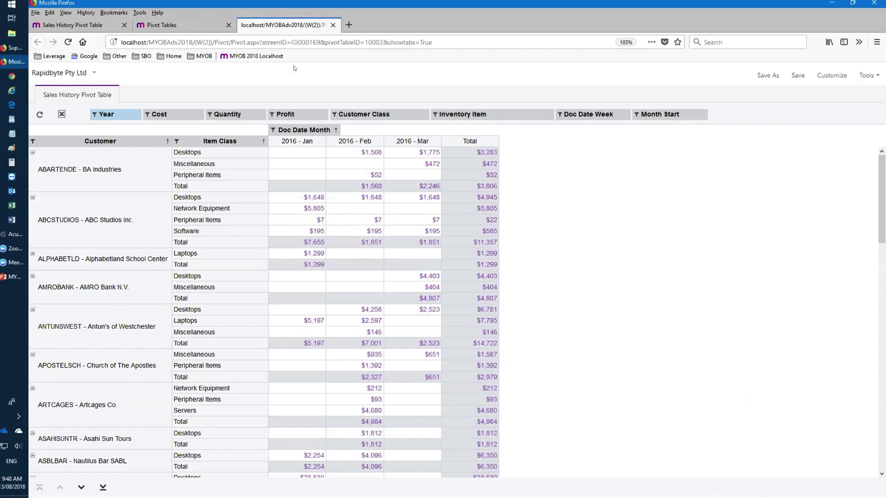
- Return to the pivot tab and start a new SO sales order from the Sales Orders menu
click(72, 26)
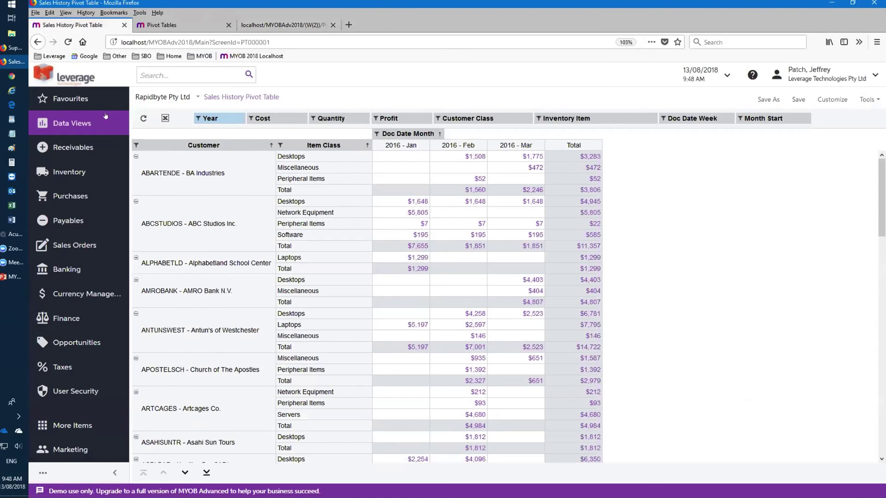
click(68, 247)
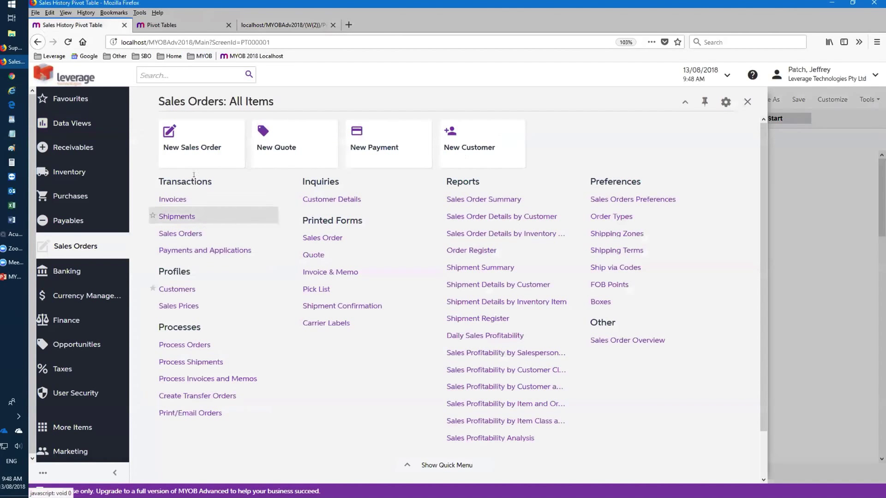
click(188, 150)
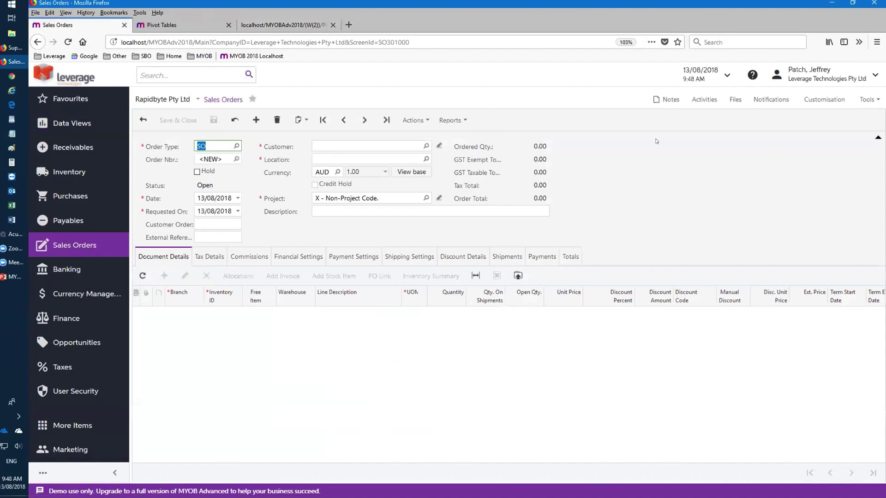
- Show the help panel with Sales Order procedures, concepts and the SO301000 form reference
click(751, 75)
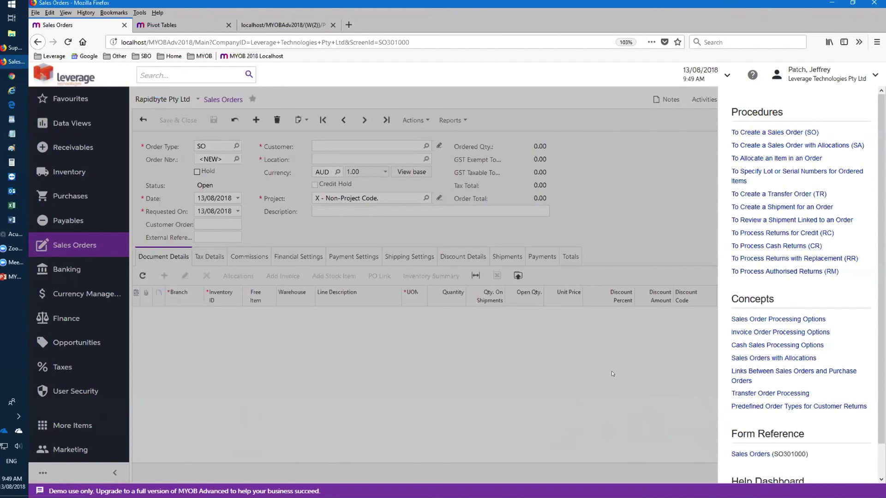
- Open Acumatica Educational Resources from the Help Dashboard in the help panel
scroll(821, 434, down, 1)
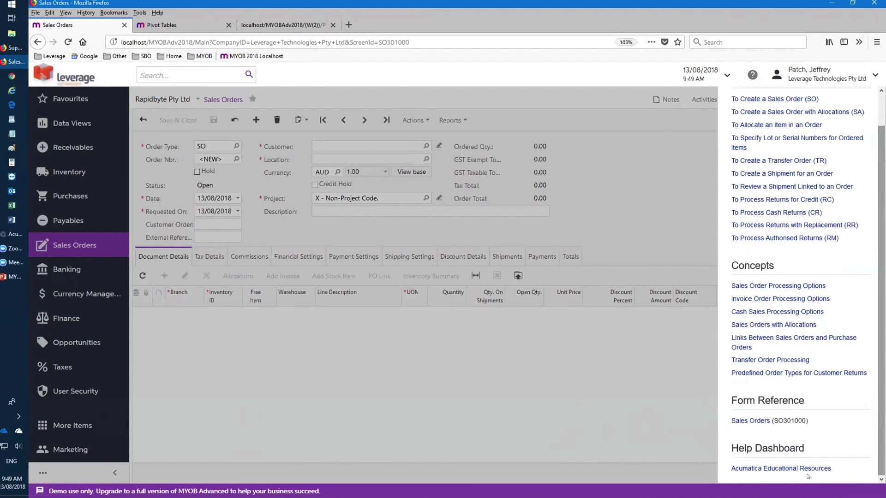
click(788, 468)
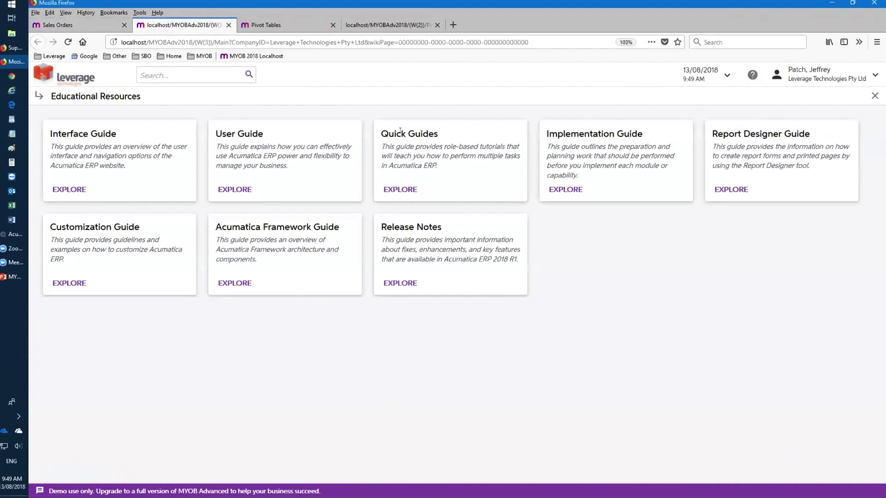
- Browse the Quick Guides and expand the Operations, Installation and Configuration chapters
click(400, 189)
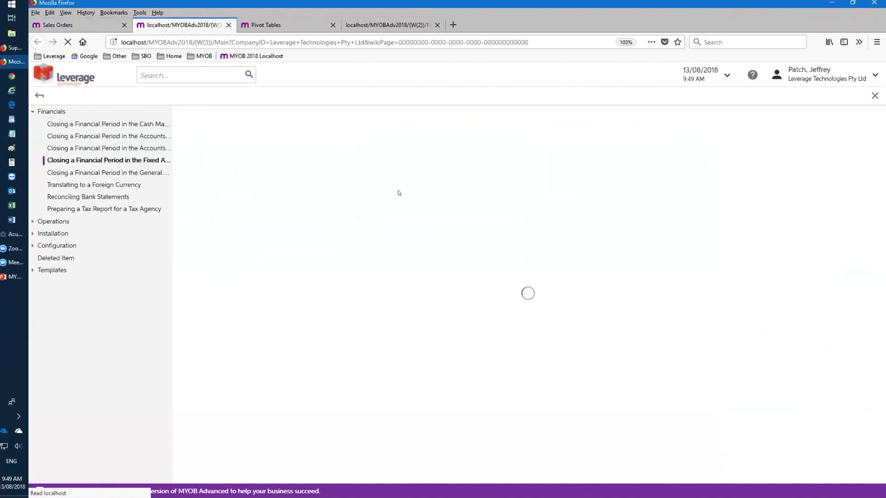
click(34, 223)
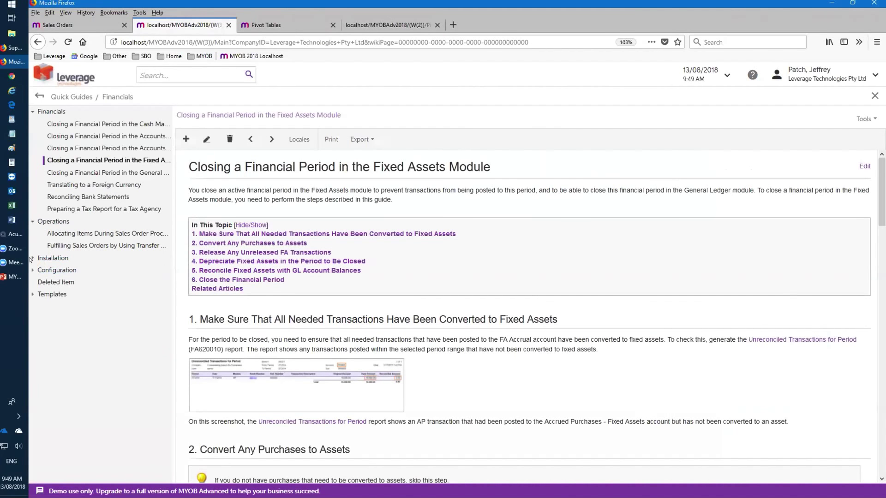
click(32, 259)
click(33, 307)
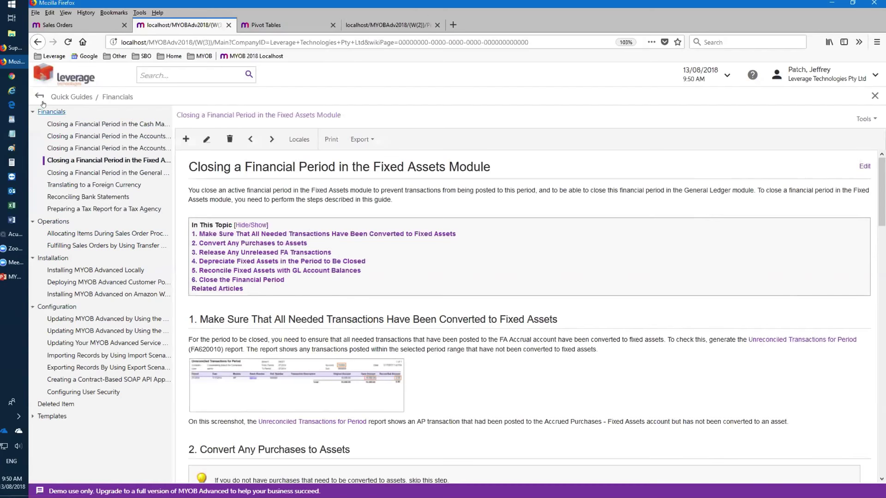
- Read the Allocating Items During Sales Order Processing guide, then return to Educational Resources
click(124, 233)
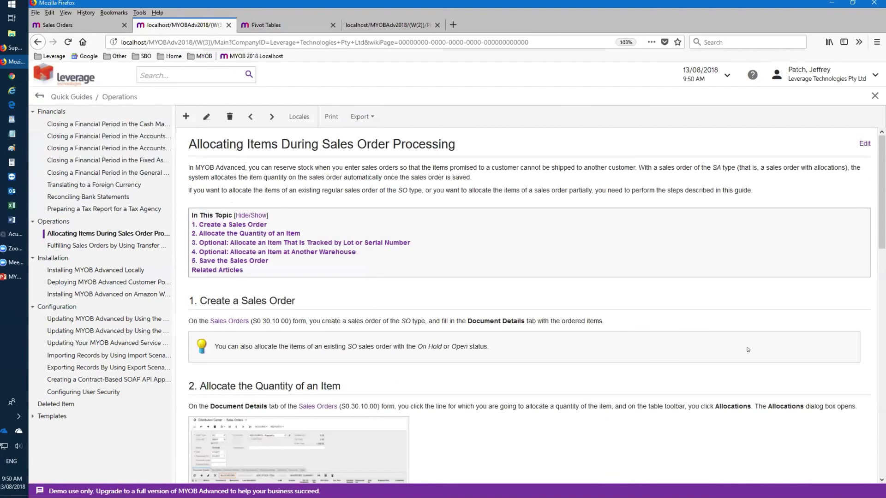
scroll(740, 321, down, 13)
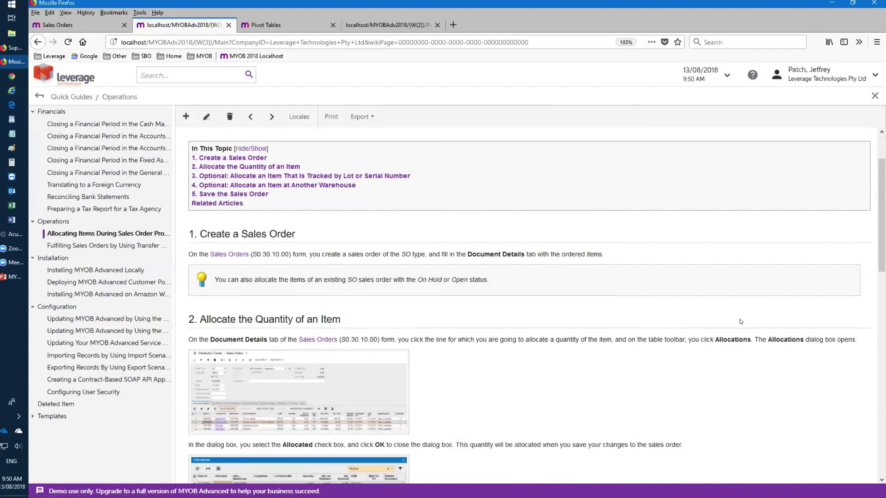
scroll(66, 94, up, 12)
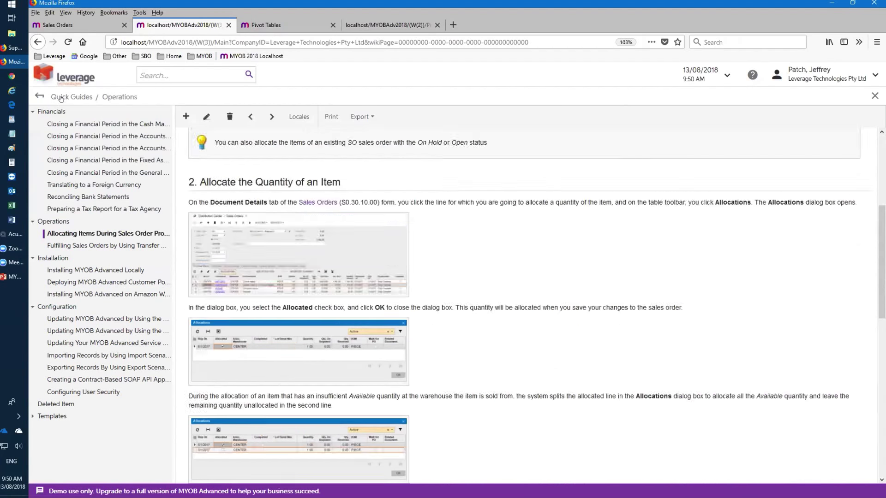
click(69, 96)
click(38, 96)
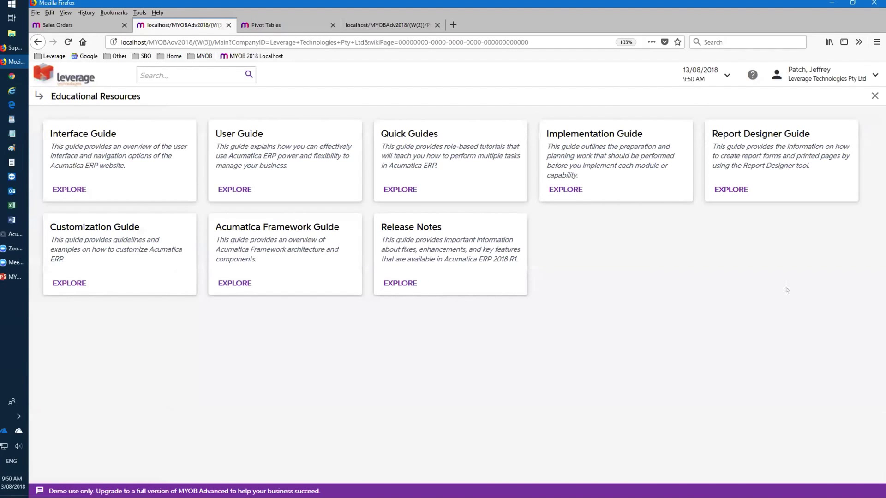
- Open the Release Notes, then bring the MYOB 2018 Deep Dive presentation to the front
click(399, 283)
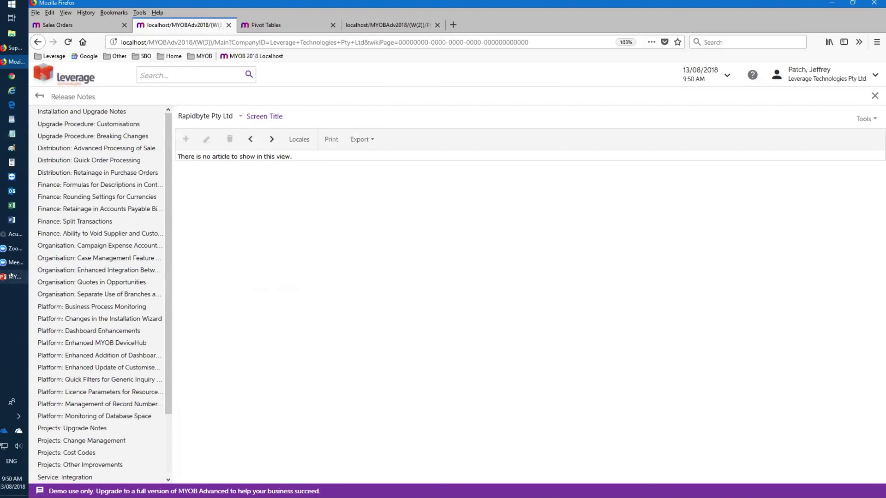
mouse_move(9, 275)
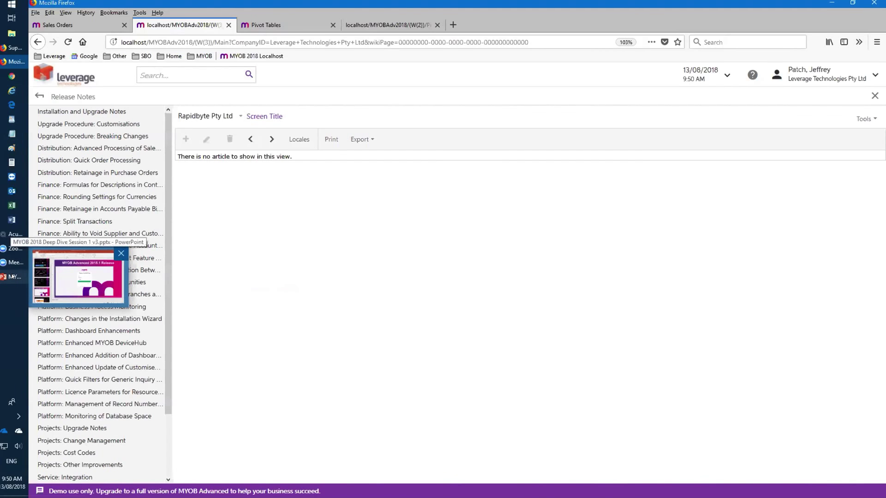
click(13, 276)
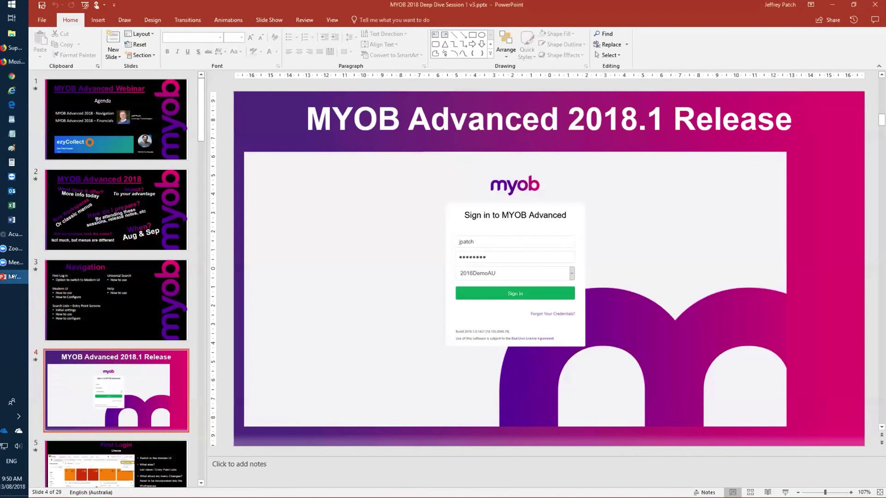
- Scroll through the webinar deck's slide thumbnails
scroll(325, 319, down, 4)
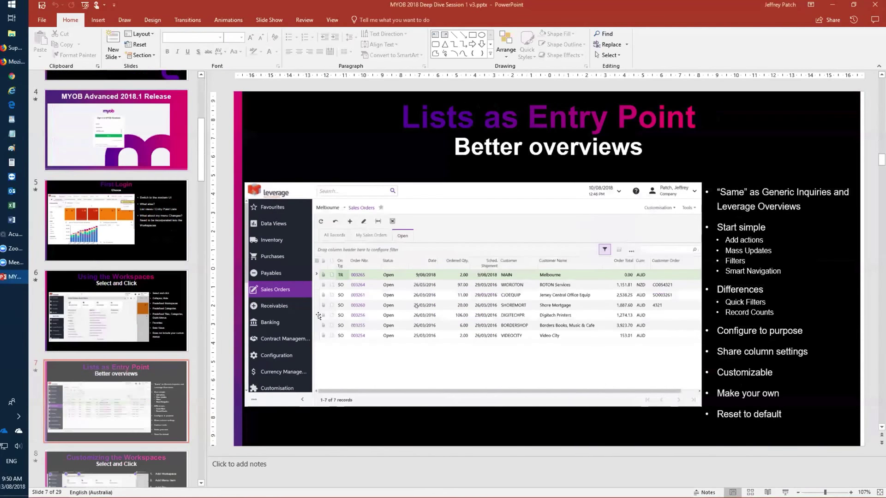
scroll(318, 316, down, 4)
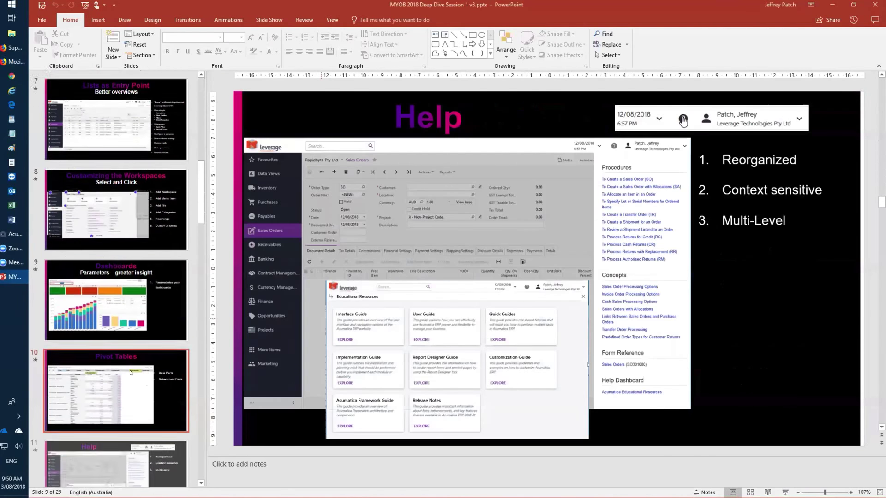
scroll(370, 343, down, 2)
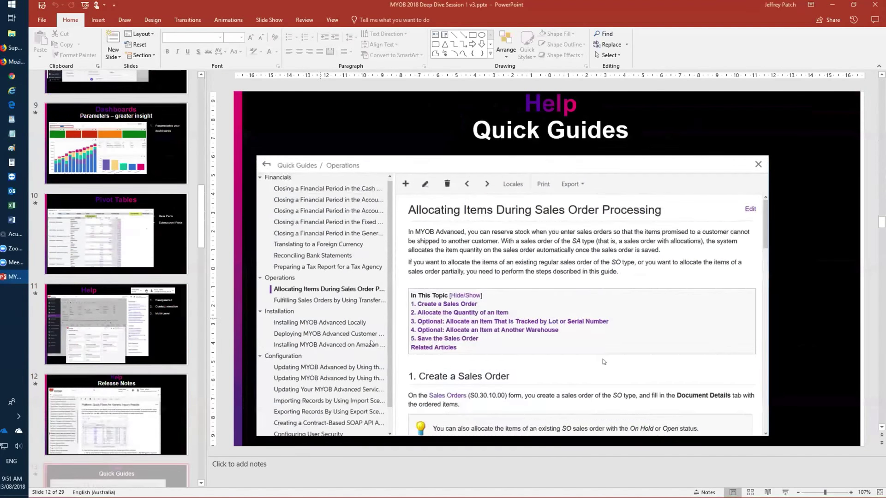
scroll(371, 343, down, 1)
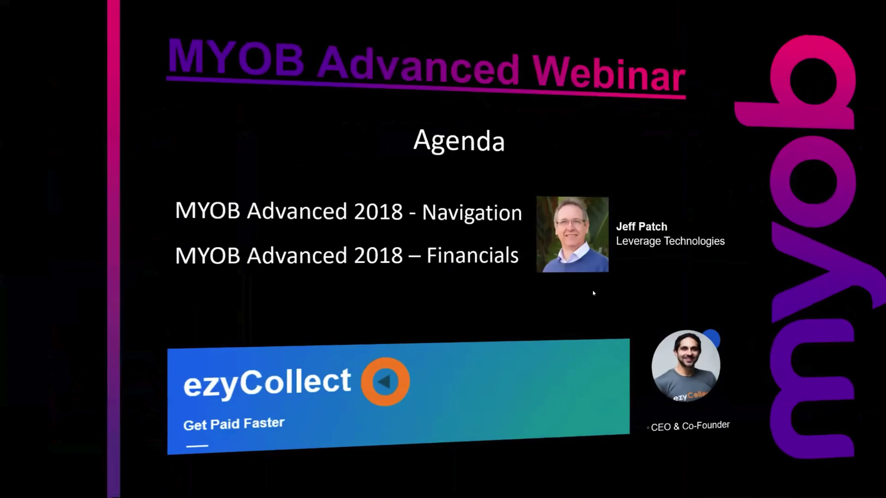
- Advance the slide show to slide 14, 'Finance', and end the show
click(593, 292)
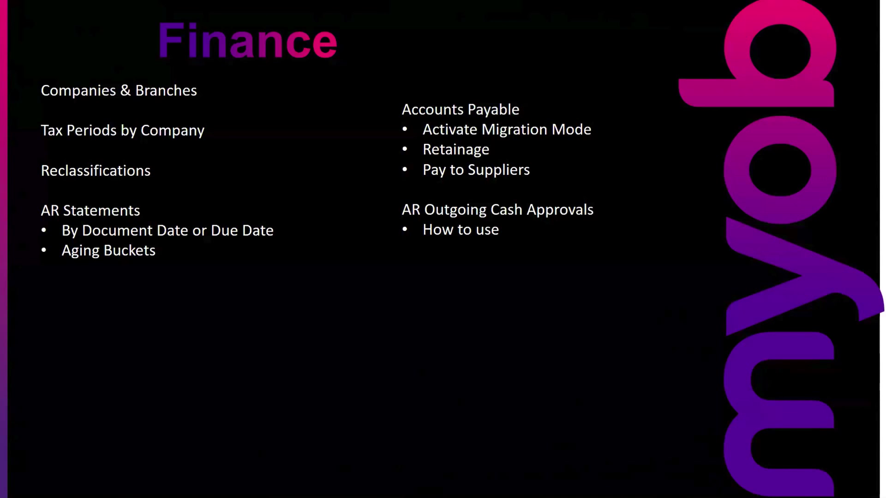
key(Escape)
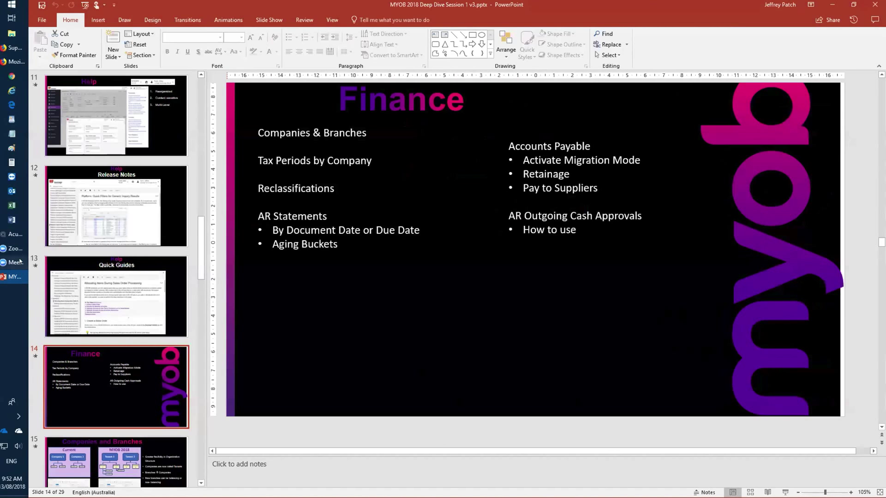
- Return to the browser and open Taxes > Tax Periods from the Sales Orders page
mouse_move(14, 239)
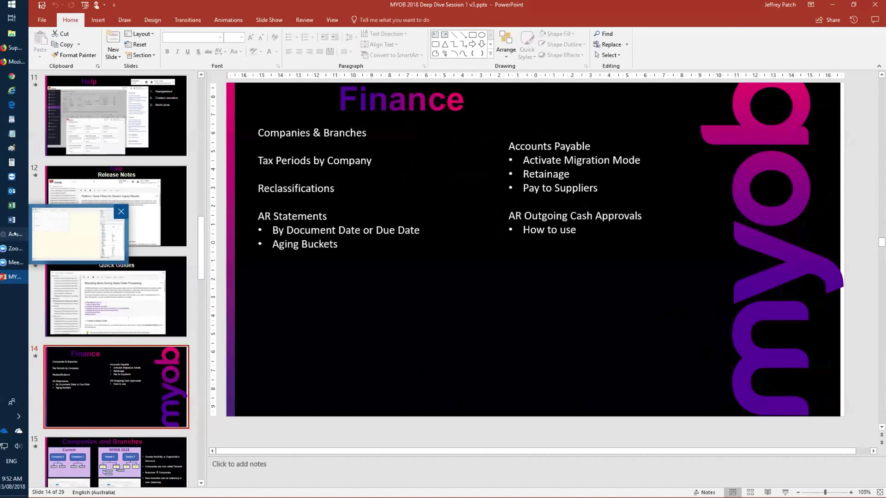
click(15, 61)
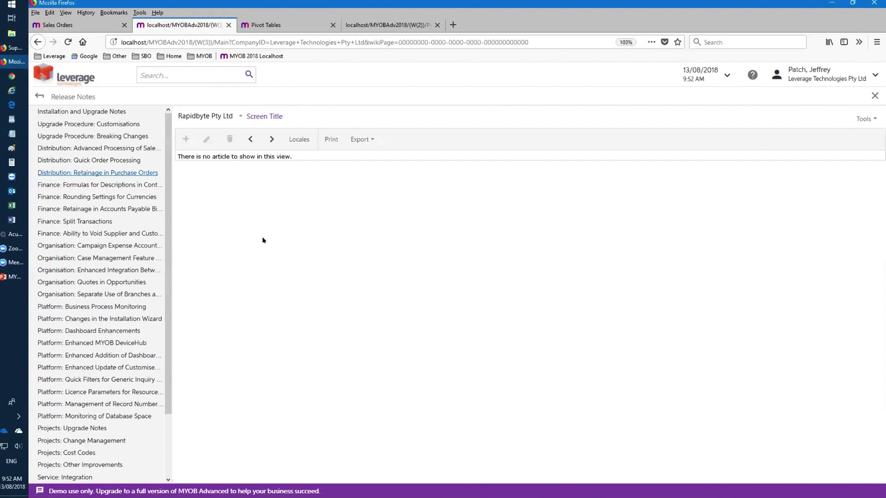
click(95, 24)
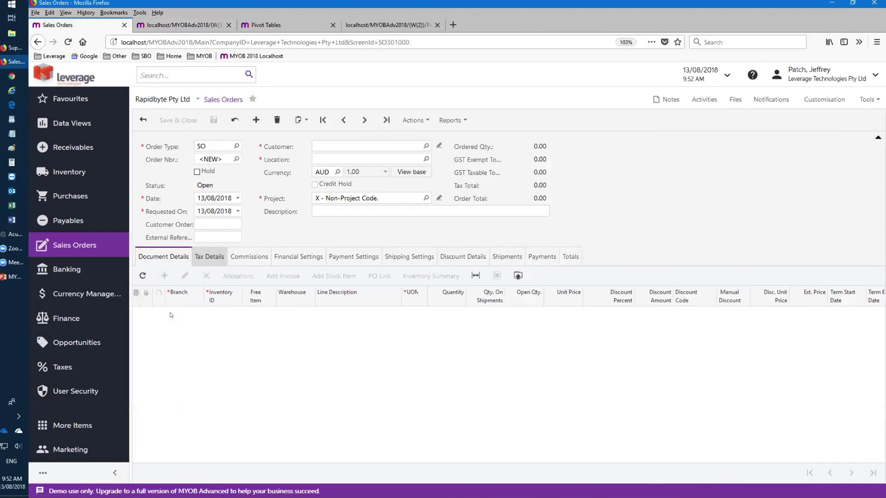
click(61, 370)
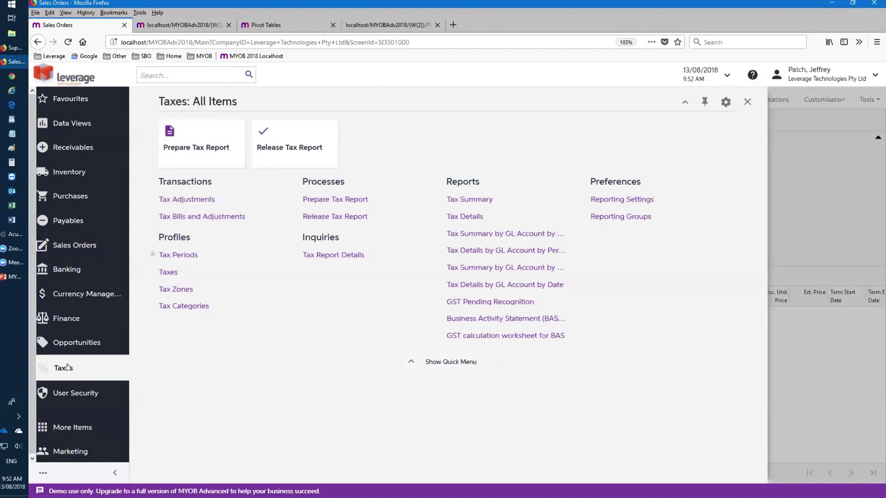
click(189, 255)
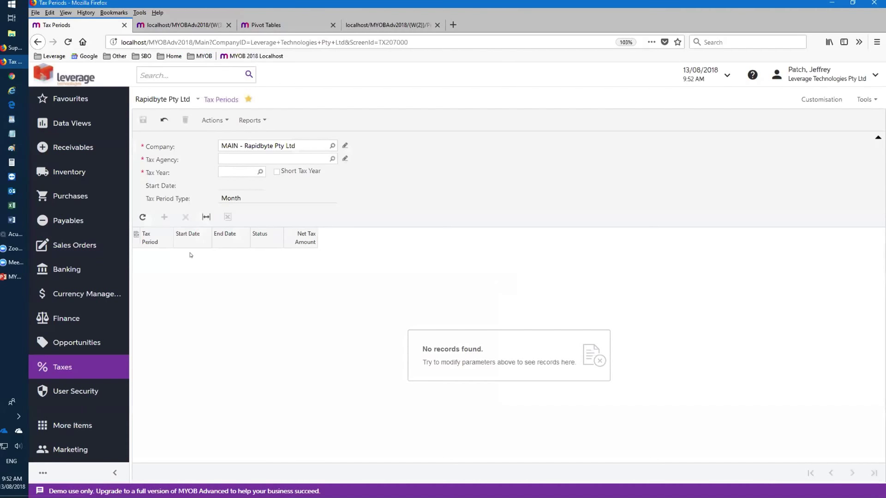
- Select ATO as the tax agency, keep the Monthly period type, and check the start date
click(332, 159)
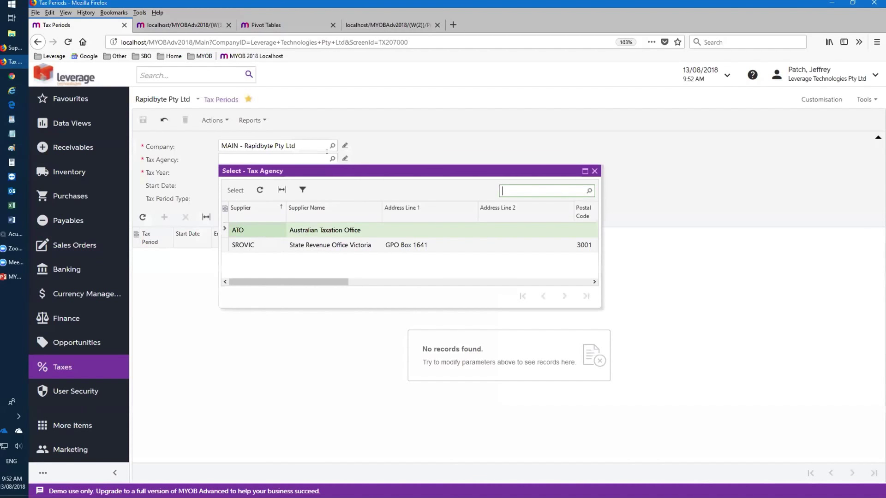
double_click(273, 228)
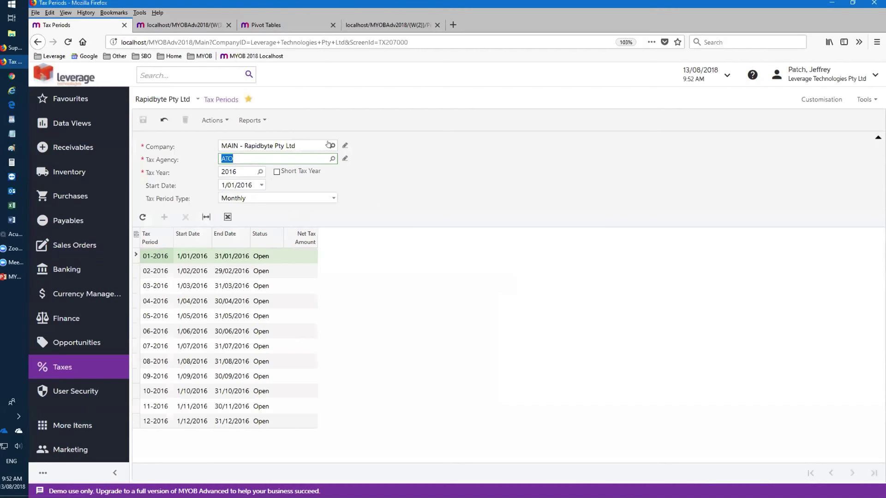
click(333, 198)
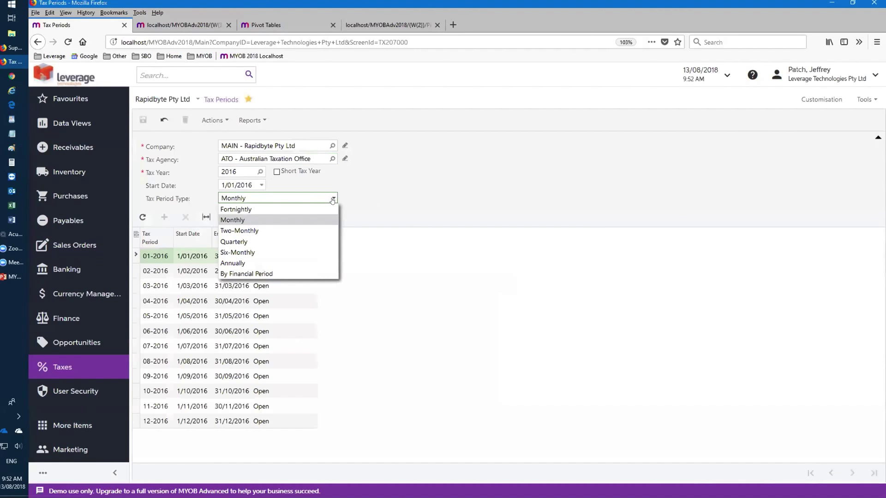
click(375, 195)
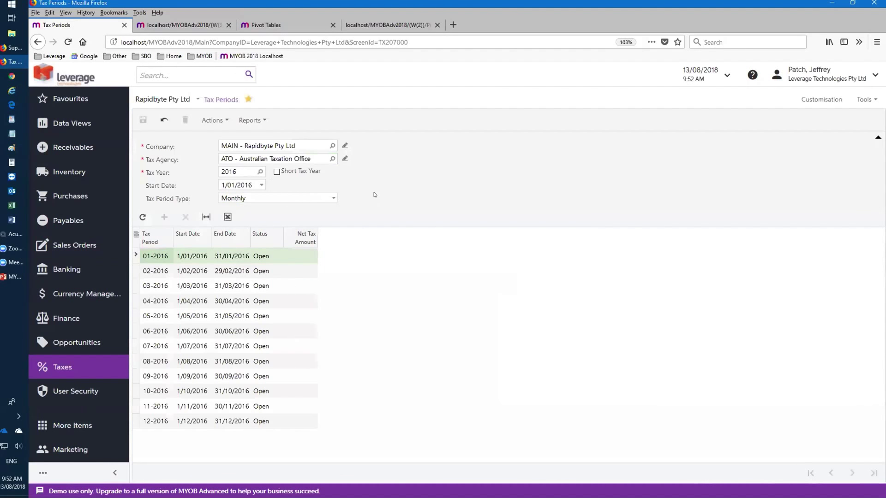
click(261, 184)
click(260, 185)
- Show tax periods for SYD (monthly), then AUS (quarterly), and return to the PowerPoint deck
click(331, 146)
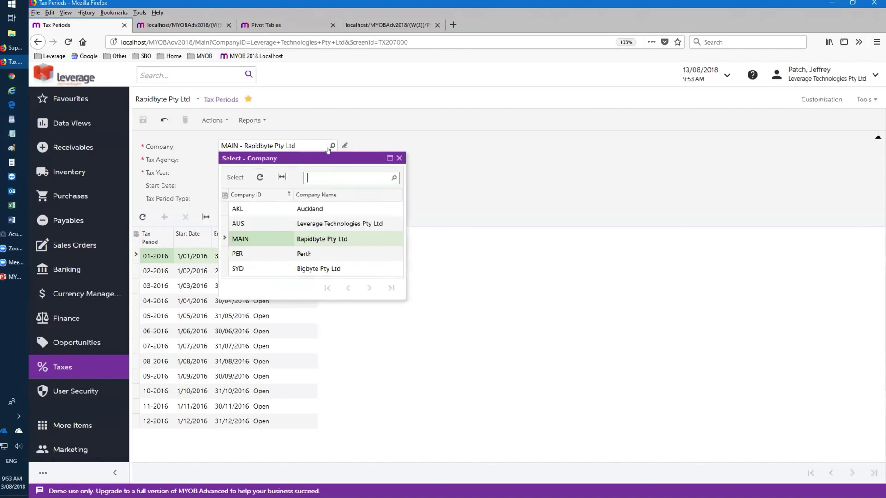
double_click(320, 270)
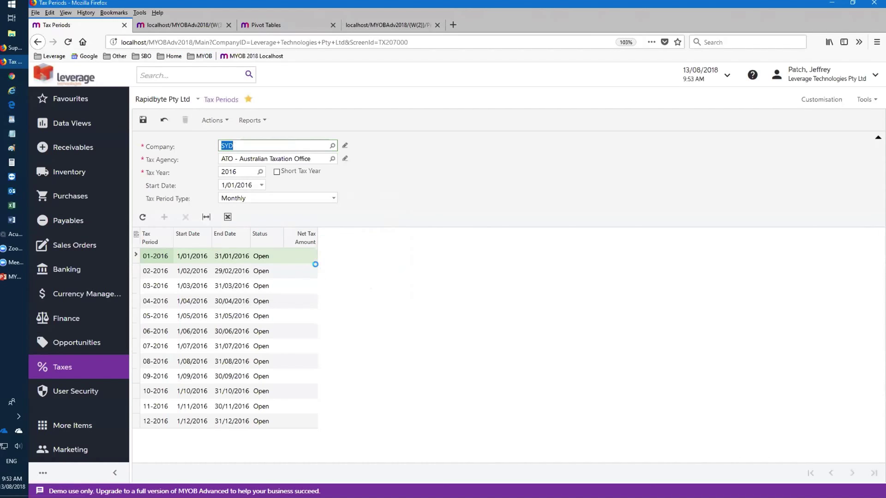
click(332, 146)
double_click(327, 224)
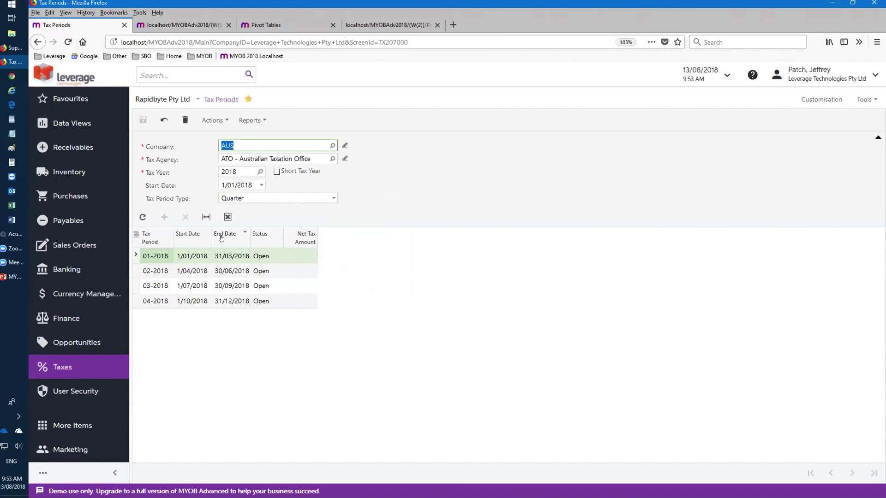
click(12, 276)
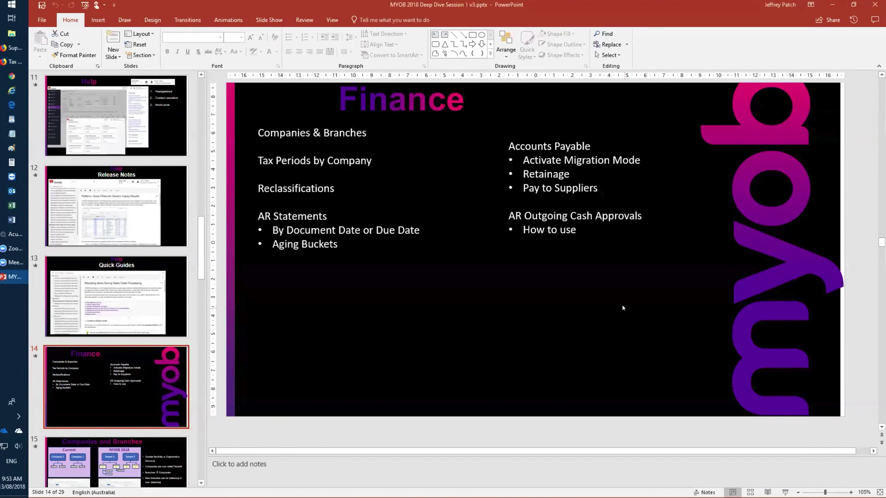
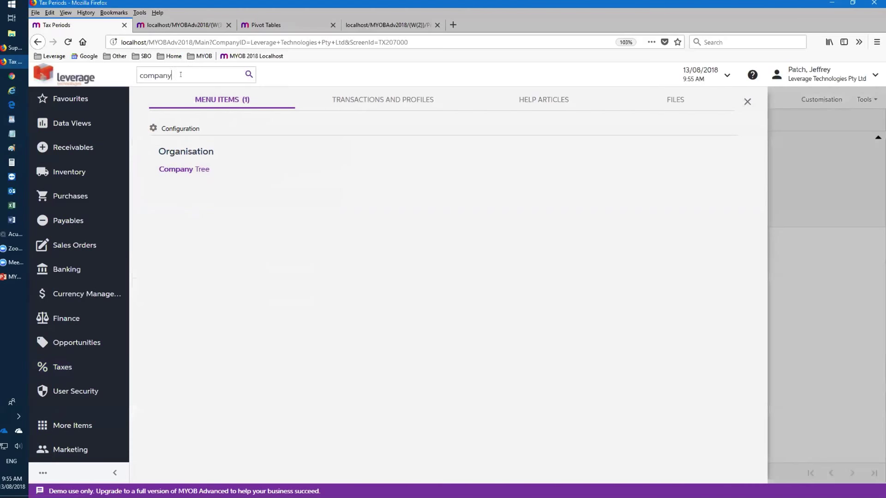
- Open the Companies screen and switch from MAIN to the AUS company record
key(BackSpace)
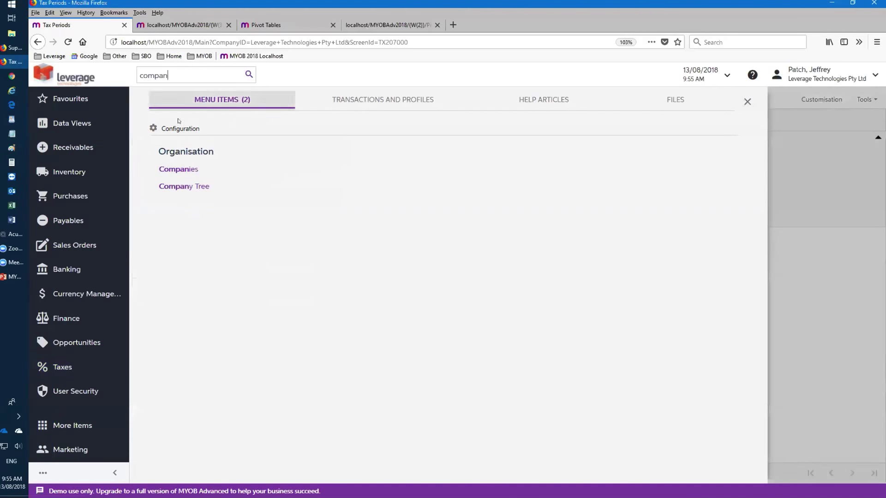
click(183, 170)
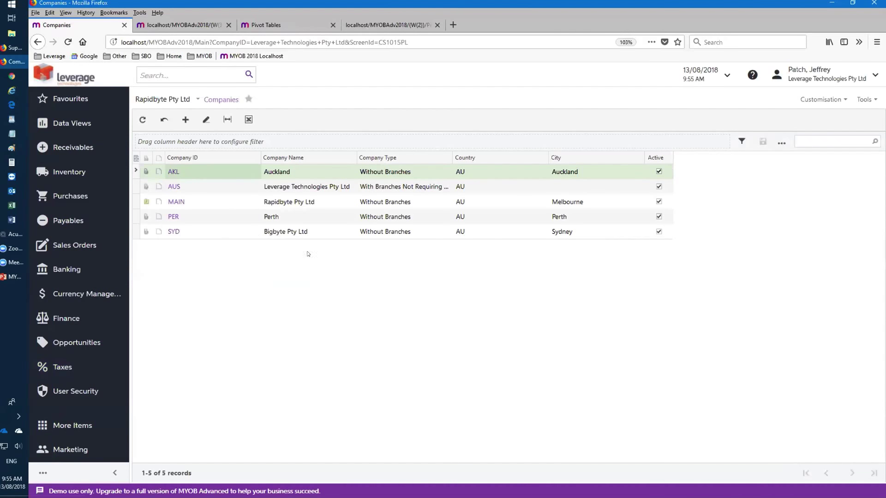
click(172, 199)
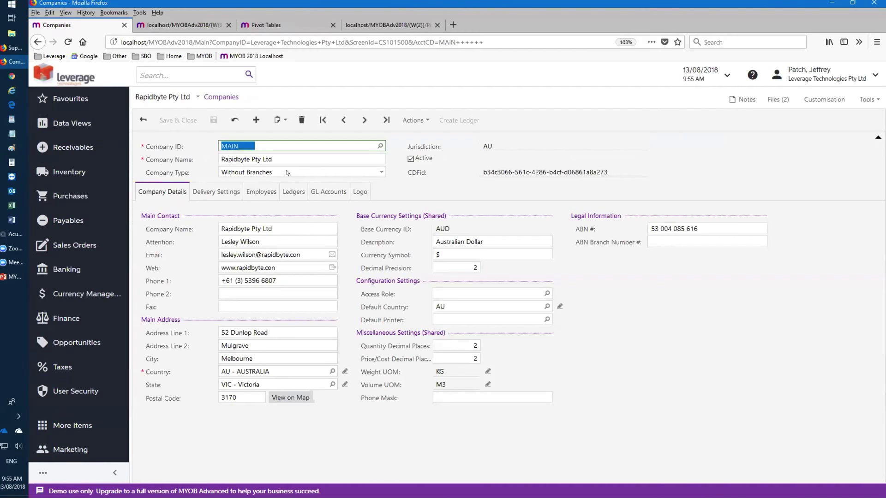
click(379, 146)
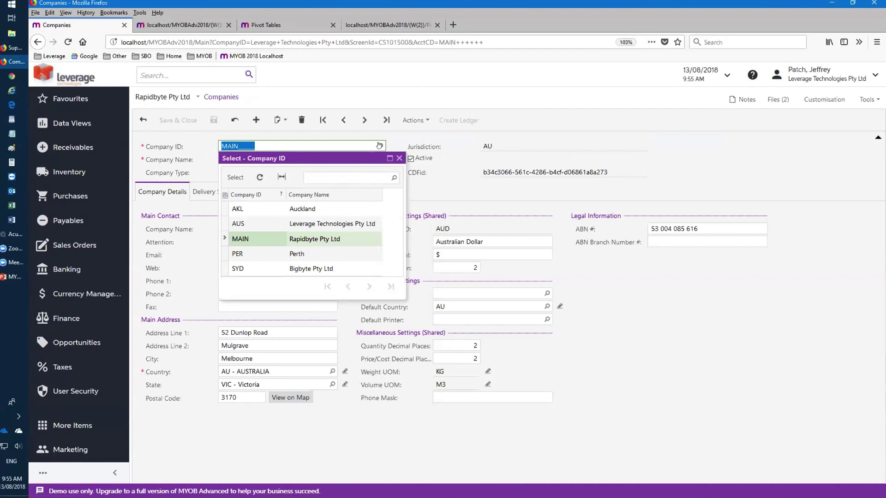
double_click(317, 223)
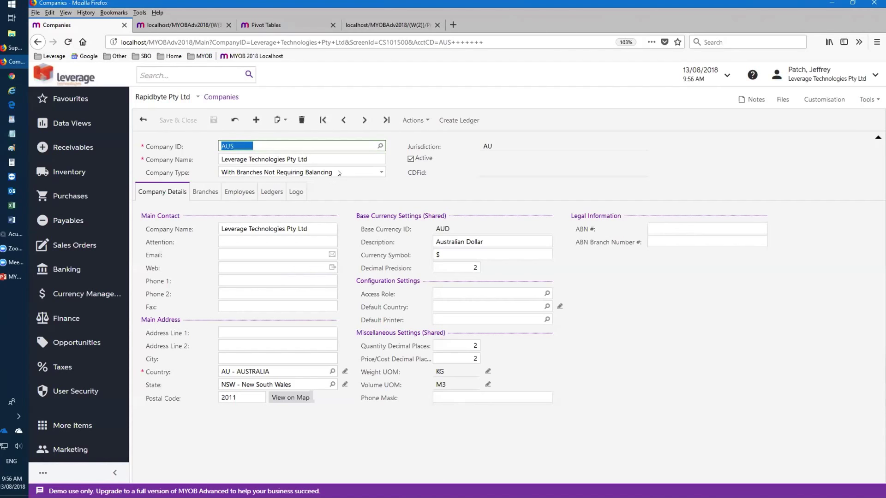
click(376, 187)
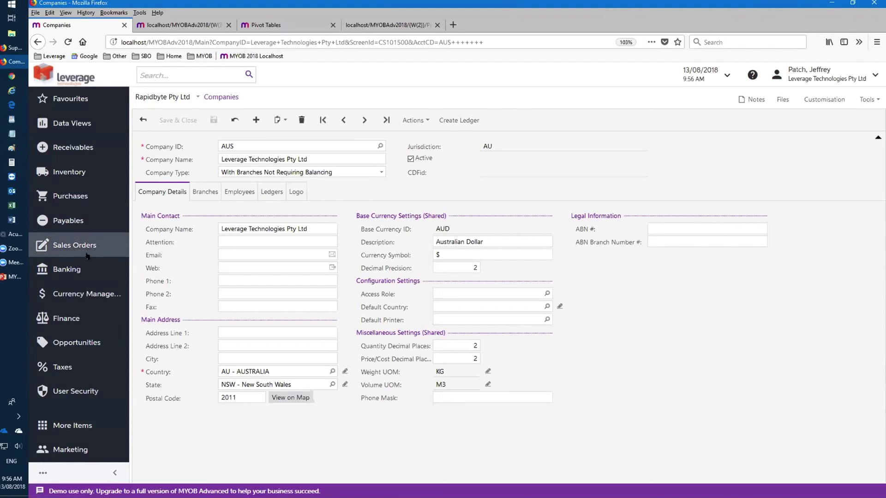
- In Reclassify Transactions, load branch MAIN's transactions for account 600510 Telecom Expenses
click(106, 319)
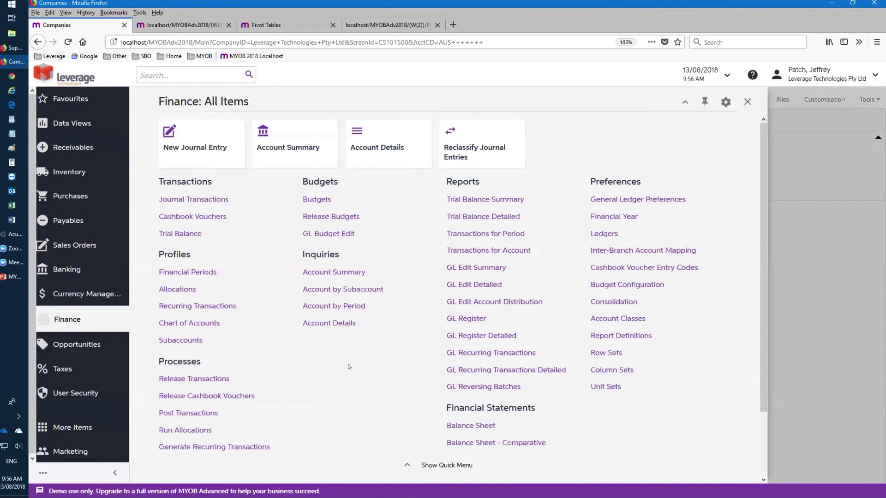
scroll(348, 367, down, 3)
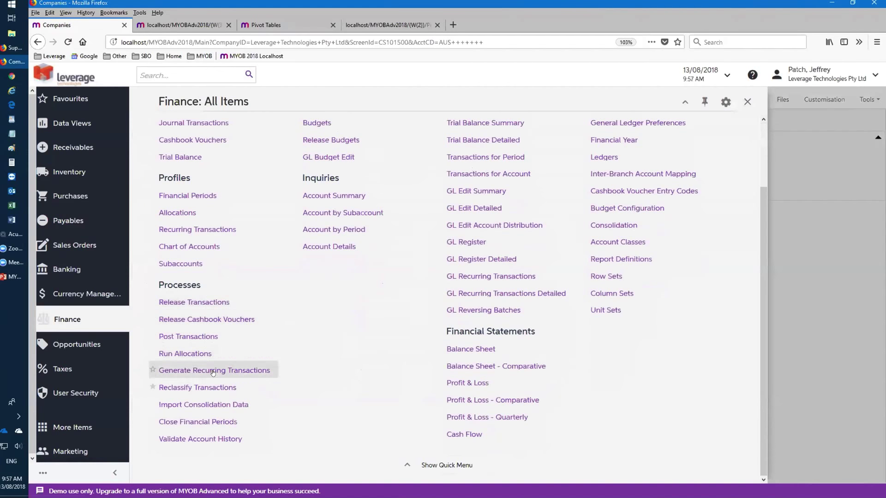
click(210, 388)
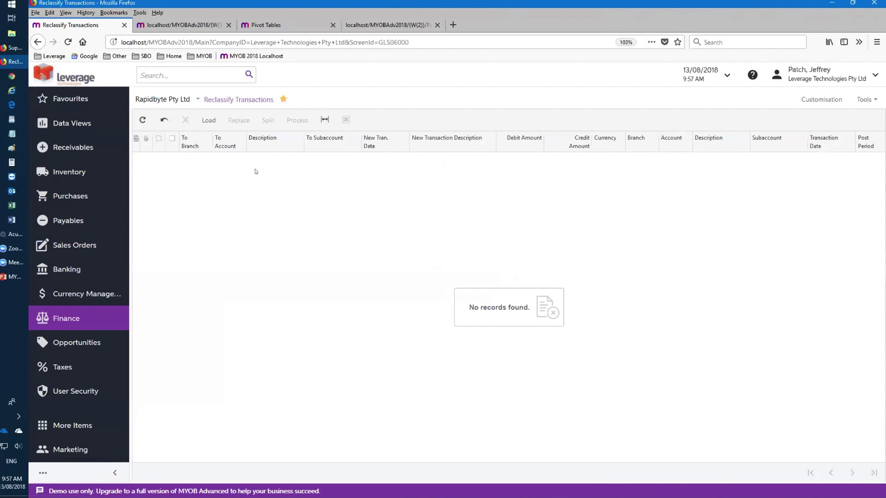
click(206, 120)
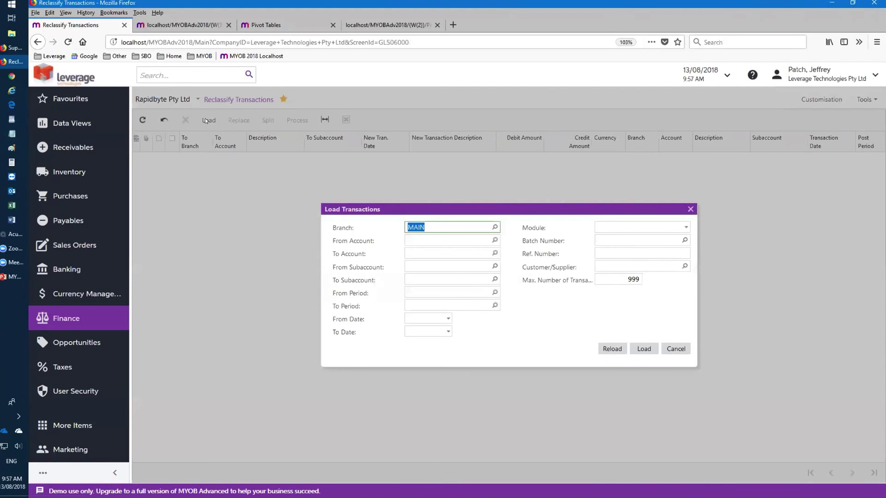
click(417, 240)
text(te)
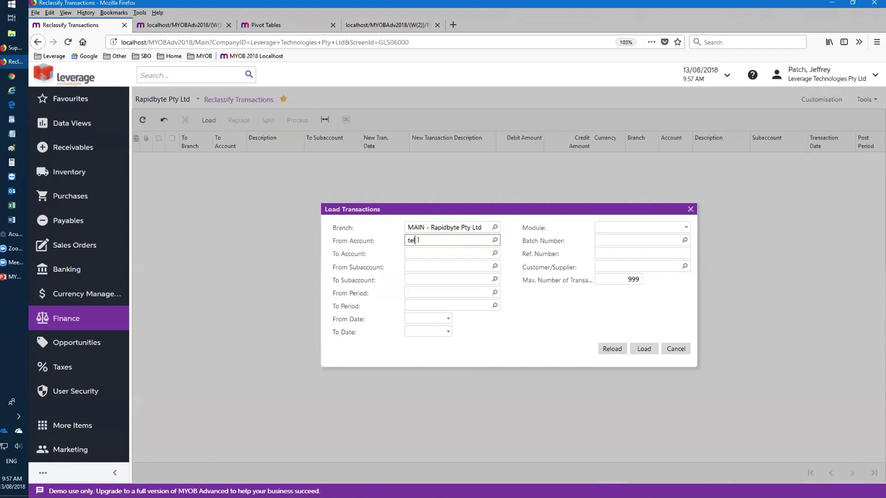
text(l)
click(438, 253)
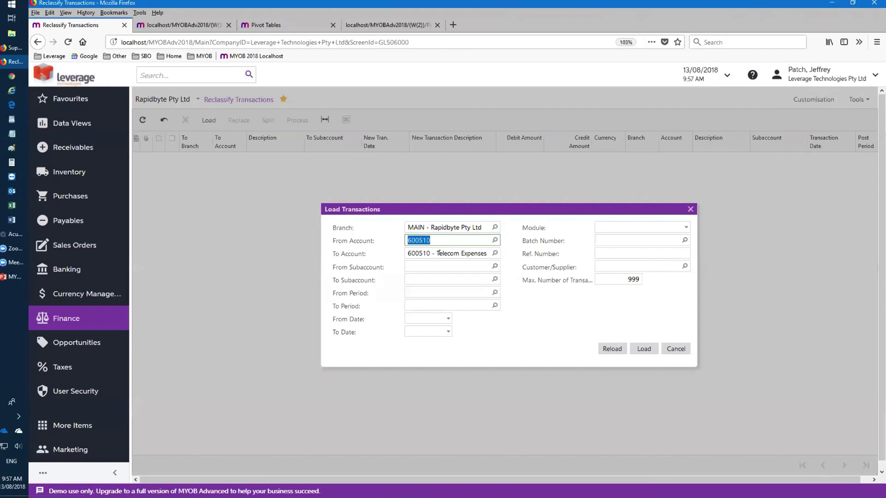
click(644, 349)
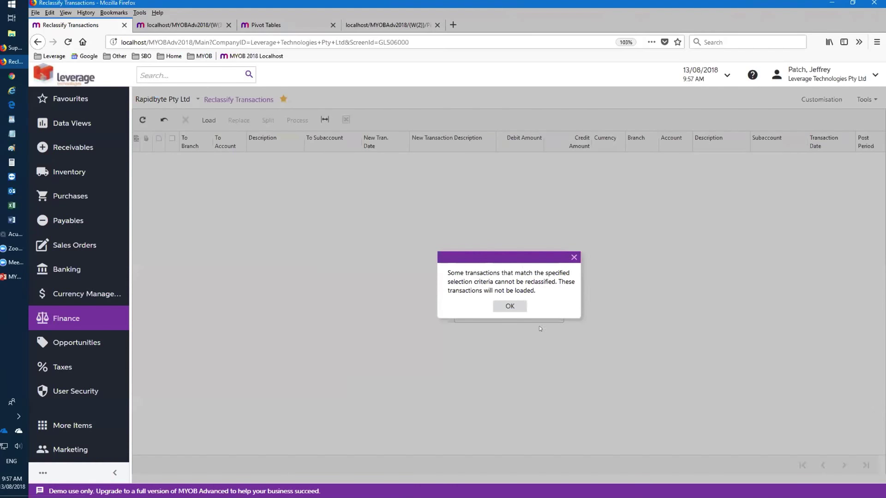
click(513, 306)
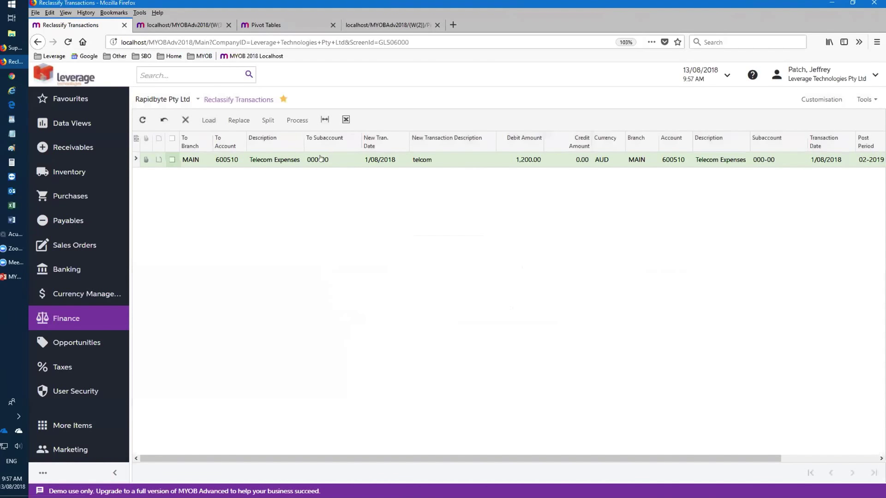
click(328, 142)
click(408, 304)
- Split the transaction, moving 400.00 to subaccount CUS-CH, and process the reclassification
click(268, 121)
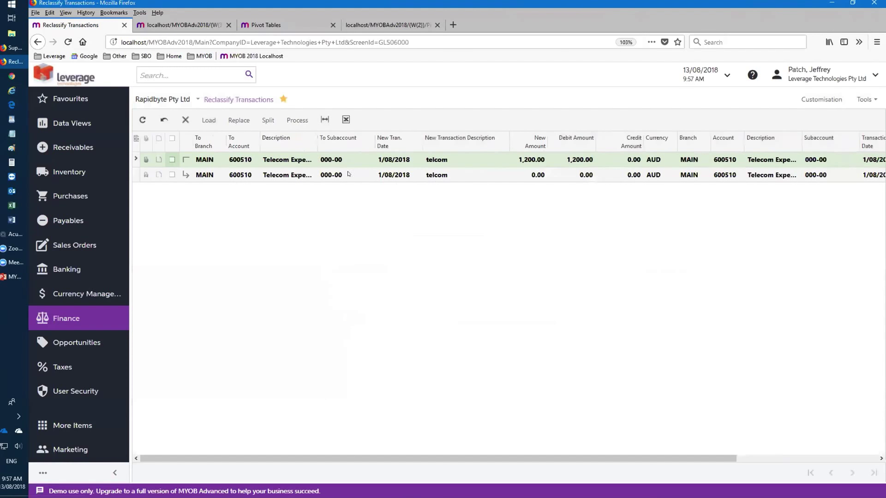
click(348, 174)
click(364, 176)
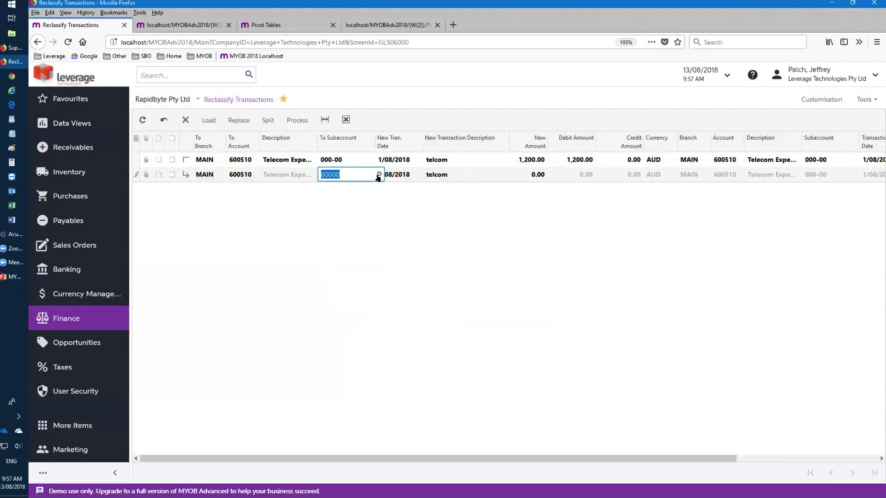
click(378, 175)
double_click(347, 253)
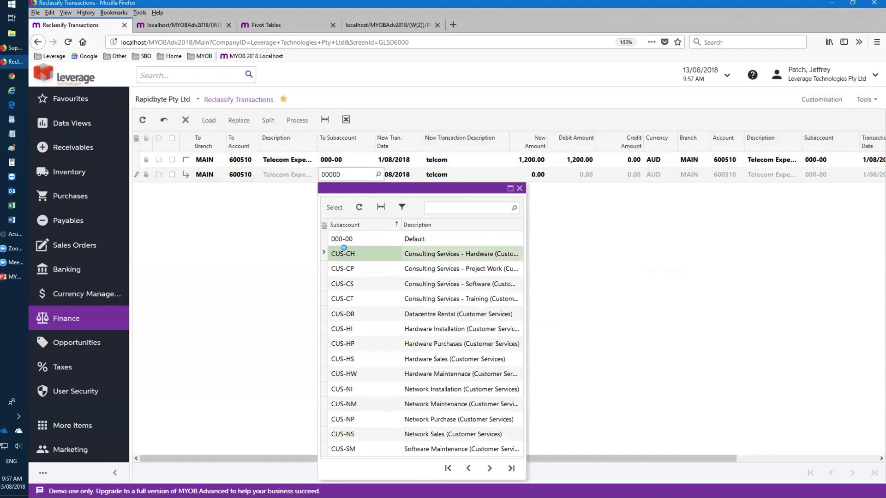
click(517, 174)
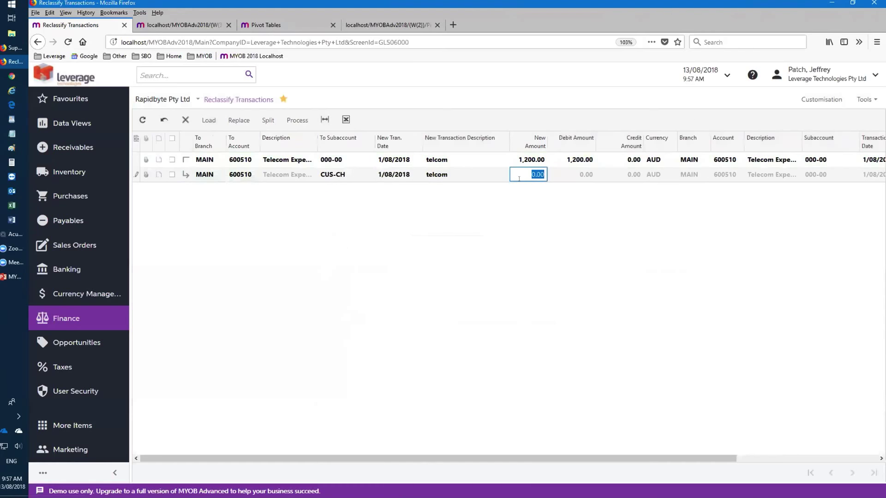
text(400)
key(Tab)
click(297, 120)
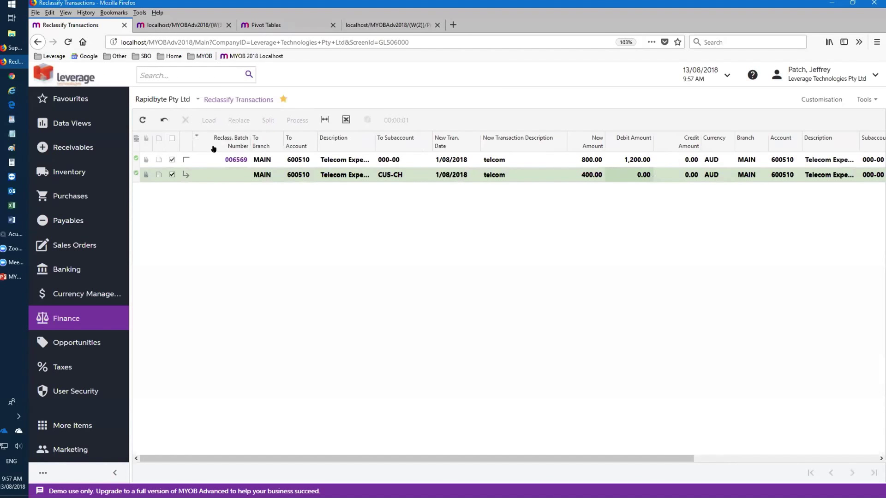
click(231, 157)
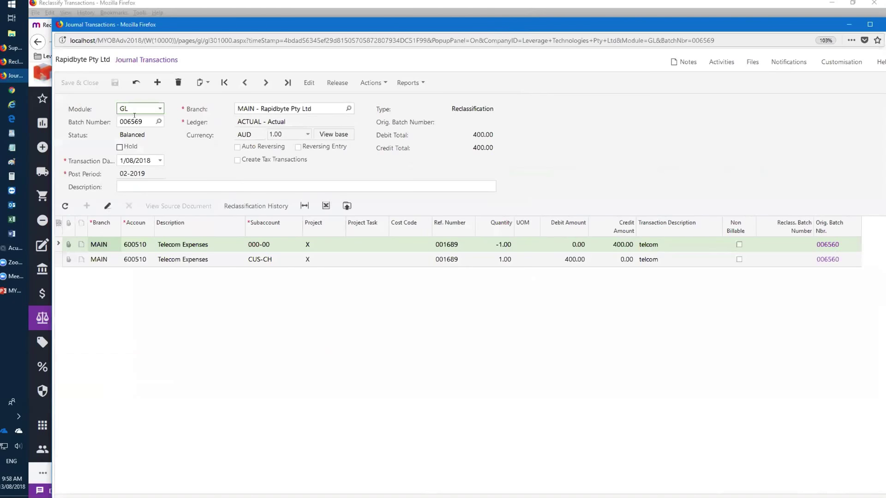
click(147, 121)
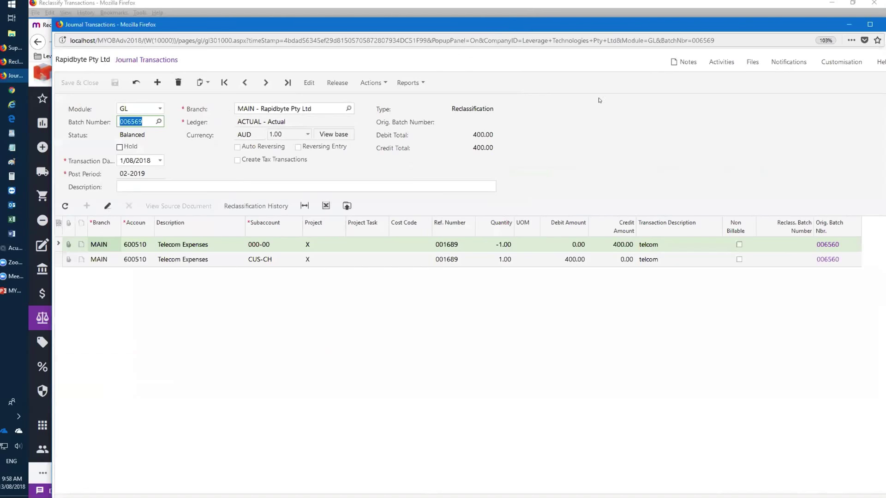
drag(783, 26, 749, 24)
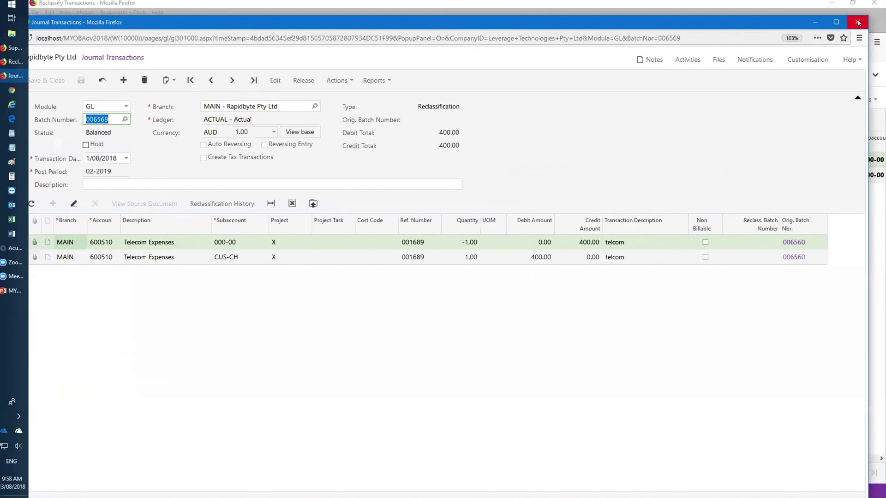
click(858, 23)
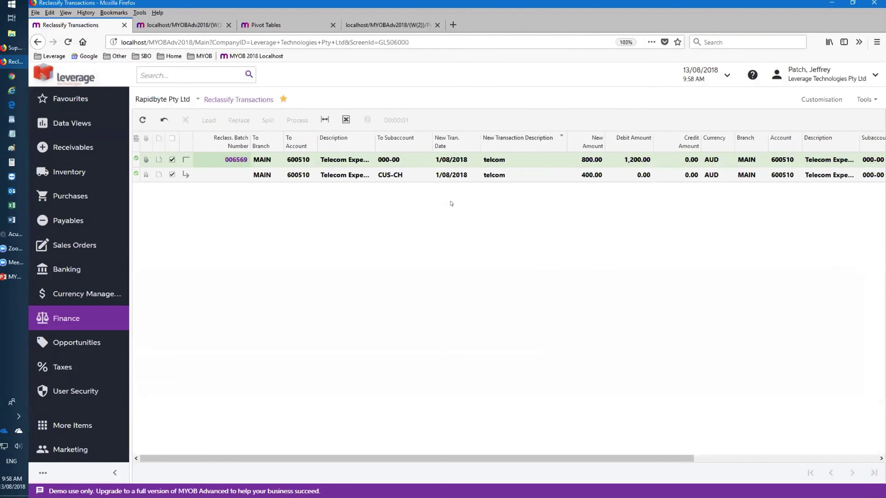
- Review the Accounts Payable Preferences, then open the Suppliers list of 85 records
click(65, 225)
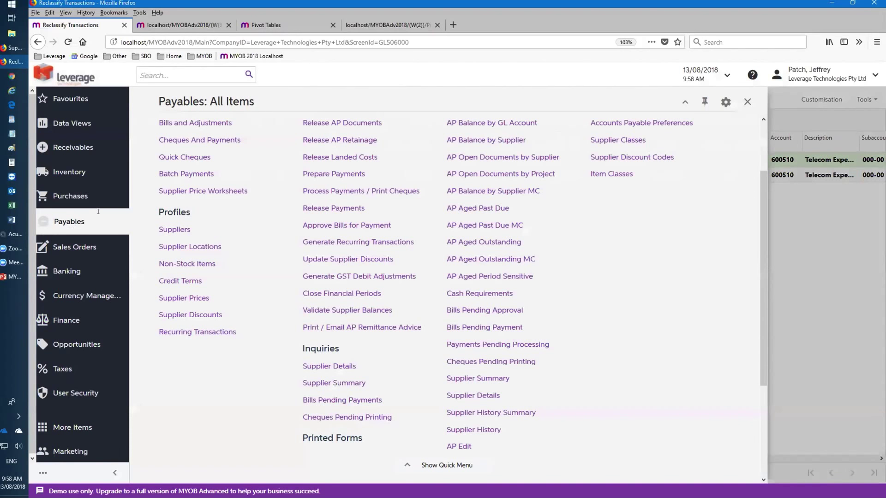
click(639, 124)
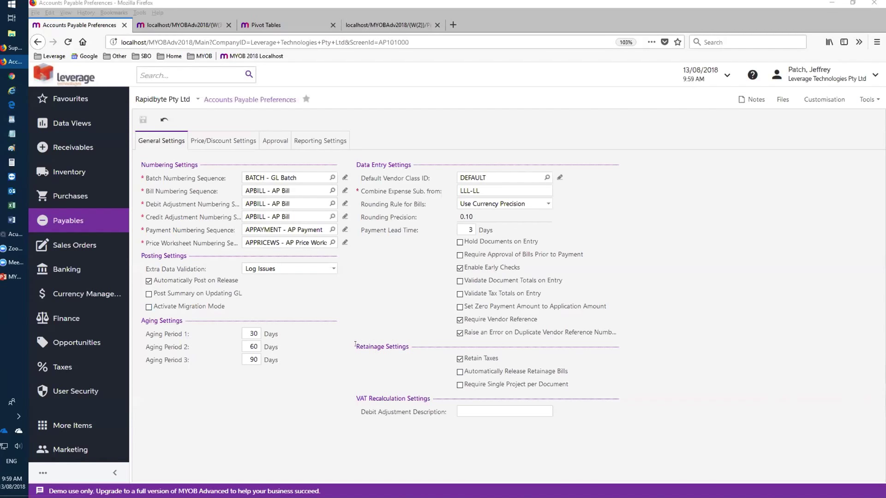
click(355, 344)
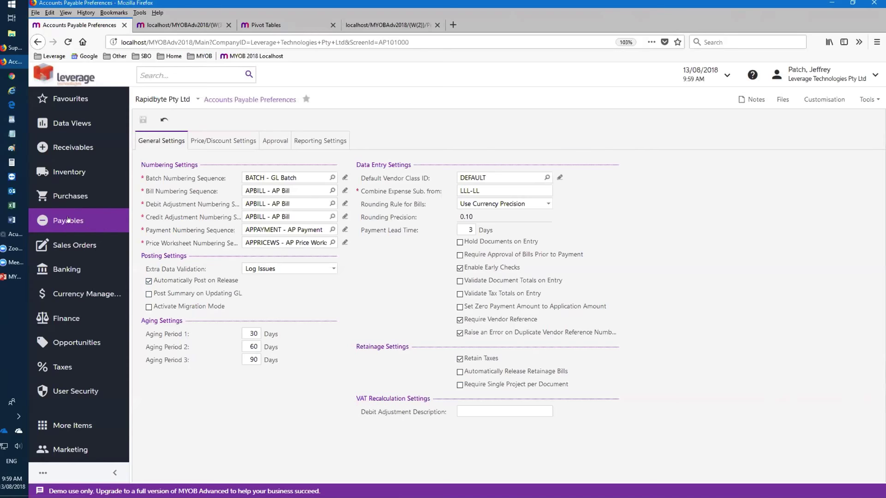
click(67, 228)
click(185, 231)
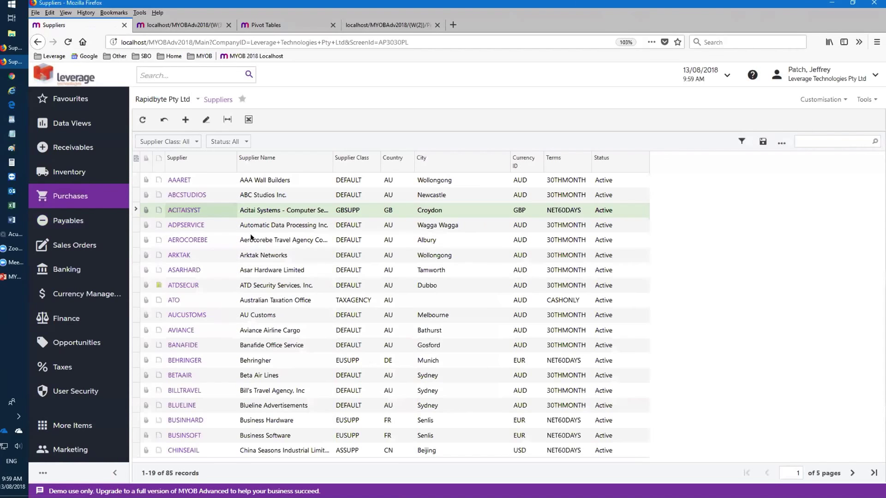
- Open supplier AAA Wall Builders and view its GL Accounts settings
click(179, 254)
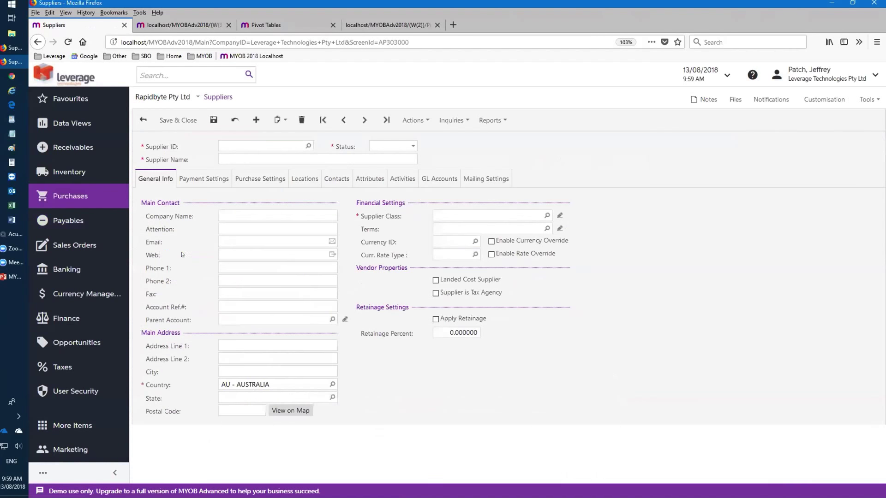
click(142, 120)
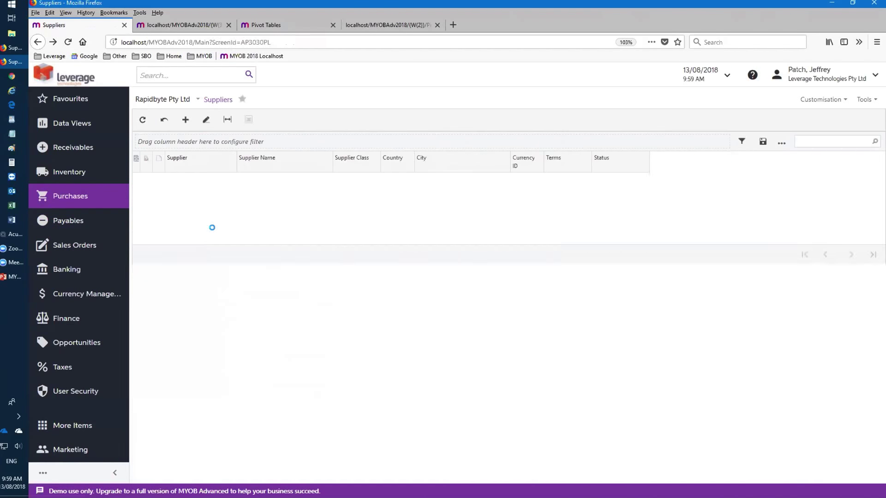
click(184, 180)
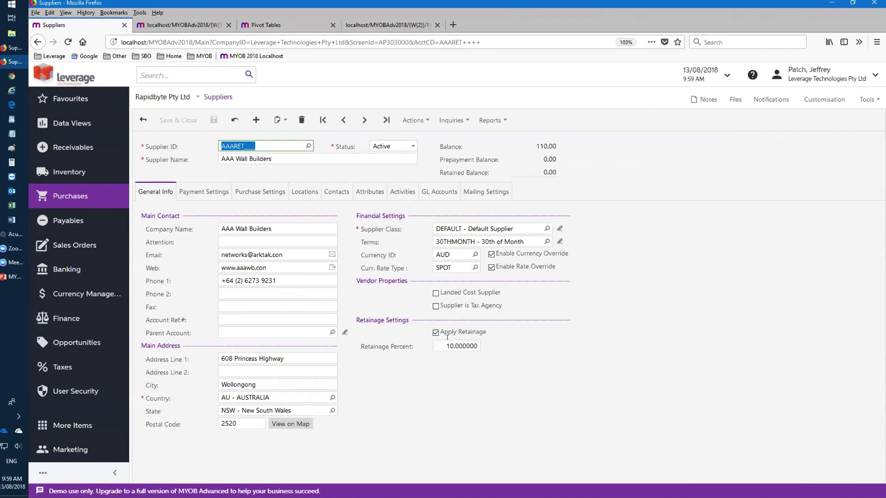
click(439, 191)
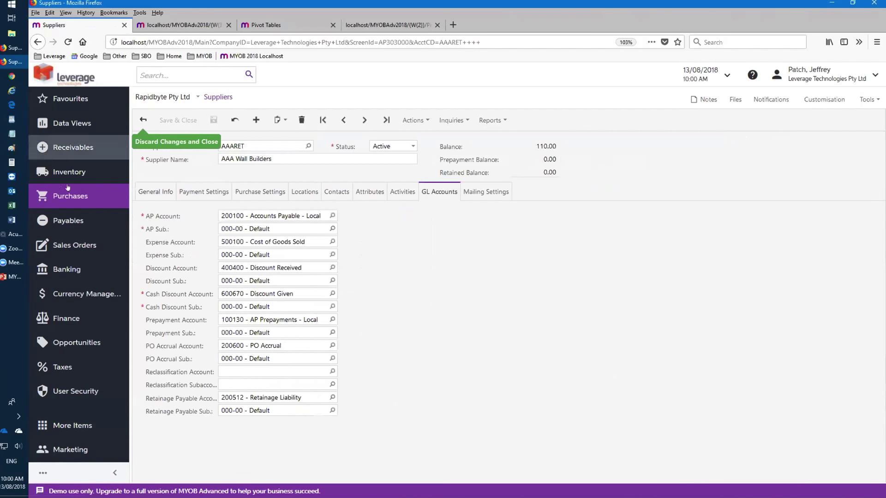
click(68, 221)
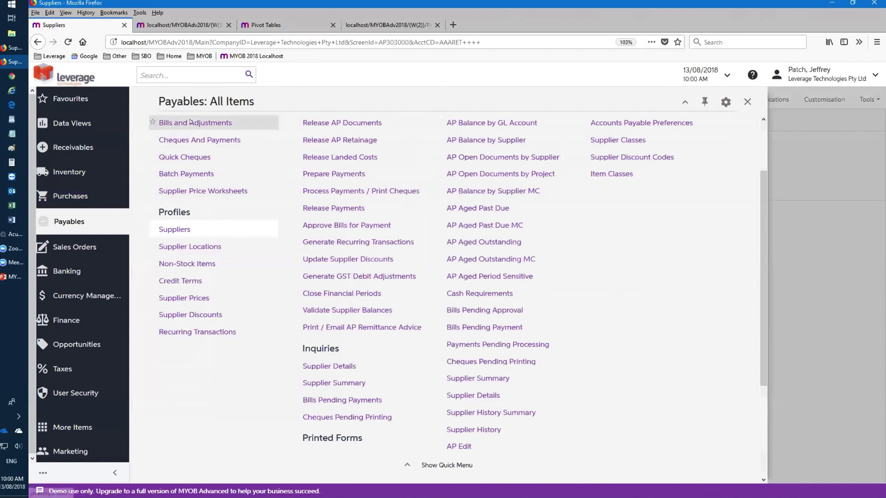
- Start a new bill for AAA Wall Builders with an 'example' line costing 1,000.00
click(190, 122)
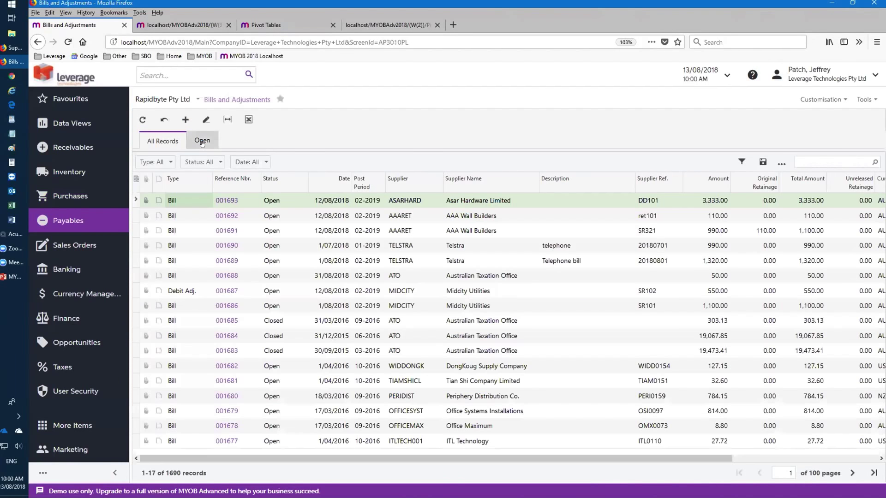
click(181, 118)
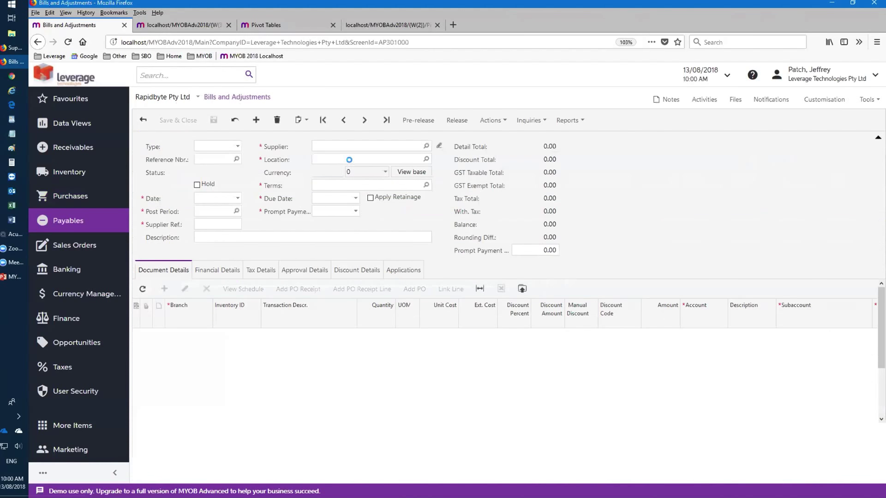
click(325, 145)
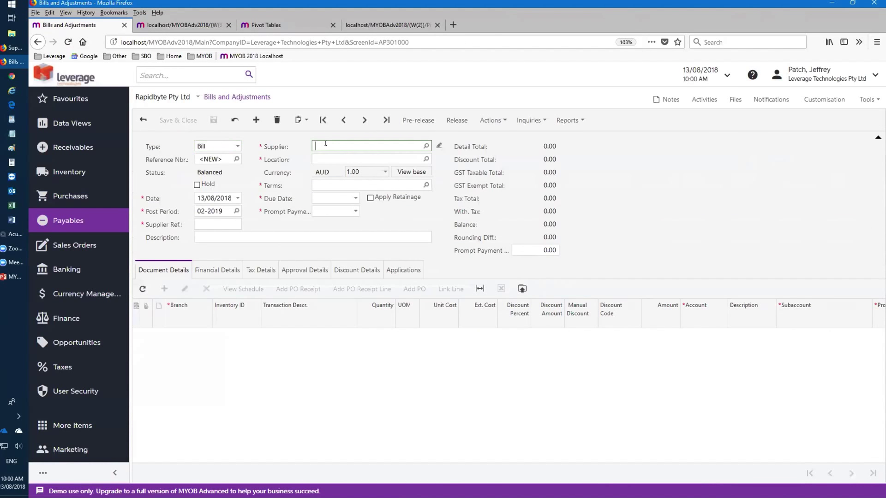
text(aaa)
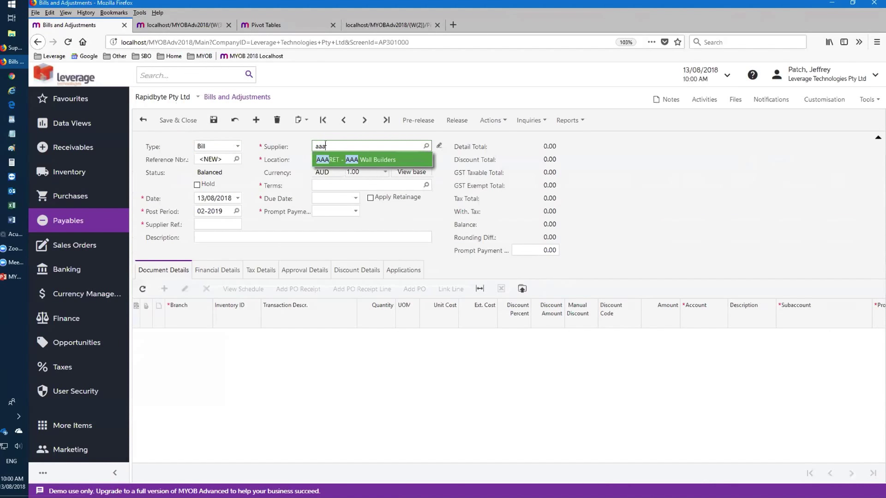
click(335, 162)
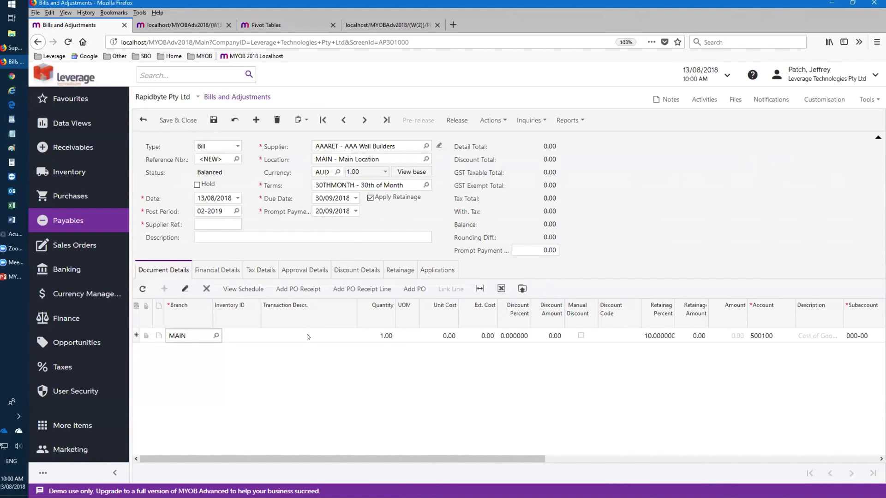
click(305, 333)
text(ea)
text(ample)
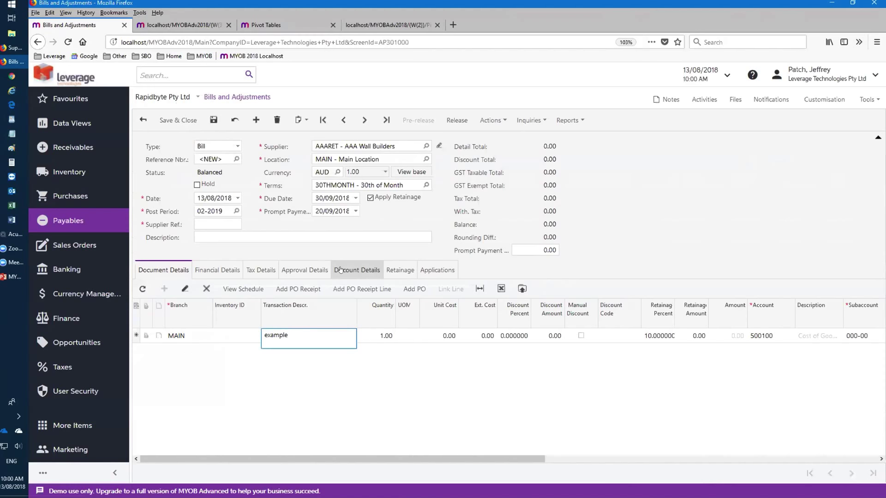
key(Tab)
key(Tab)
key(Tab)
key(Tab)
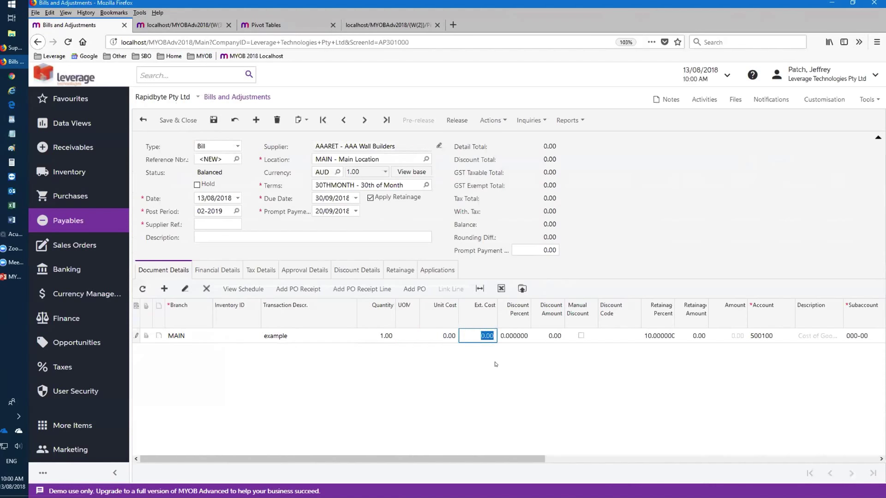
text(1000)
key(Tab)
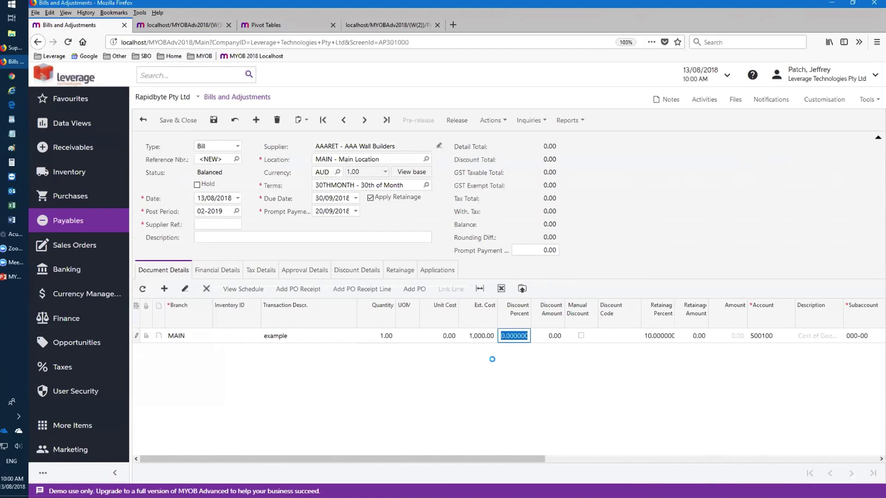
- Add supplier reference SR102, release bill 001694, and begin paying it
click(213, 224)
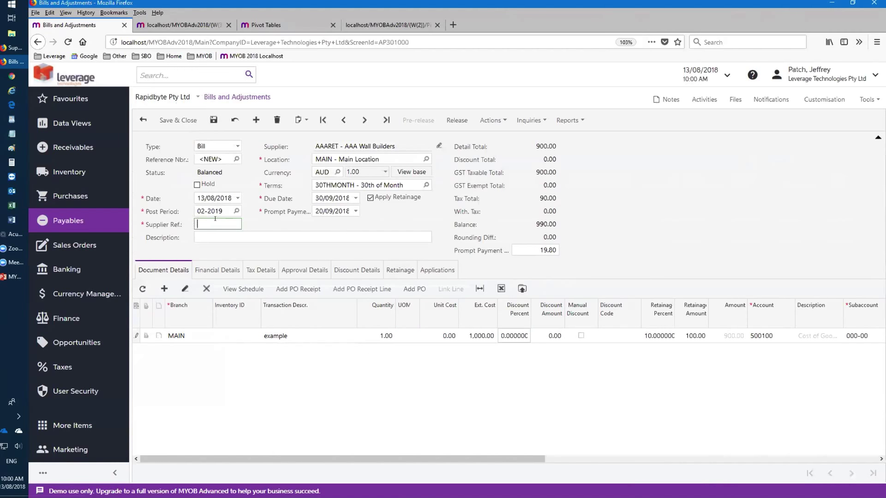
text(SR102)
key(Tab)
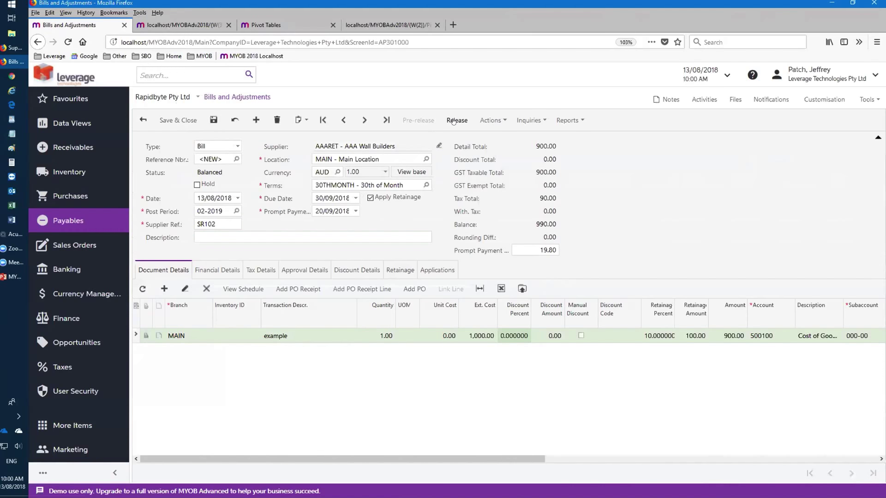
click(453, 120)
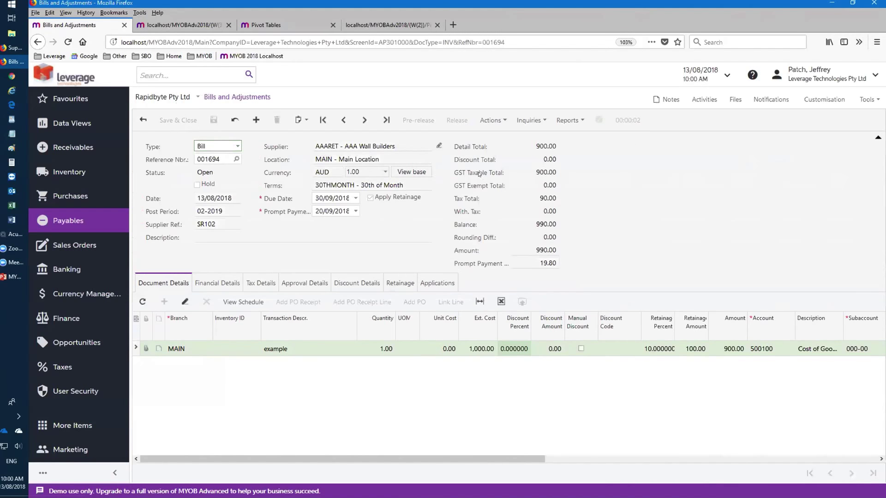
click(400, 284)
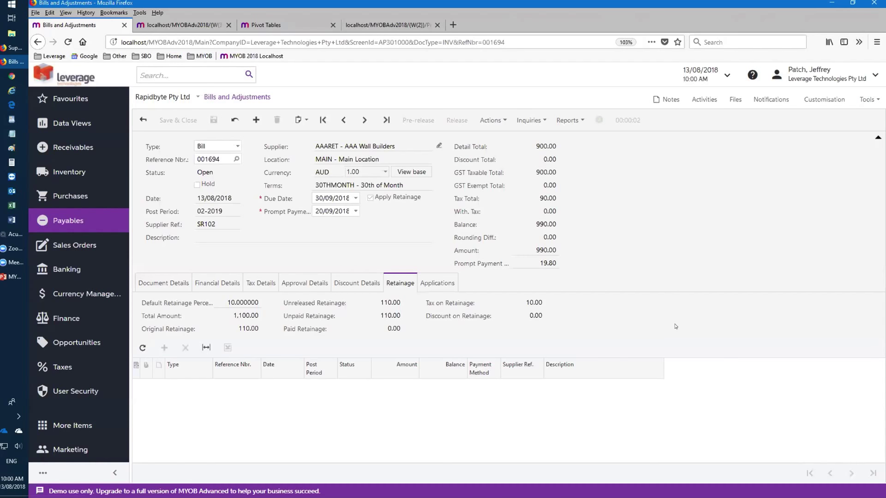
click(490, 120)
click(505, 166)
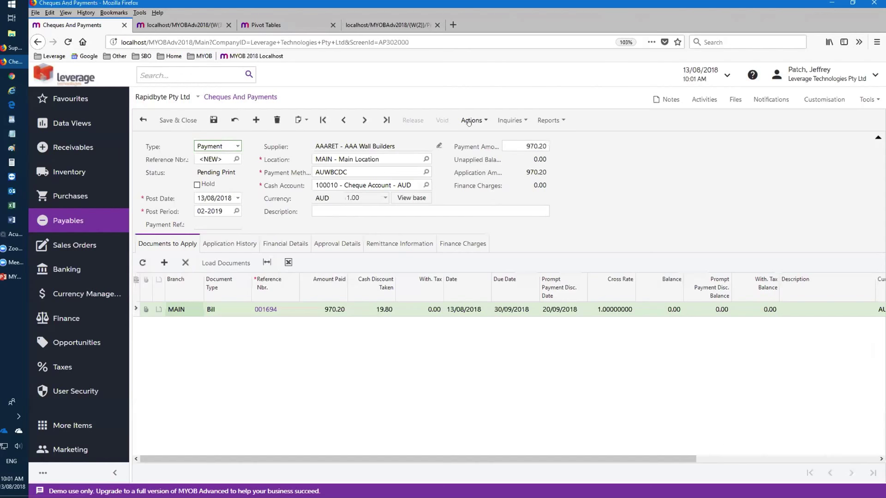
- Release payment 000538 of 970.20 with cheque printing turned off
click(461, 246)
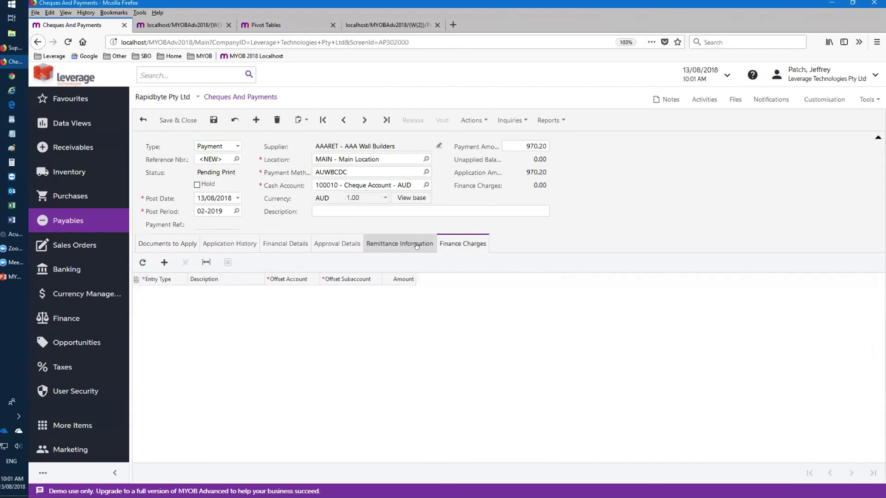
click(416, 246)
click(364, 280)
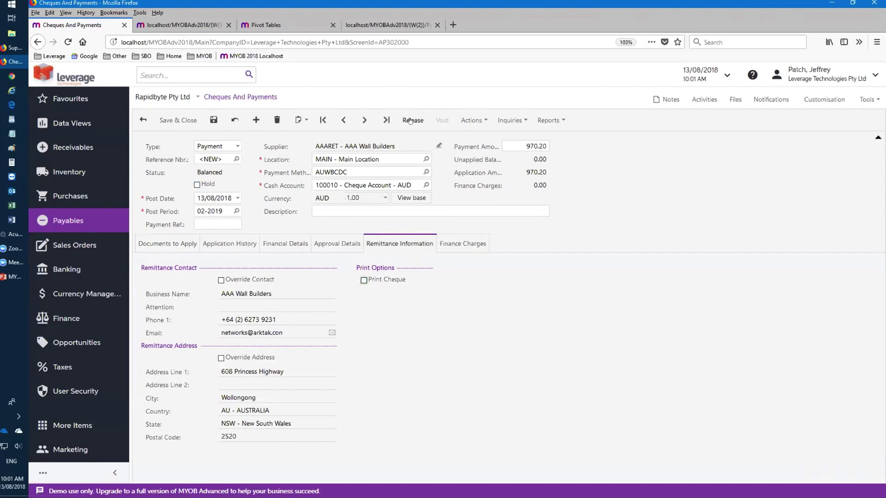
click(410, 120)
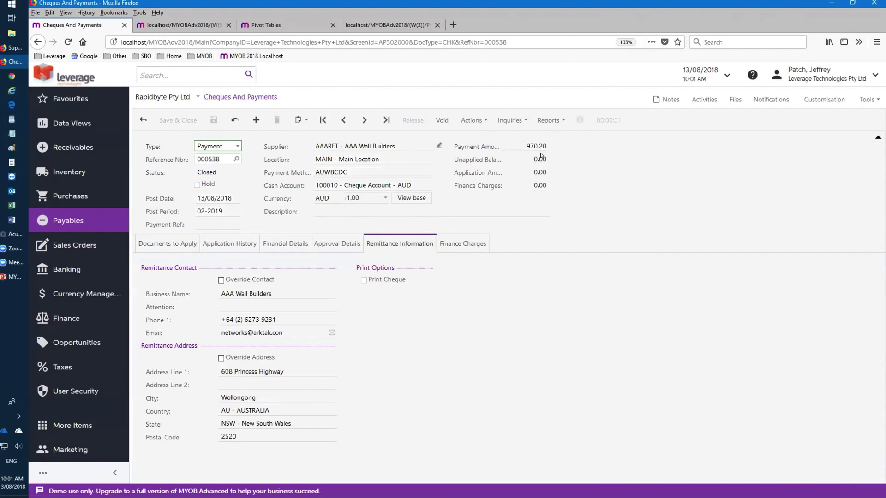
- Check the payment's application to bill 001694, then return to Bills and Adjustments
click(168, 244)
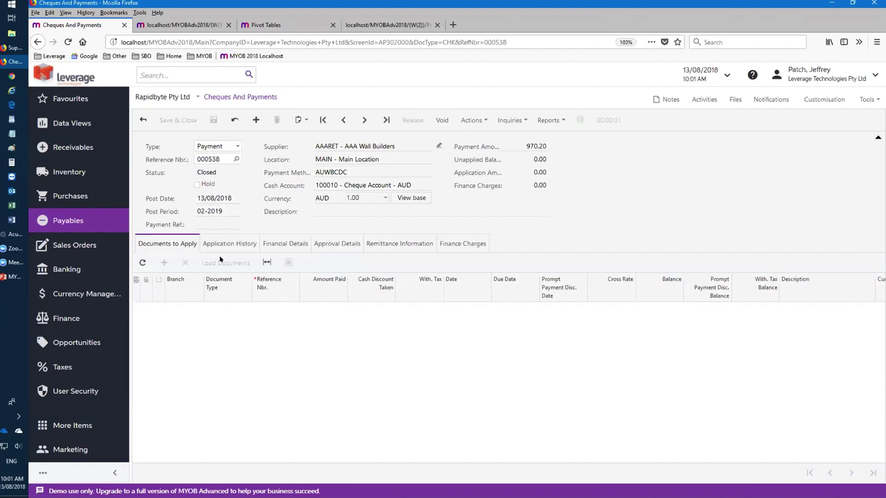
click(231, 244)
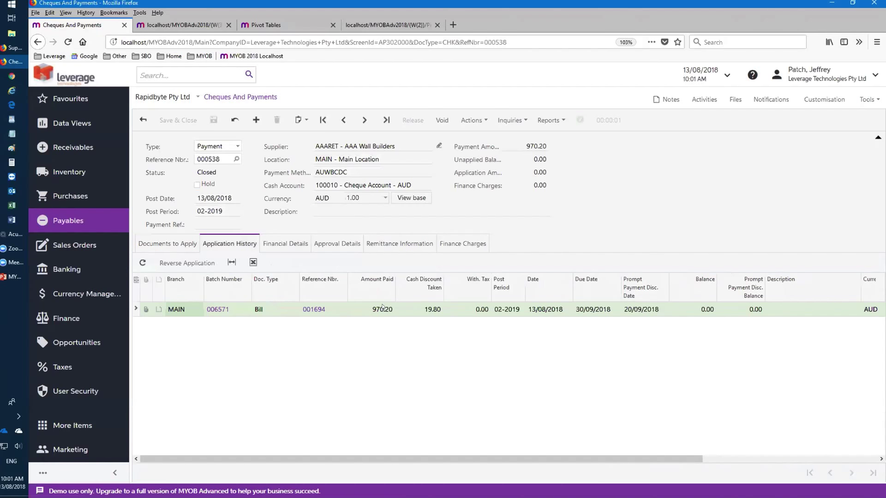
click(79, 223)
click(220, 122)
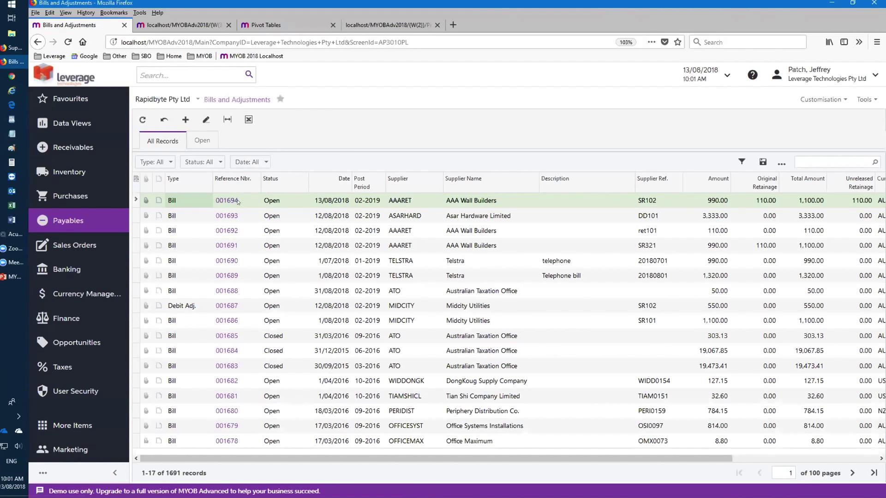
- Release 100% of bill 001694's retainage into a new 110.00 retainage bill
click(228, 201)
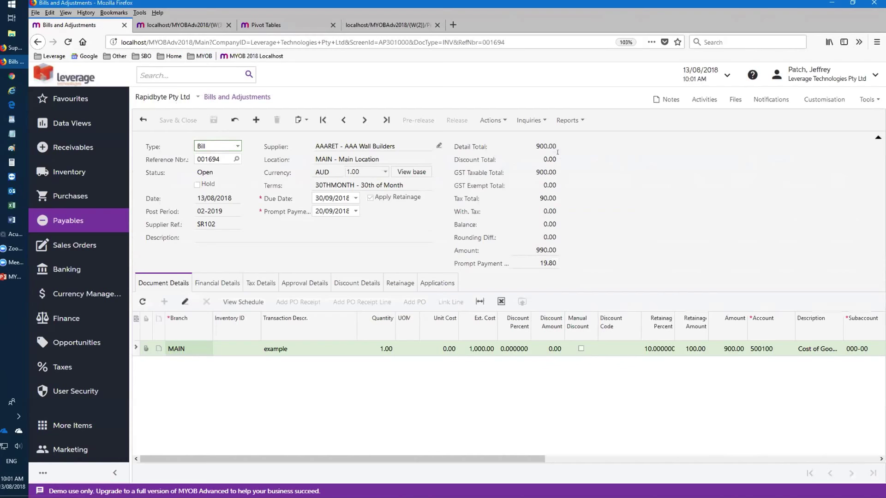
click(491, 121)
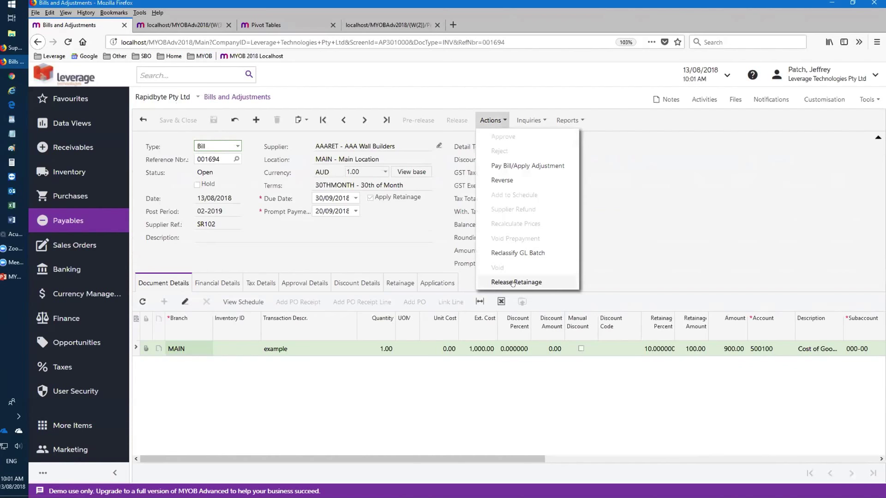
click(513, 282)
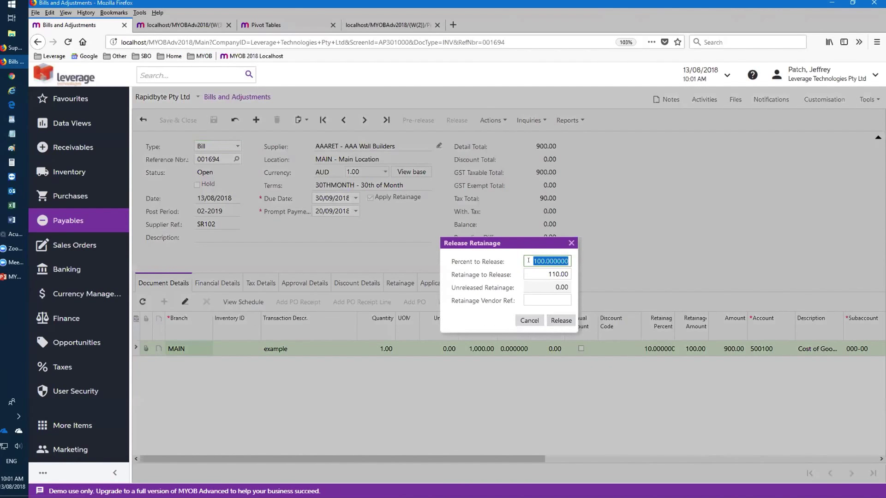
click(555, 322)
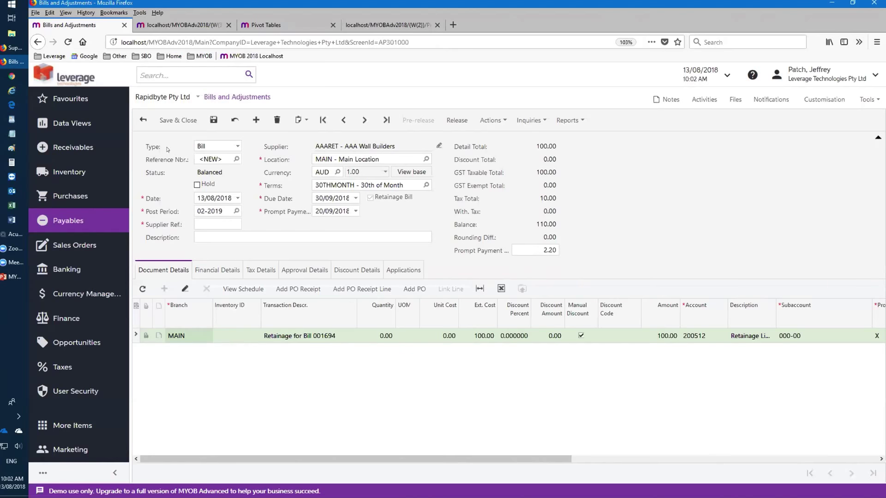
click(80, 223)
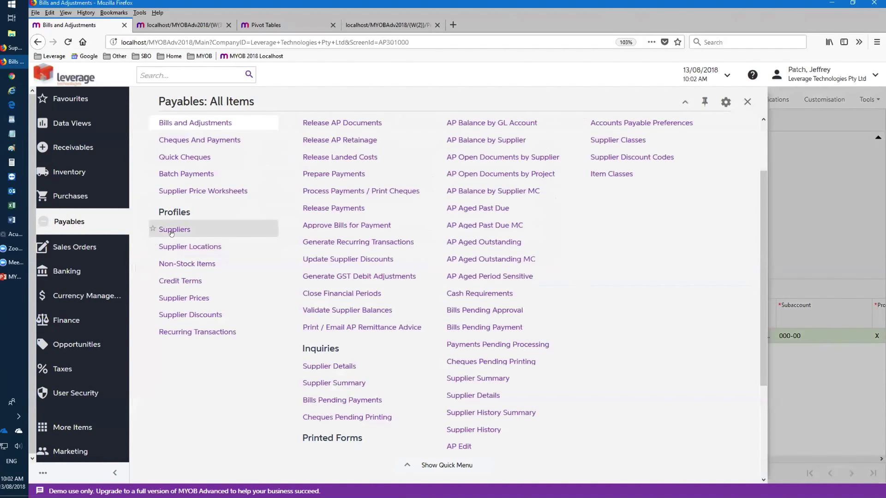
- Leave the unsaved retainage bill and open supplier ARKTAK
click(174, 228)
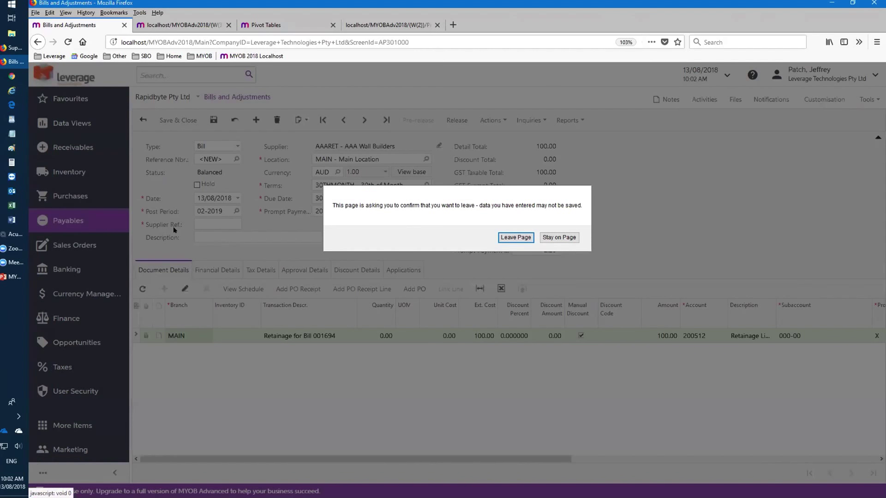
click(515, 237)
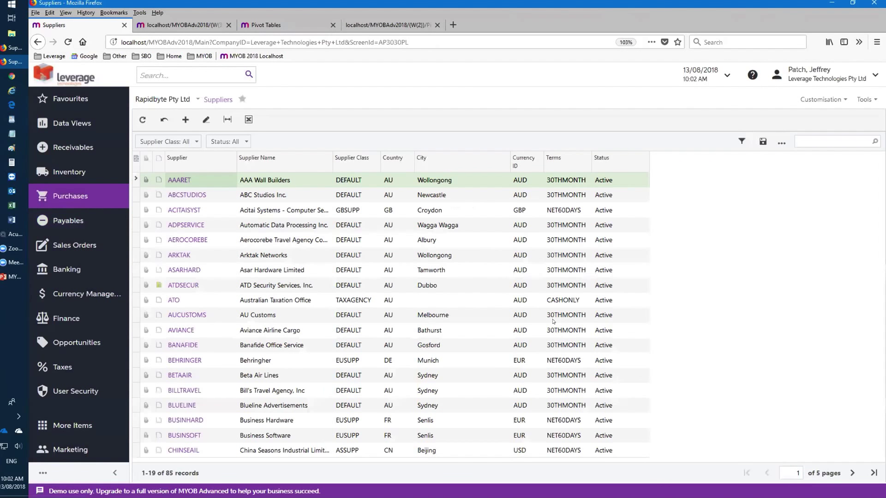
click(183, 253)
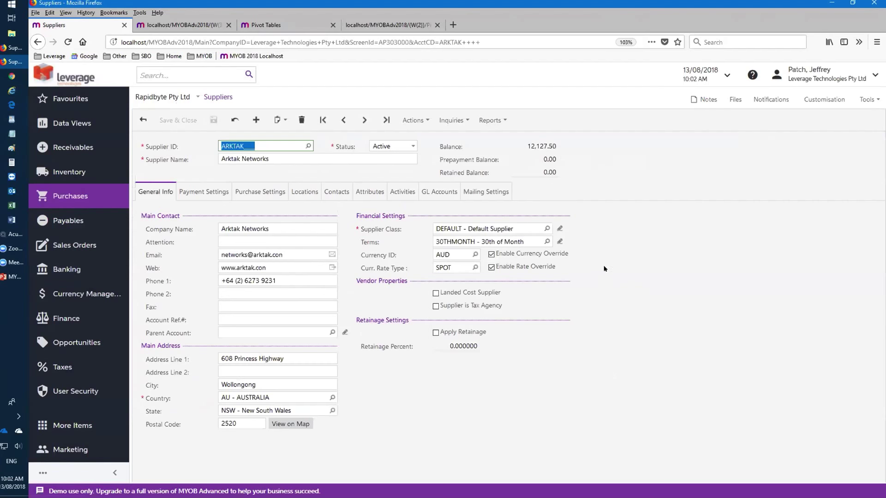
- Show ARKTAK's payment settings with ASARHARD as Pay-to Supplier
click(252, 193)
click(208, 197)
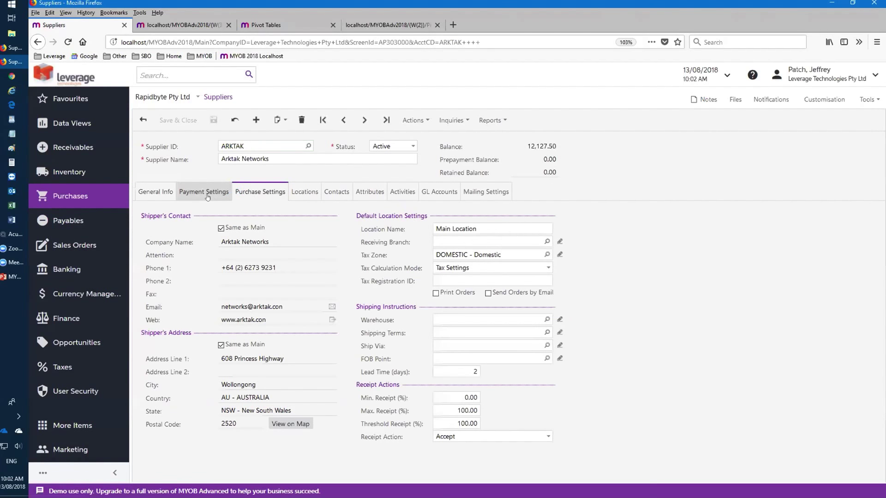
click(474, 280)
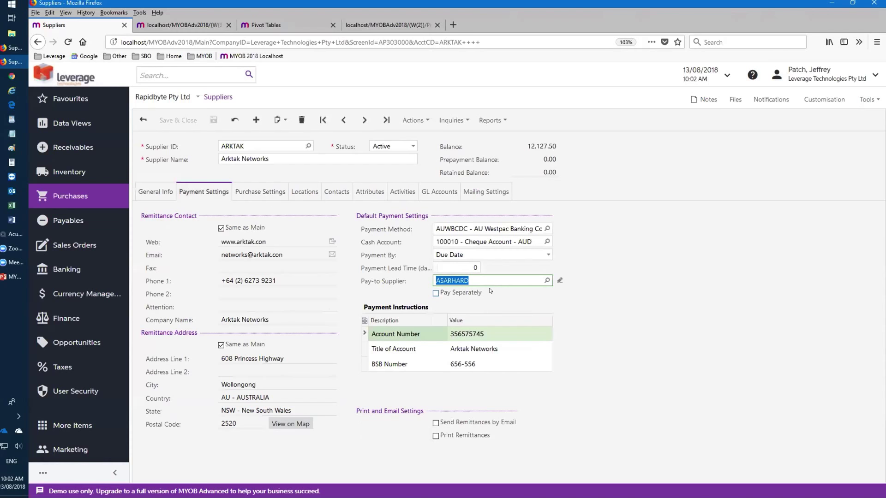
click(476, 278)
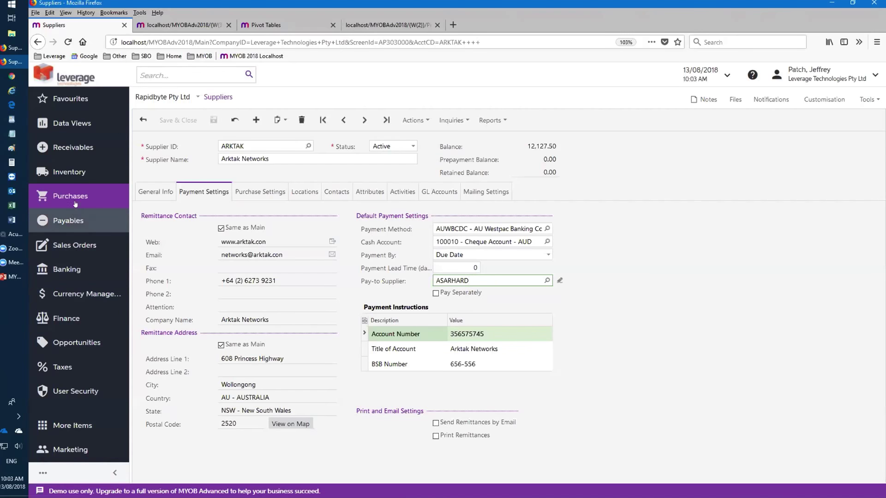
click(66, 150)
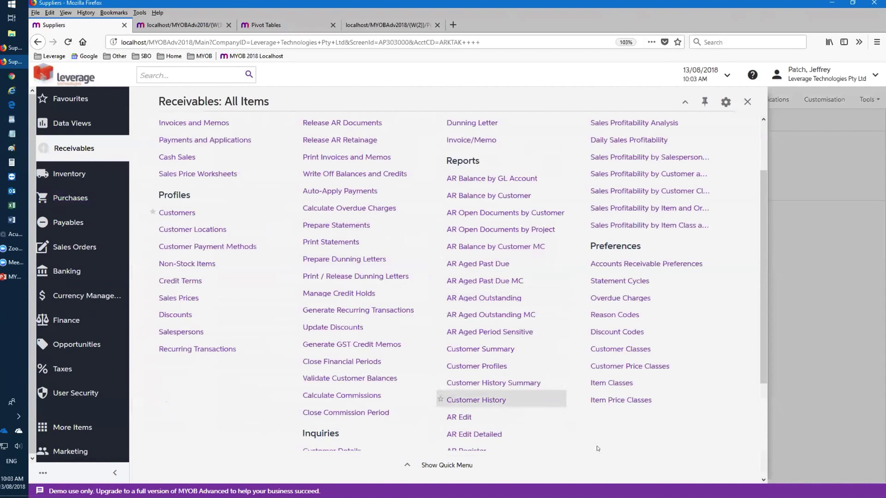
- Open statement cycle EOTM and check its schedule type, financial-period aging and Due Date aging basis
click(624, 279)
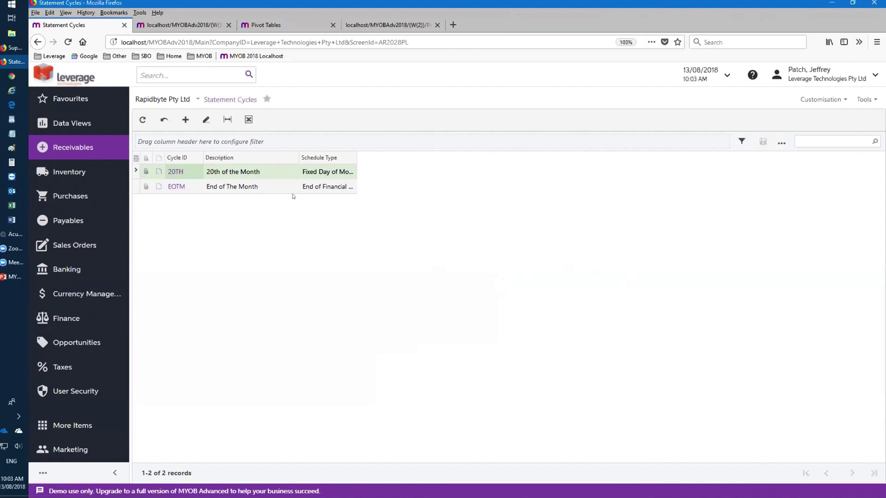
click(176, 186)
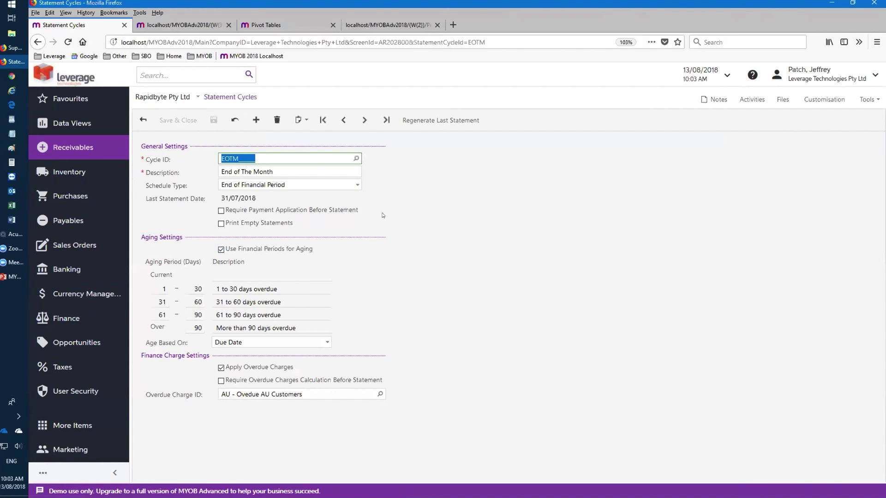
click(355, 185)
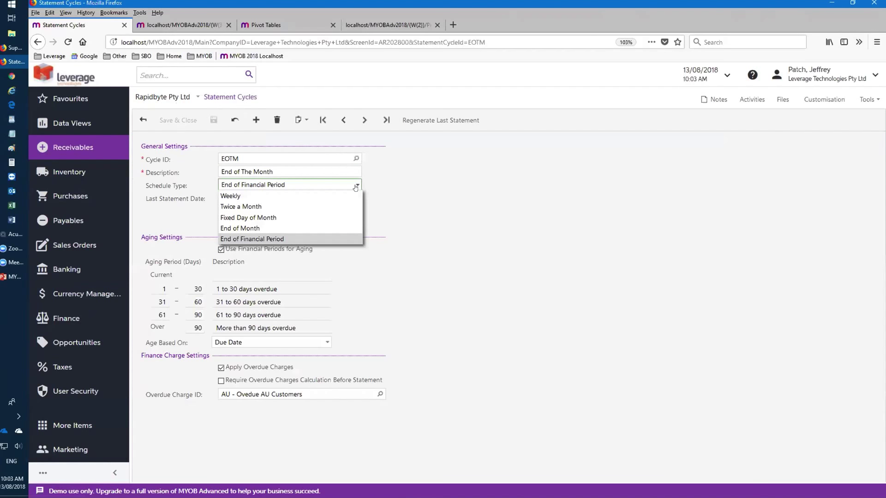
click(392, 197)
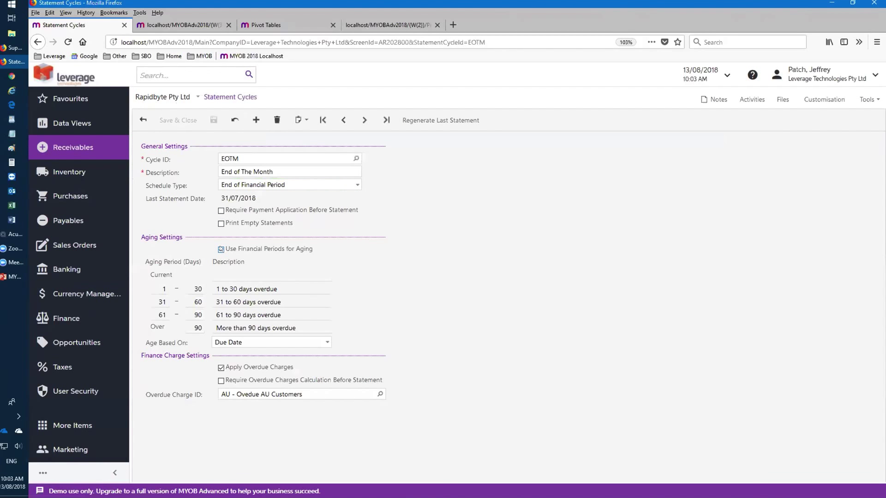
click(221, 250)
click(220, 250)
click(326, 343)
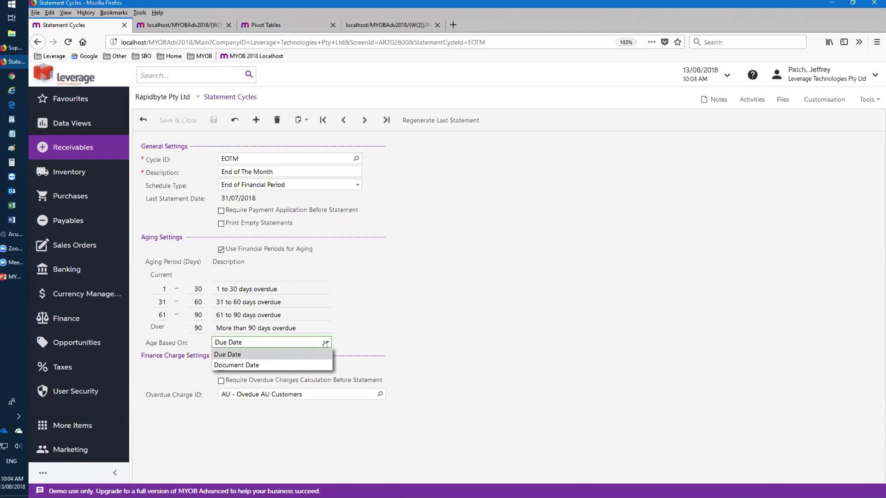
click(364, 337)
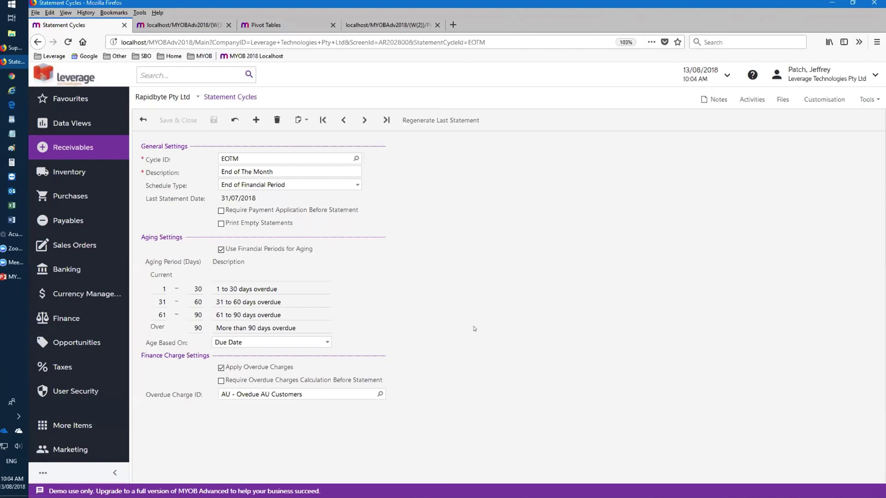
click(75, 148)
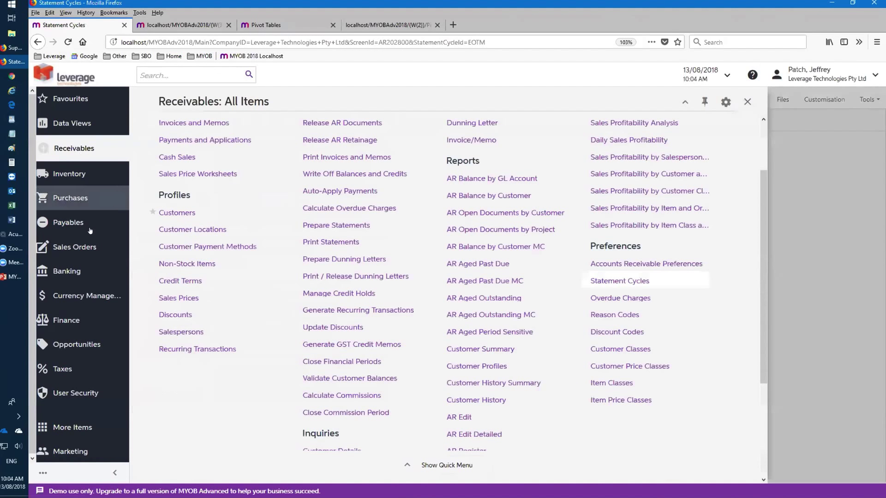
- Generate an on-demand statement dated 13/08/2018 for customer ABARTENDE
click(169, 214)
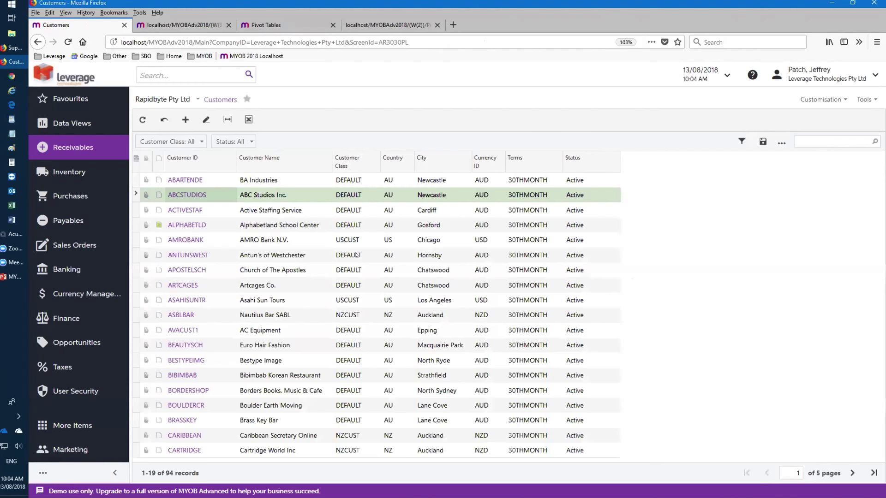
click(180, 180)
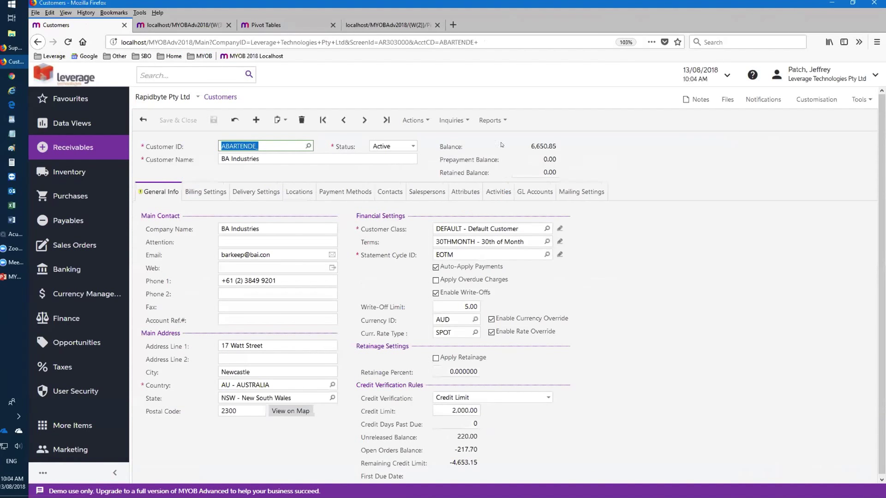
click(421, 121)
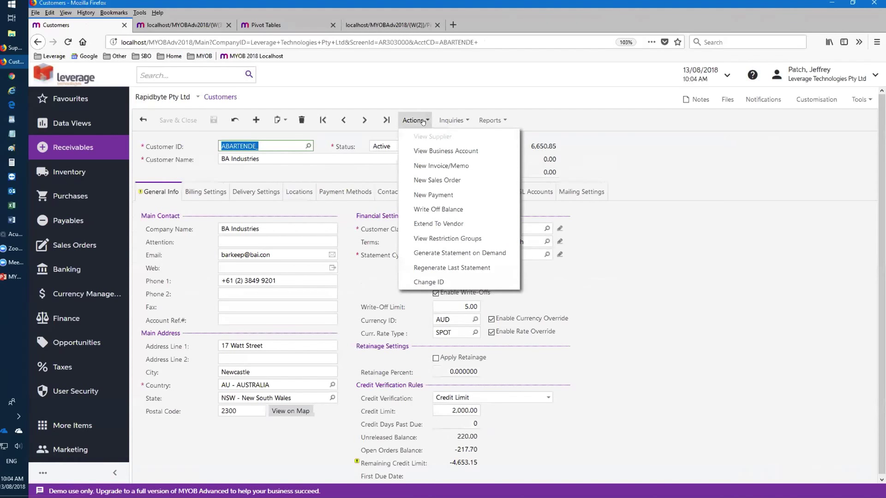
click(461, 253)
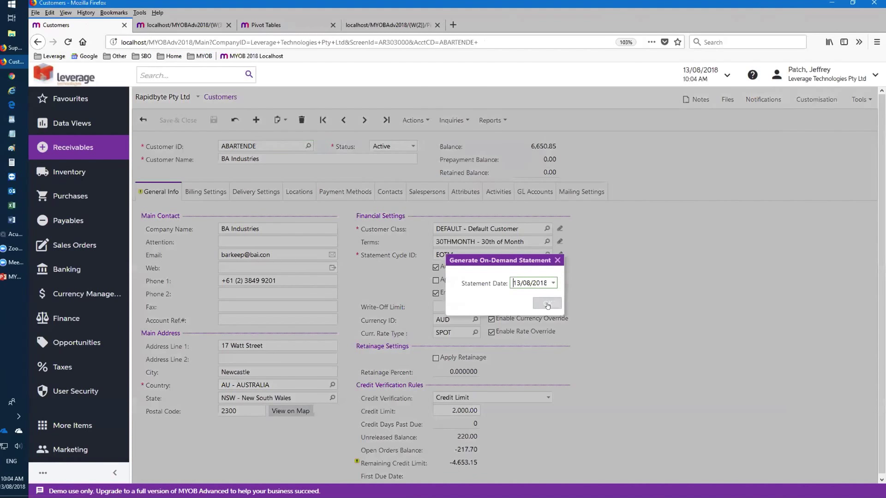
click(545, 302)
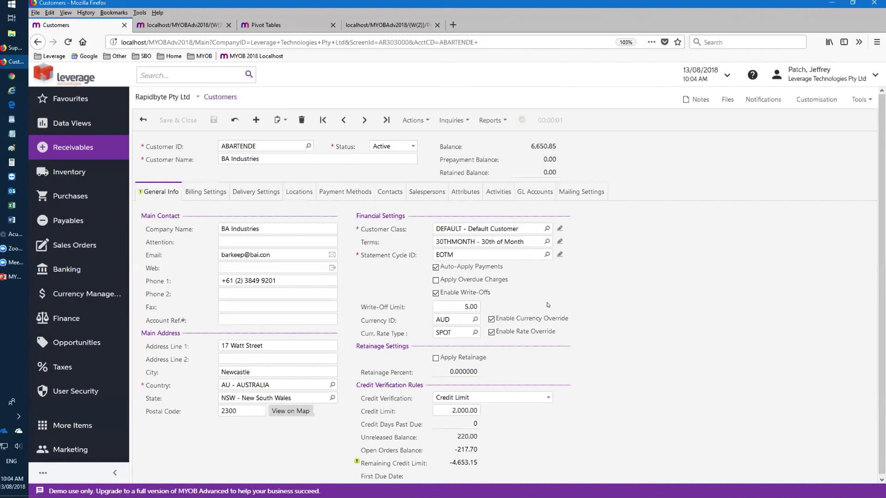
- Note the EOTM statement cycle and open the customer's statement history
click(468, 255)
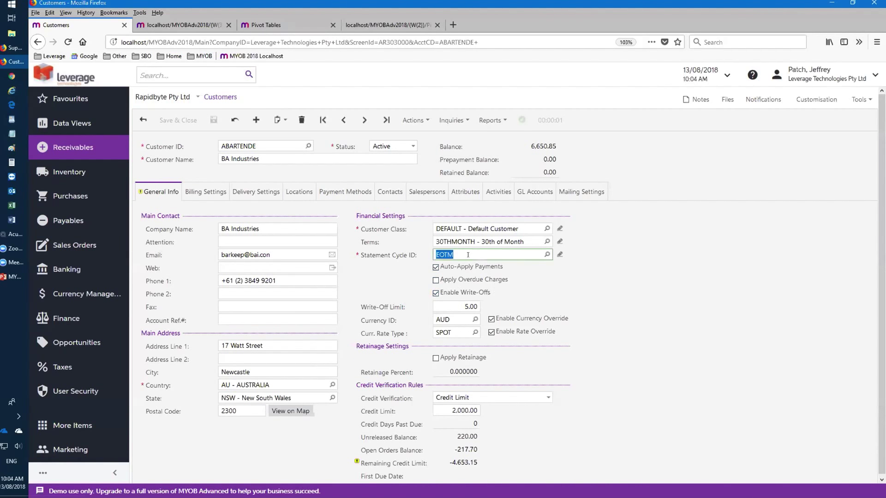
click(427, 120)
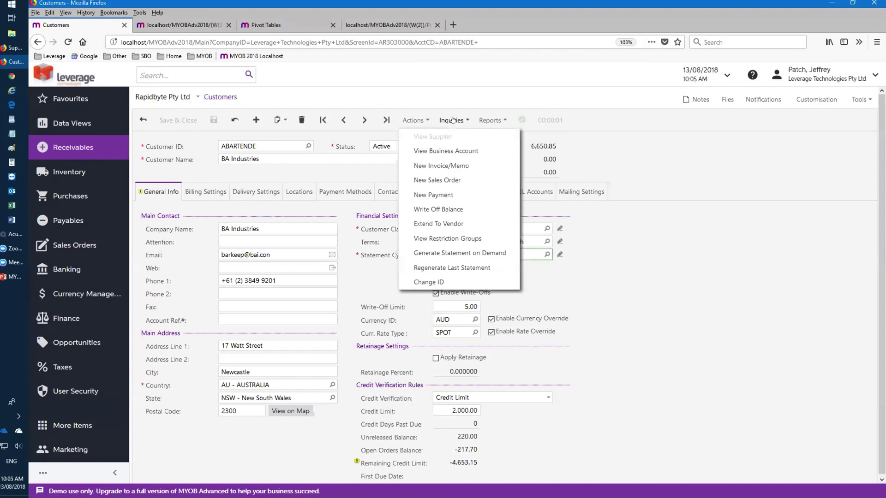
click(465, 121)
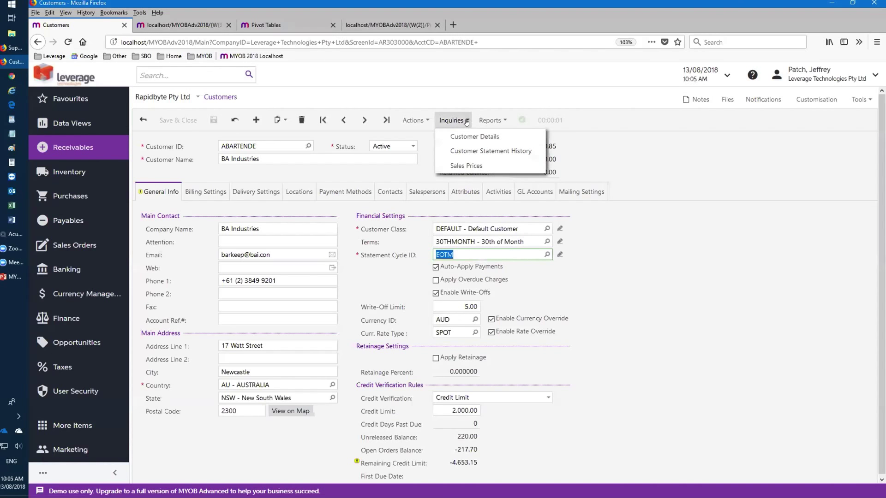
click(467, 151)
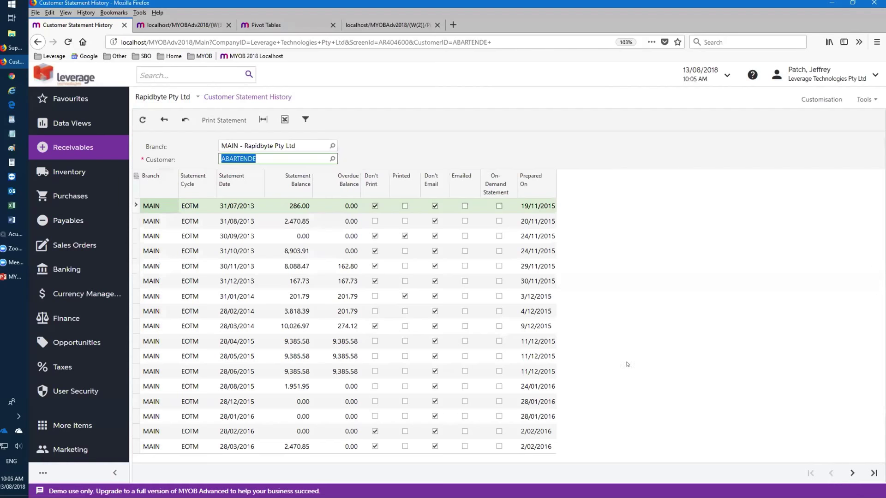
- Sort BA Industries' statements by date descending, select the 13/08/2018 statement, and open Payables
click(257, 175)
click(267, 224)
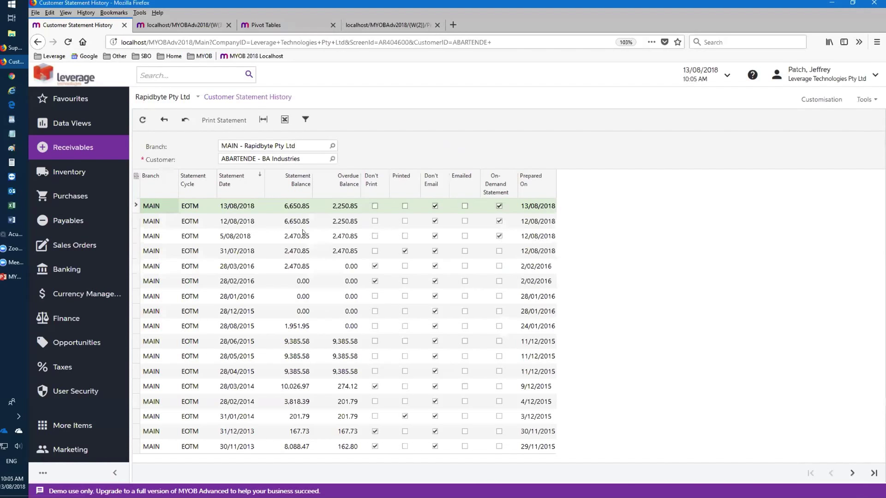
click(318, 238)
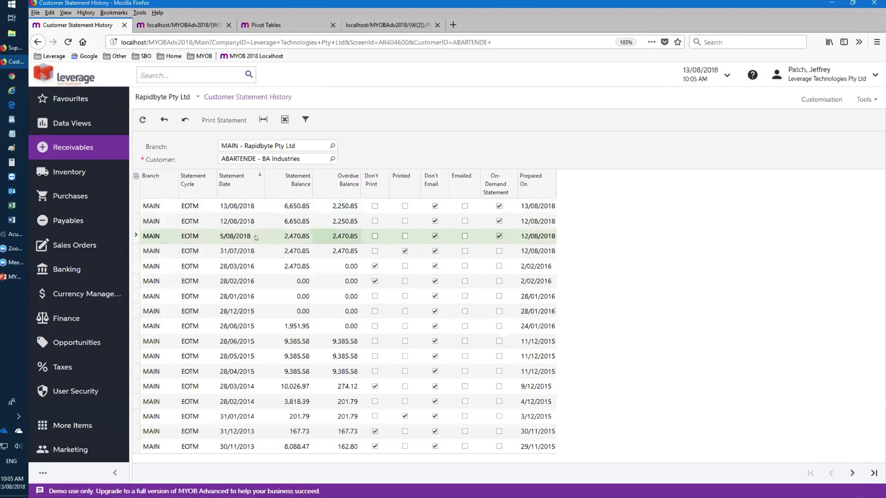
click(255, 237)
click(262, 221)
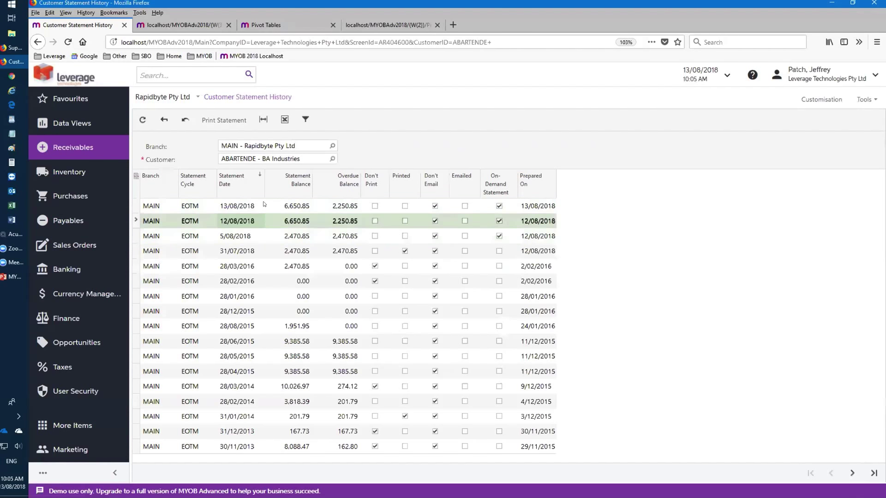
click(263, 206)
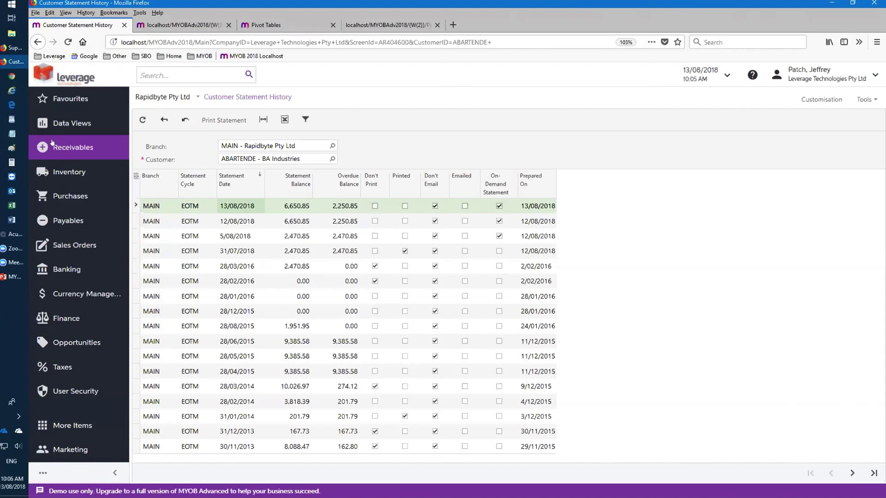
click(59, 222)
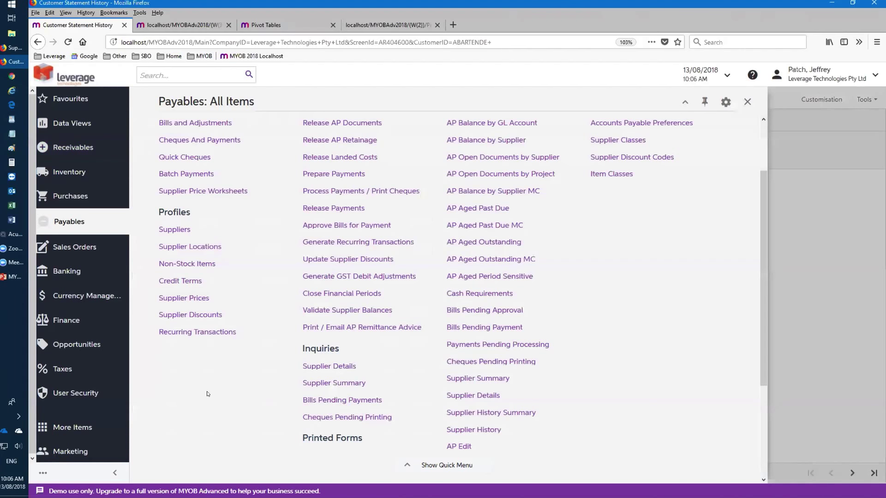
- Open Approve Bills for Payment, listing 13/08/2018 bills totalling 300,901.91
scroll(237, 360, up, 3)
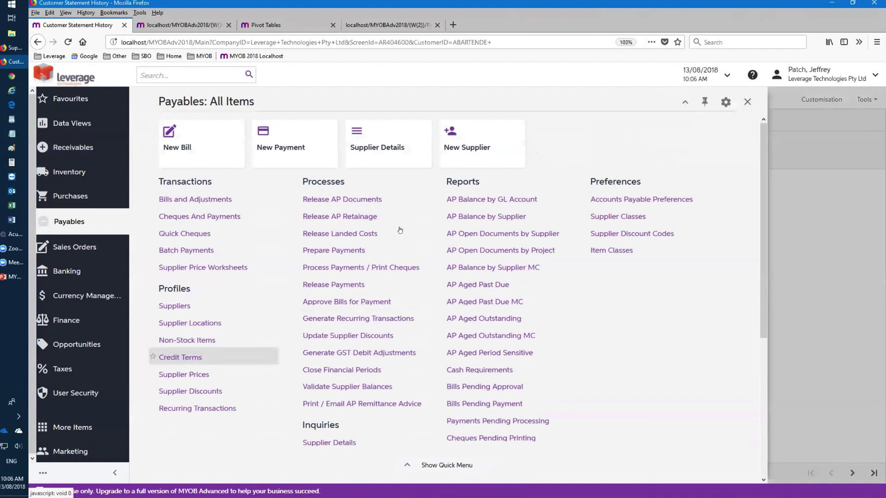
click(358, 301)
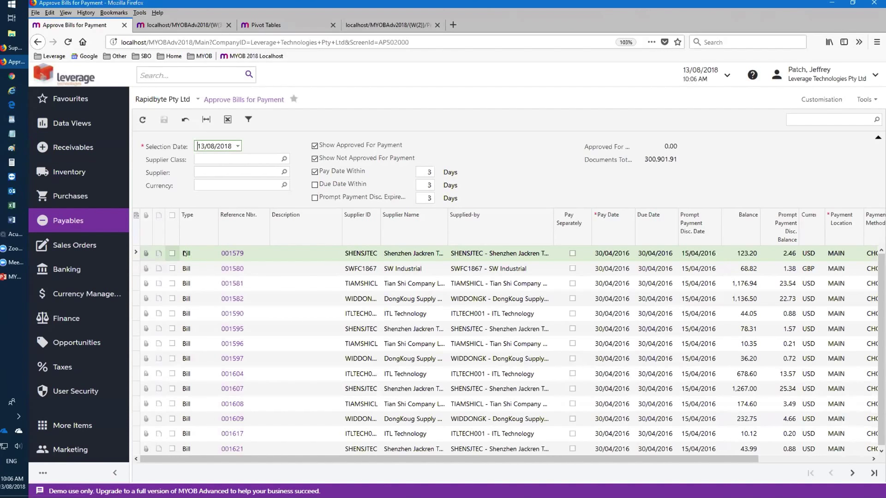
- Open the Receivables: All Items menu from the left sidebar
click(74, 149)
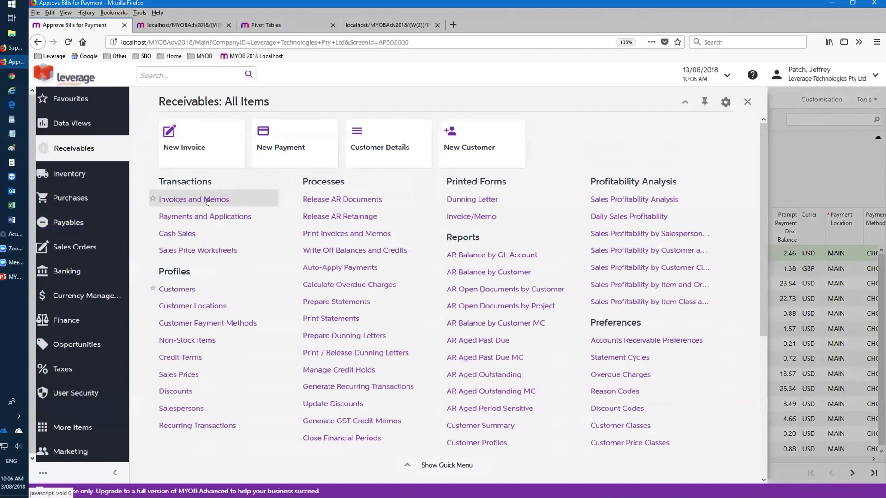
- Go from Invoices and Memos to Payments and Applications and add a new payment record
click(201, 199)
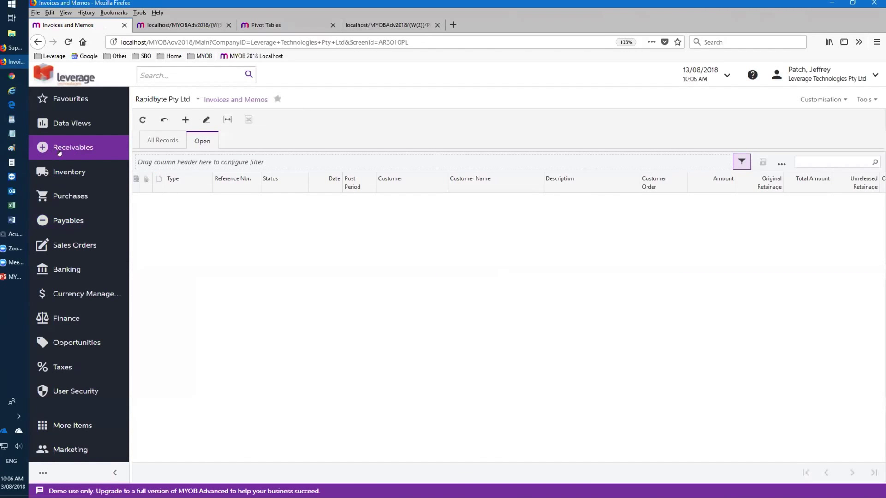
click(54, 149)
click(161, 217)
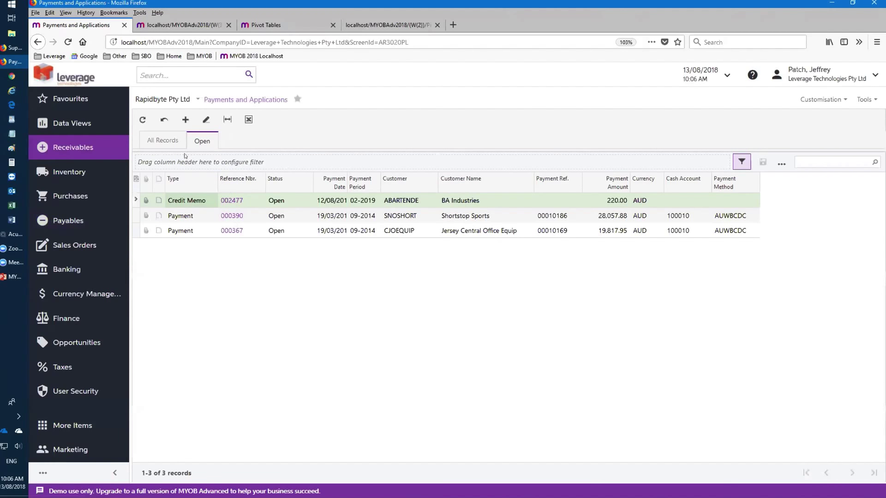
click(185, 120)
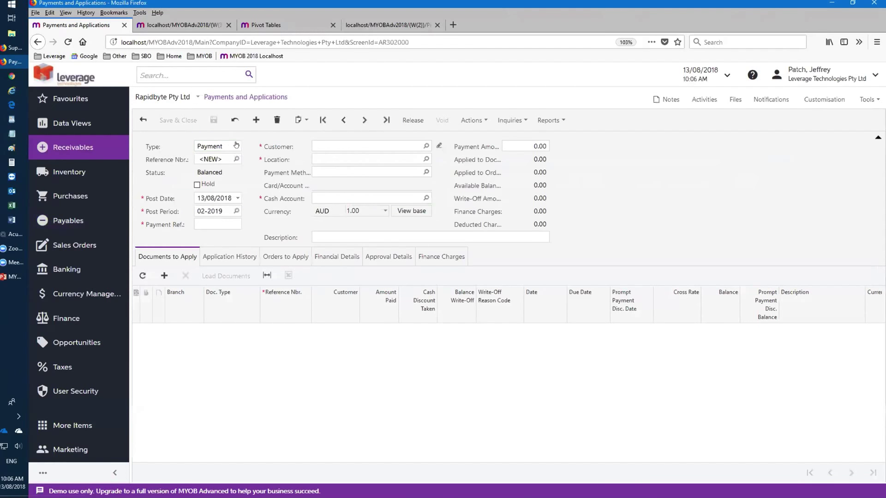
- Make the document a Customer Refund for ABARTENDE - BA Industries with amount 100.00
click(234, 145)
click(244, 189)
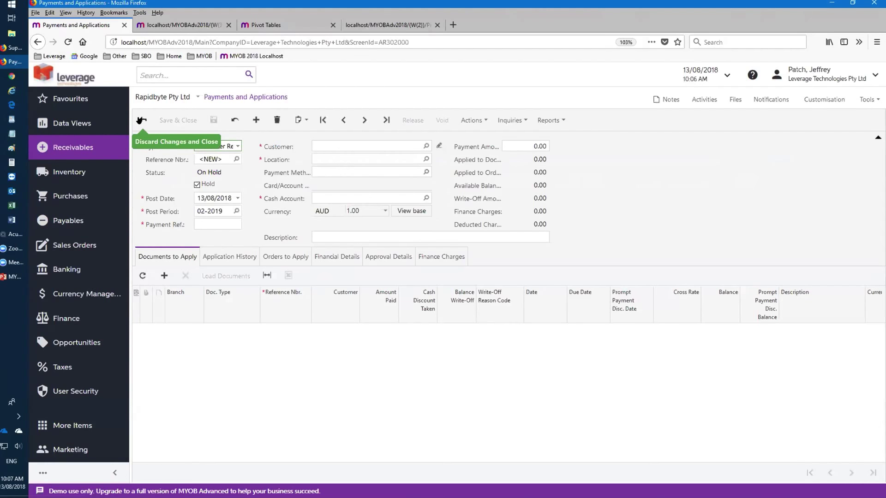
click(349, 144)
text(abar)
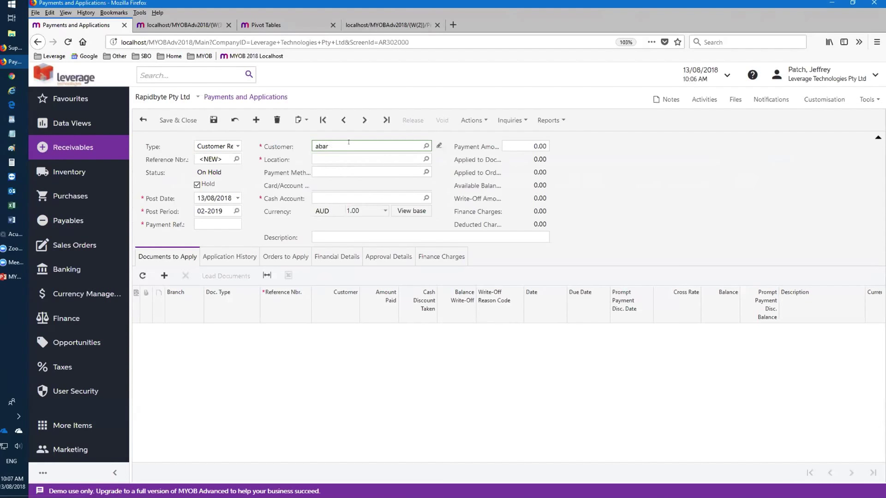
text(t)
click(360, 159)
click(513, 146)
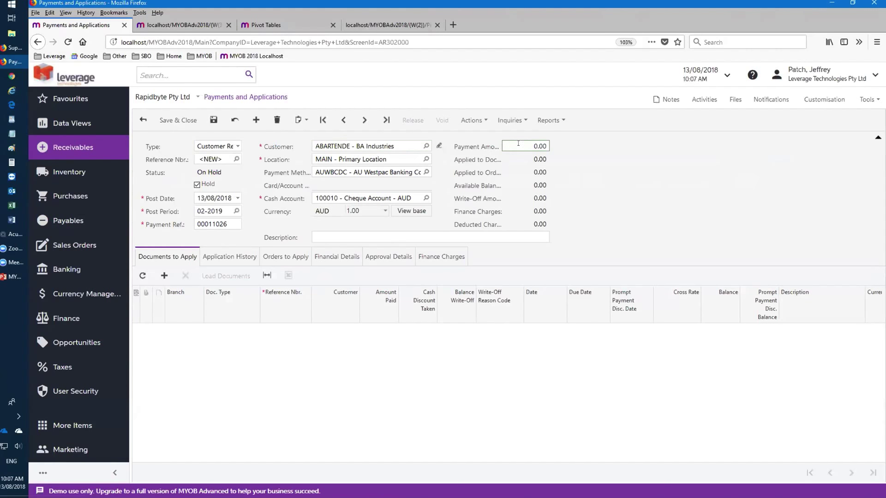
text(100)
key(BackSpace)
key(Tab)
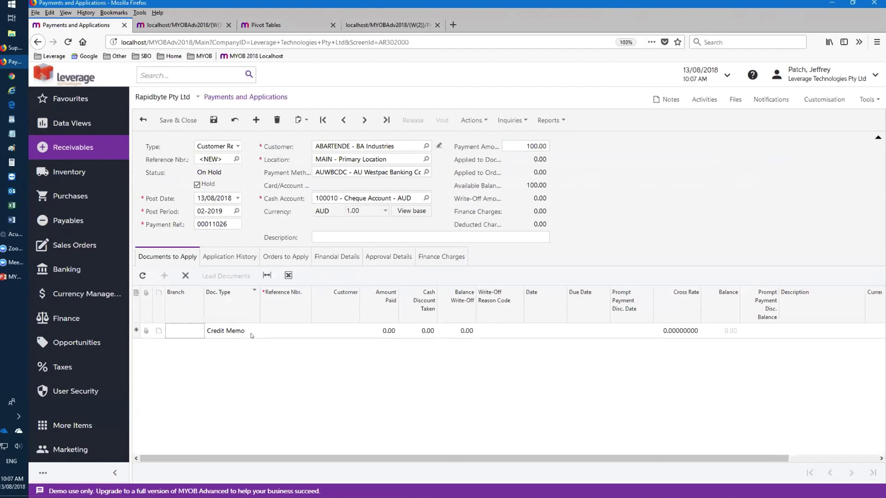
- Check the line's credit memo lookup, find it empty, and discard the unsaved refund
click(274, 336)
click(315, 331)
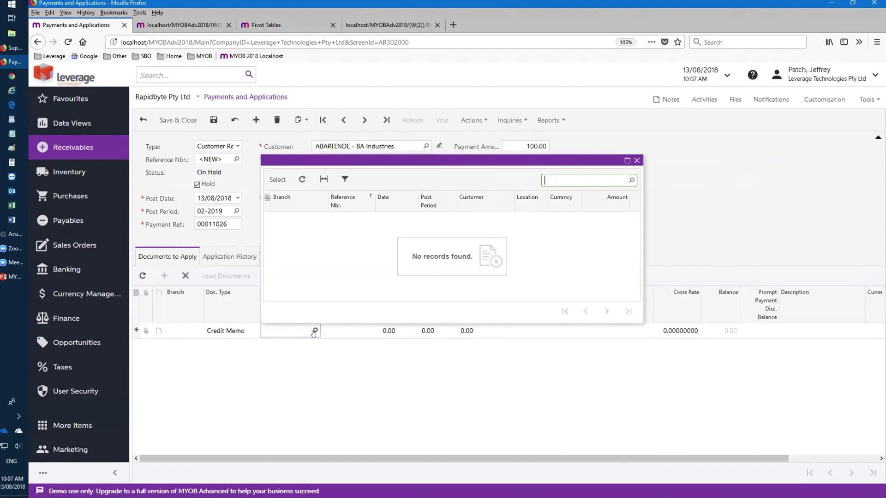
click(637, 160)
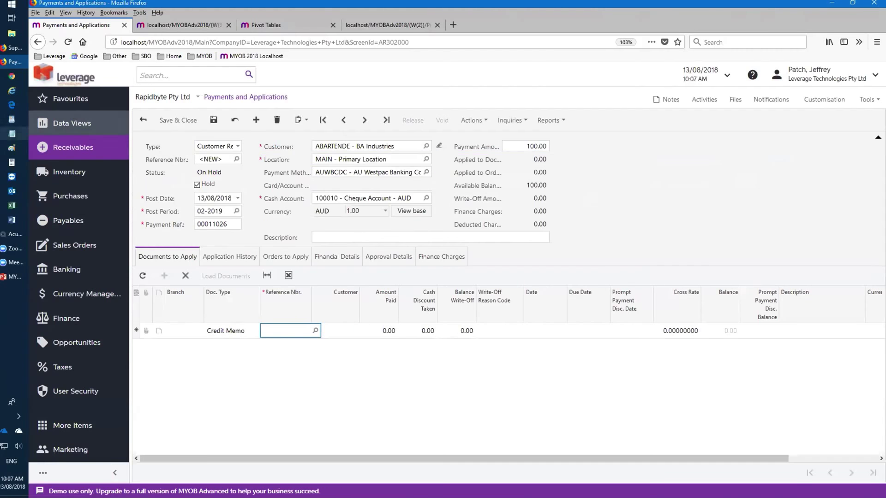
click(143, 120)
click(447, 237)
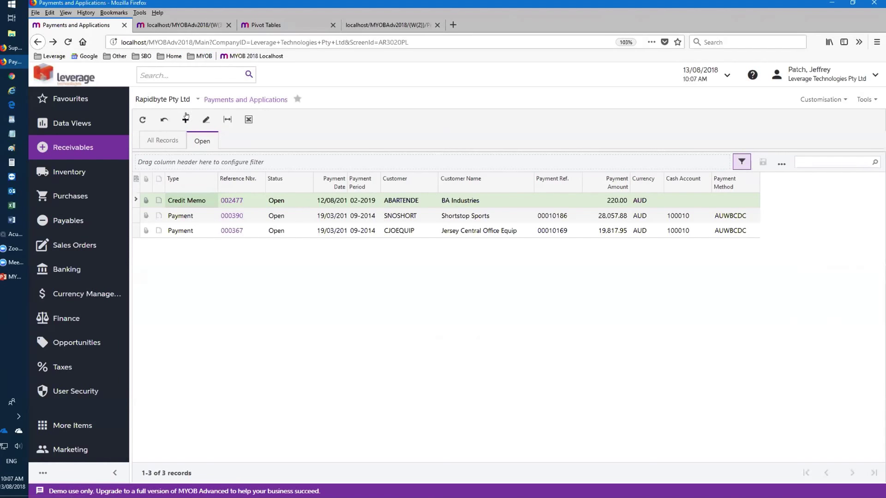
- Start a new 200.00 payment for BA Industries, then reset it as a Customer Refund
click(185, 119)
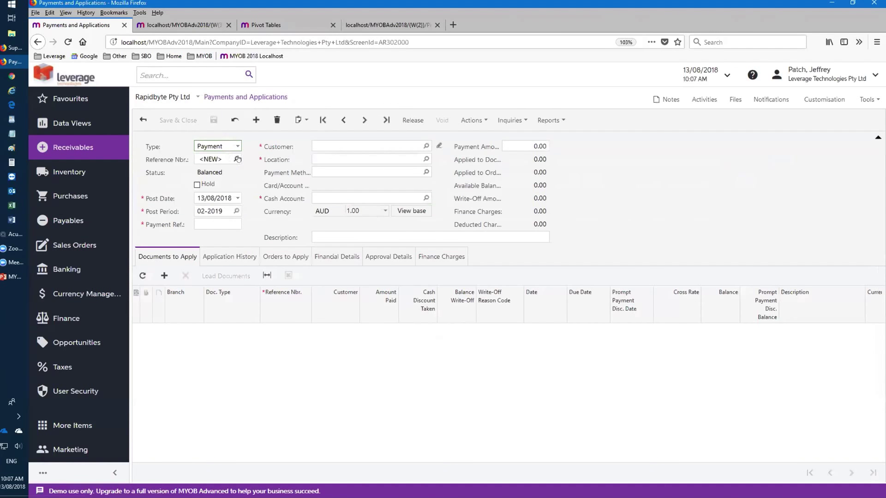
click(341, 148)
text(a)
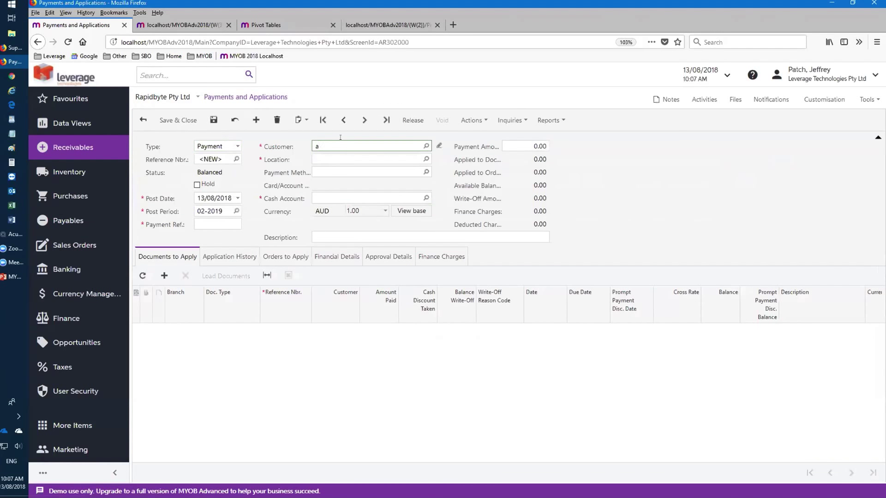
text(bart)
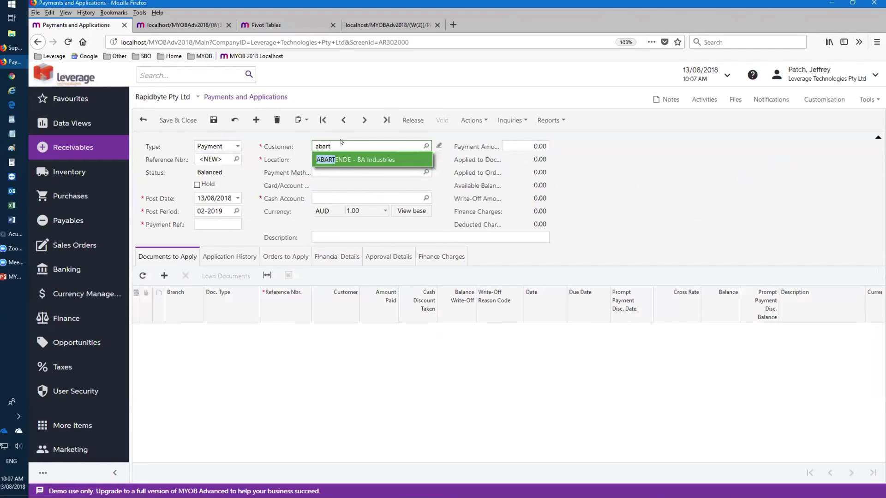
click(366, 159)
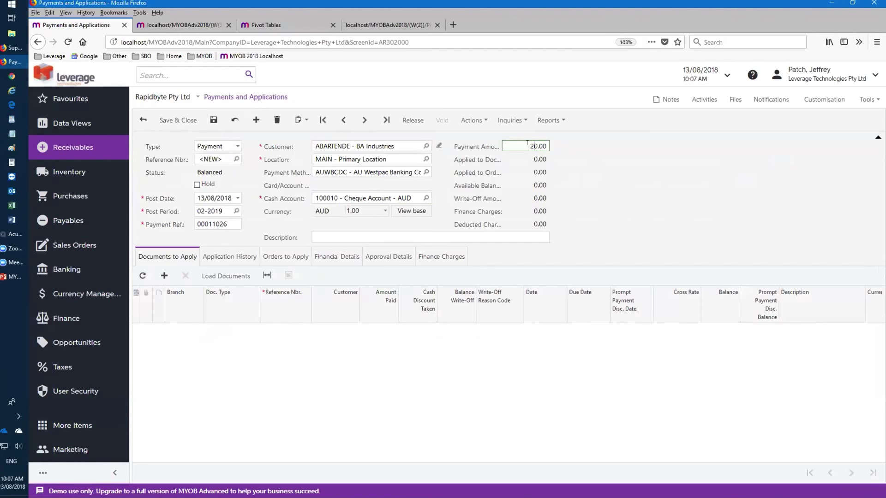
text(0)
click(289, 330)
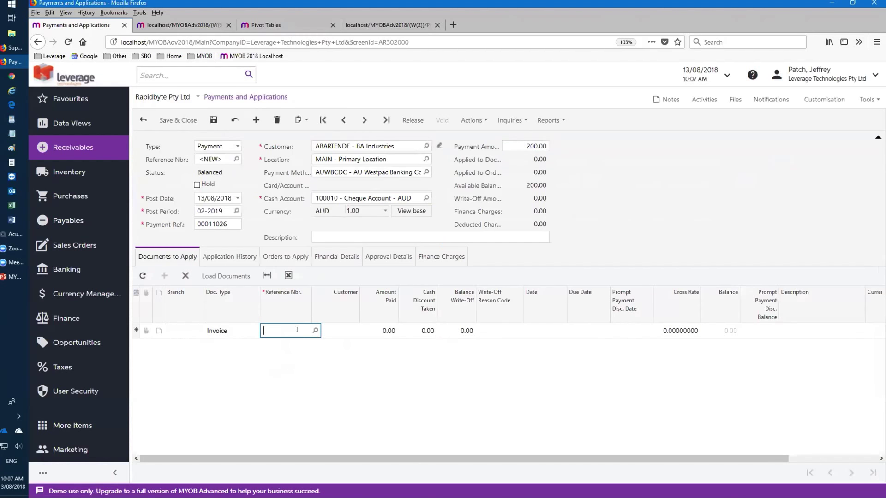
click(256, 330)
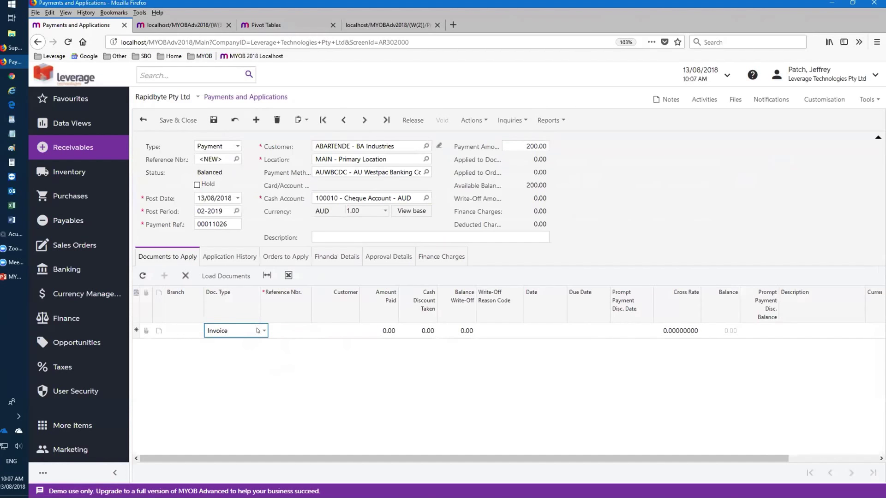
click(229, 146)
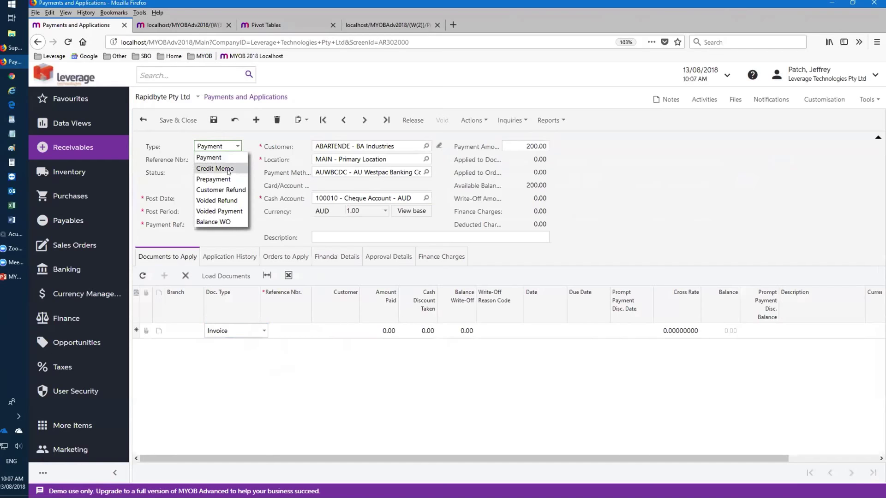
click(231, 193)
click(448, 238)
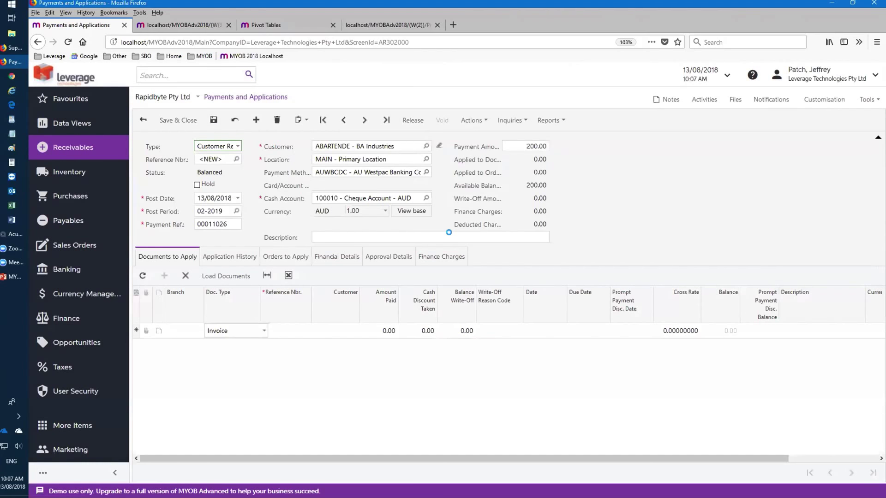
- Re-enter ABARTENDE - BA Industries as the refund customer with a 100.00 amount
click(356, 142)
text(a)
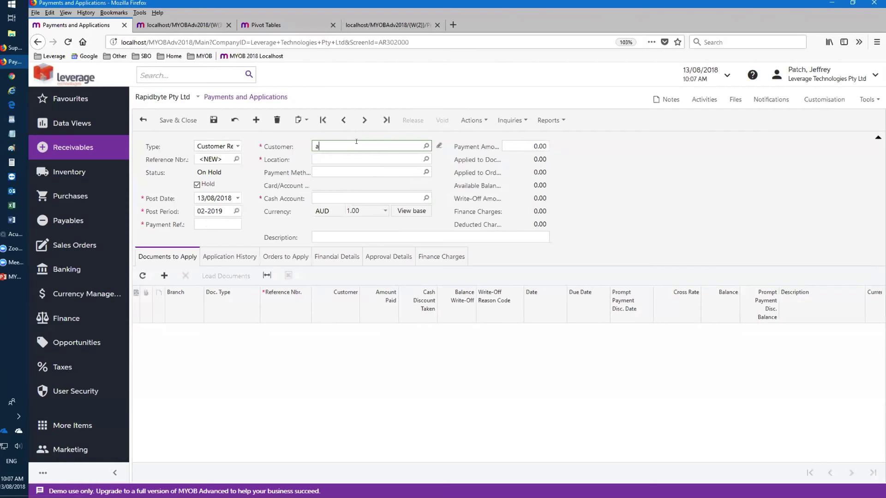
text(bart)
key(Tab)
double_click(356, 142)
text(abart)
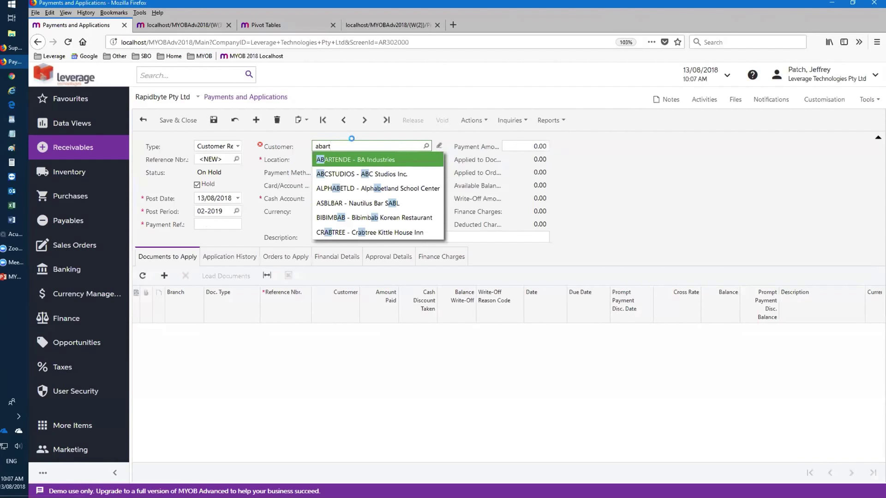
click(389, 162)
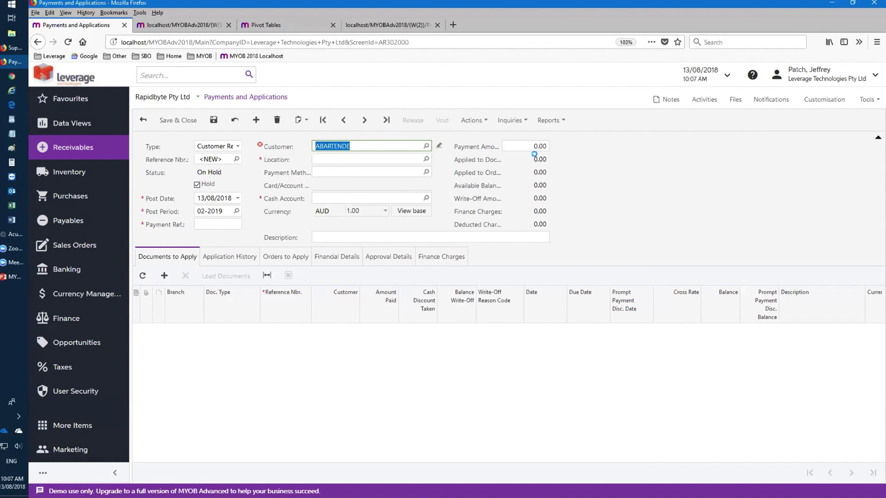
click(528, 141)
text(100)
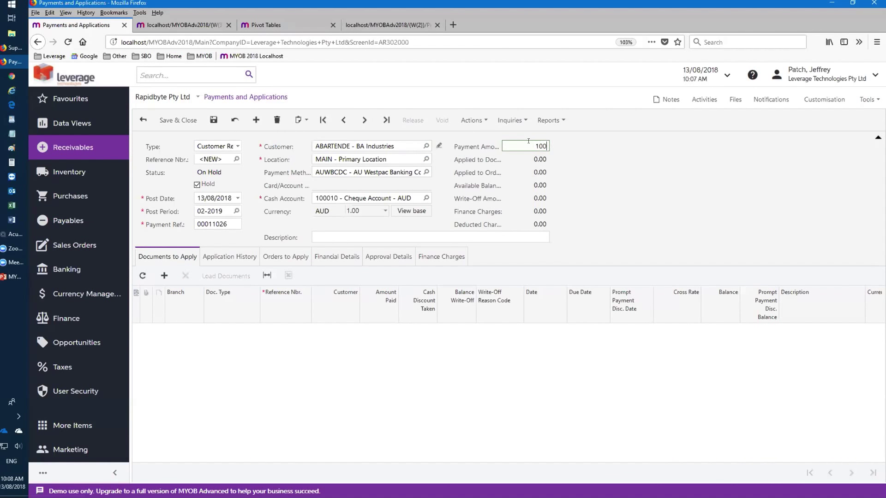
click(266, 342)
- Check the credit memo lookup for the line, find none, and open the Receivables menu
click(273, 331)
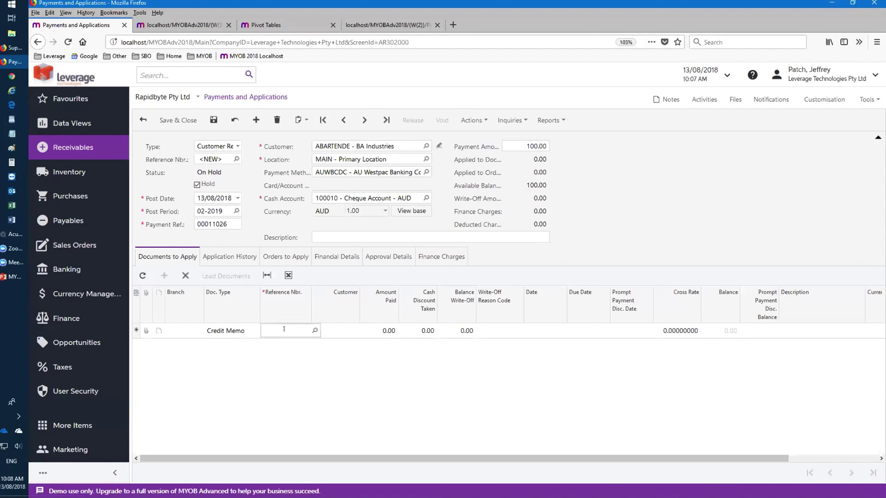
click(315, 331)
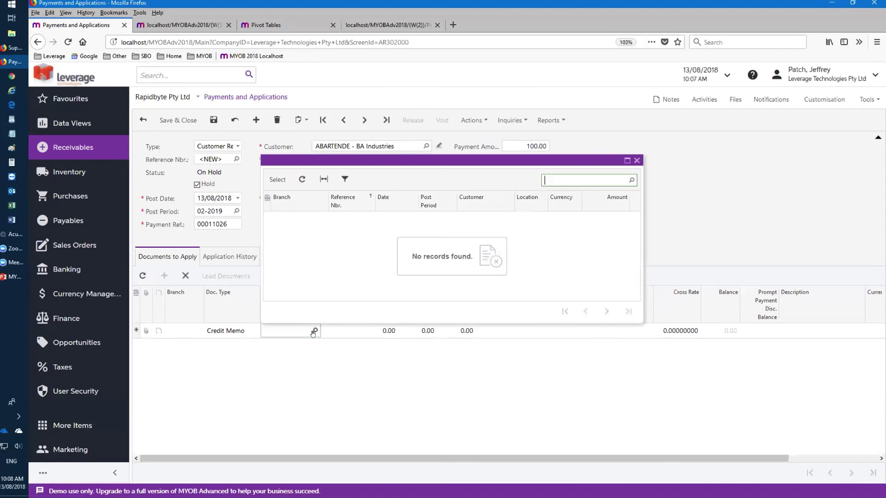
click(636, 160)
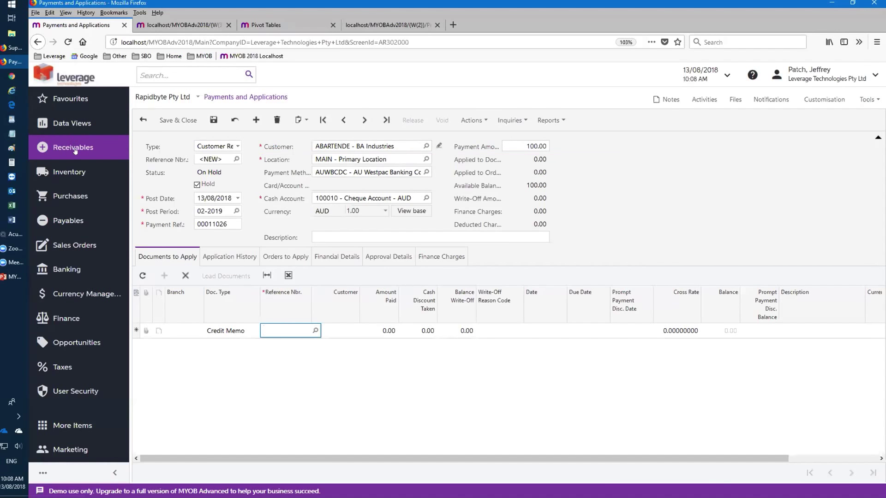
click(91, 149)
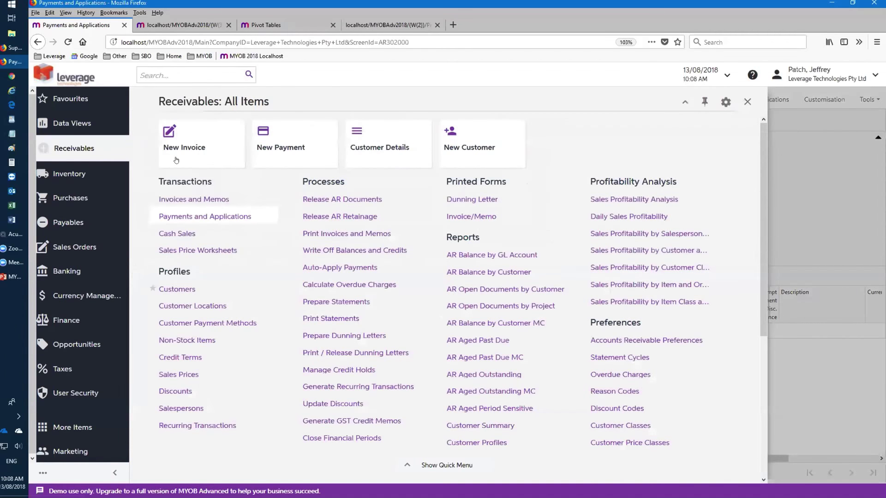
- Start a new invoice, abandoning the unsaved refund, with BA Industries as customer
click(194, 198)
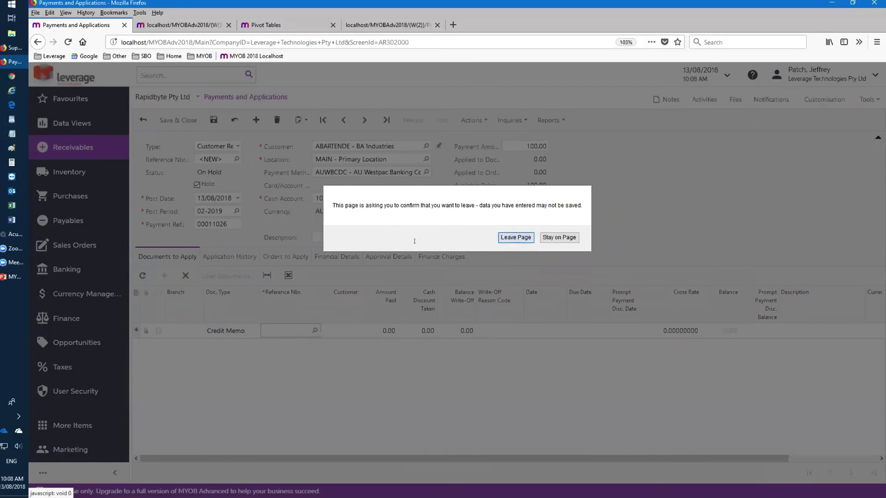
click(516, 237)
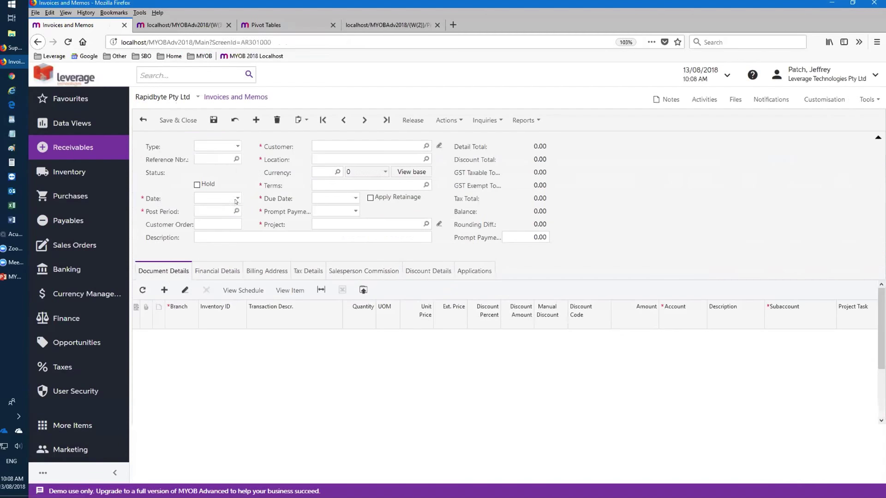
click(332, 144)
text(abart)
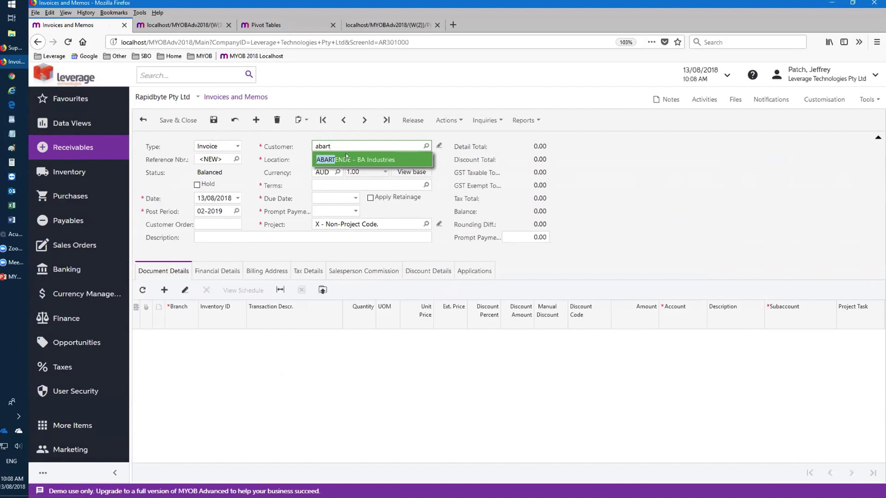
click(346, 157)
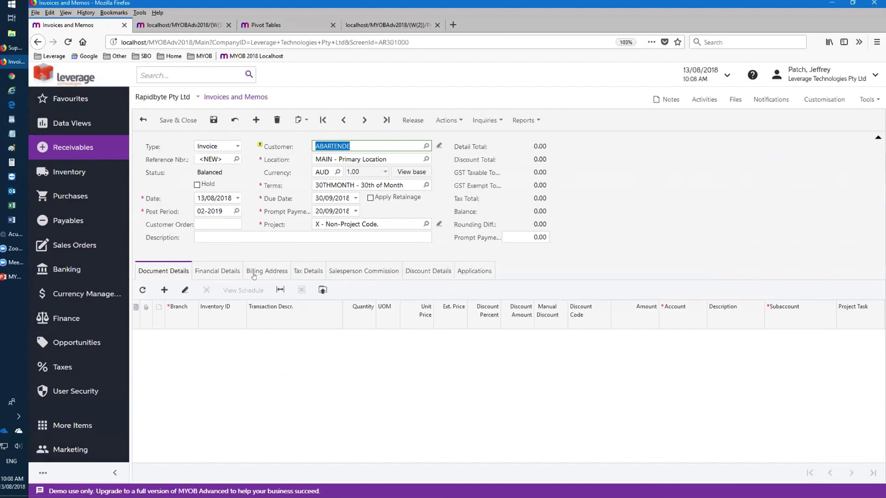
- Add an invoice line described 'example' with extended price 200
click(306, 331)
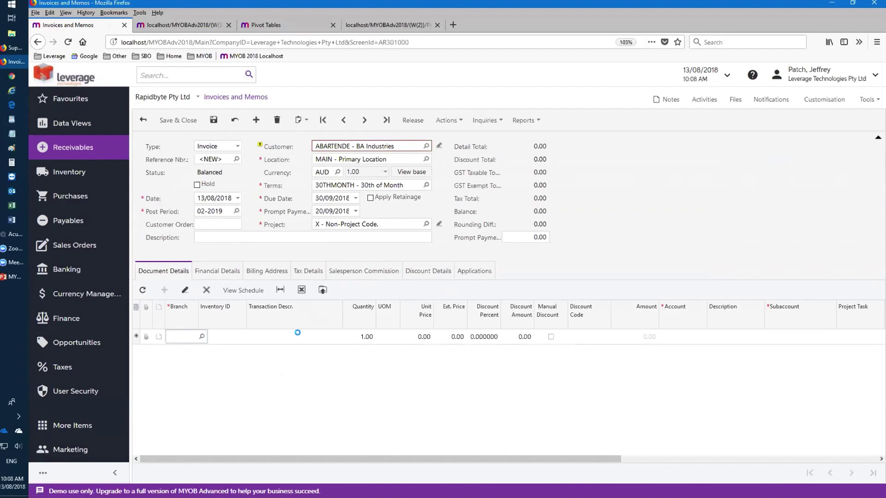
click(301, 340)
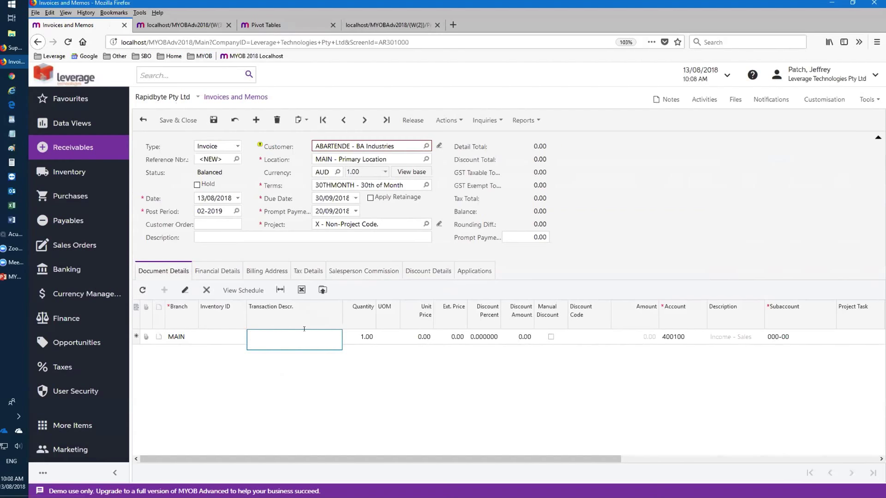
text(example)
key(Tab)
key(Tab)
key(Tab)
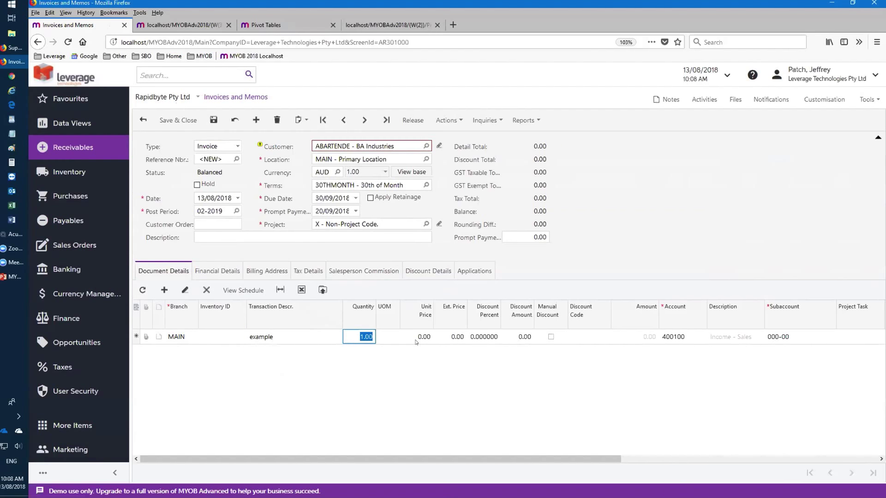
key(Tab)
text(200)
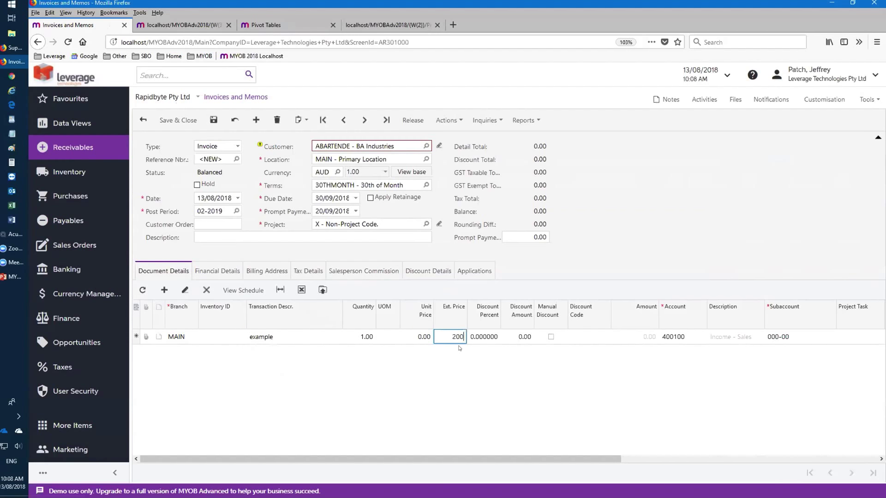
key(Tab)
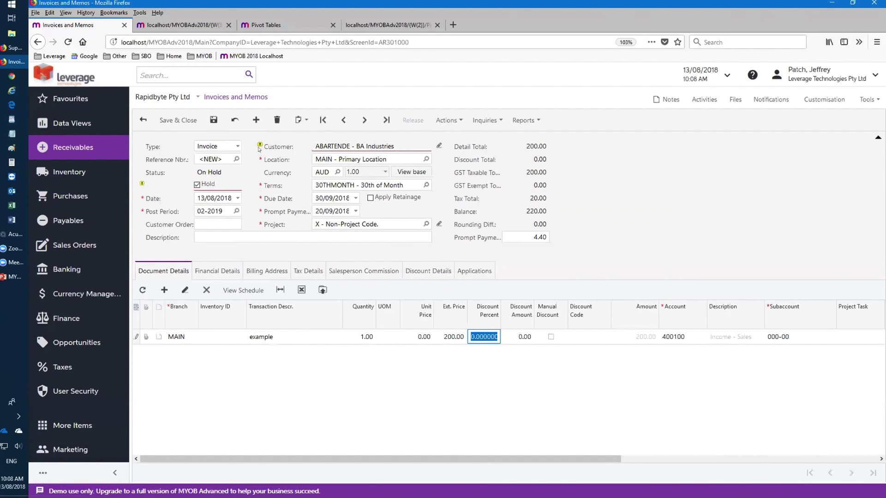
mouse_move(259, 144)
- Set BA Industries' Credit Verification to Disabled, then save the invoice as 002478
click(439, 146)
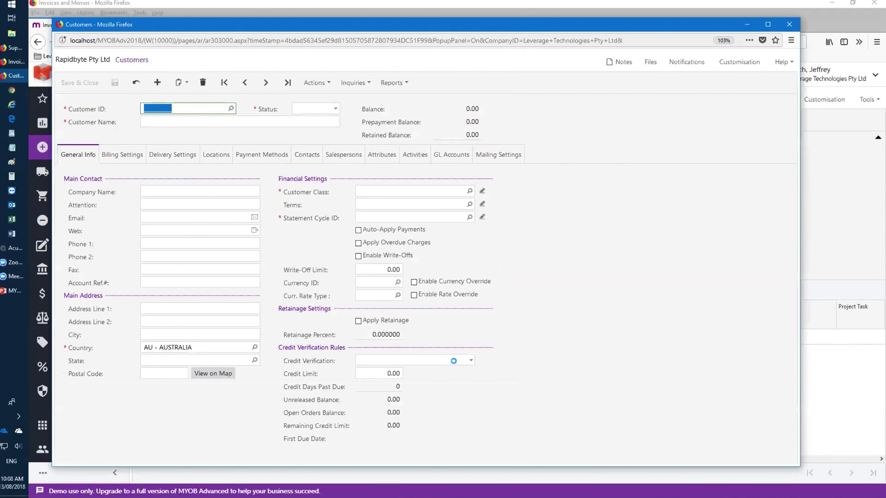
click(467, 360)
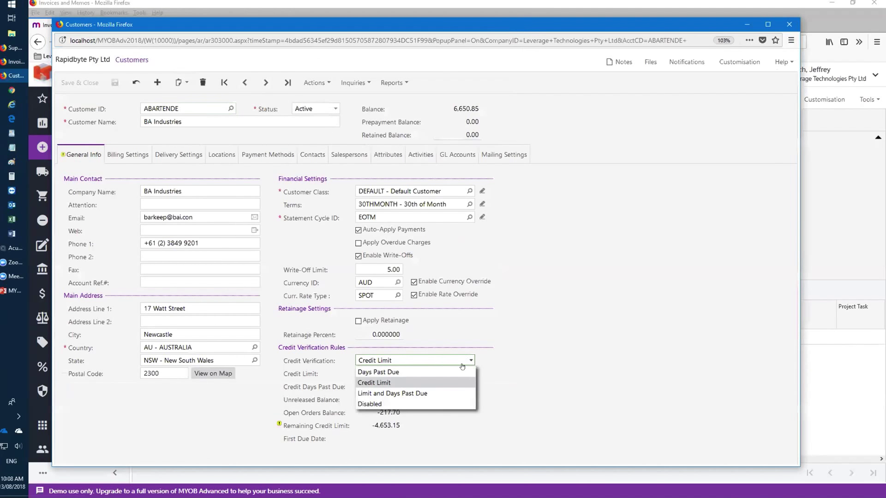
click(417, 404)
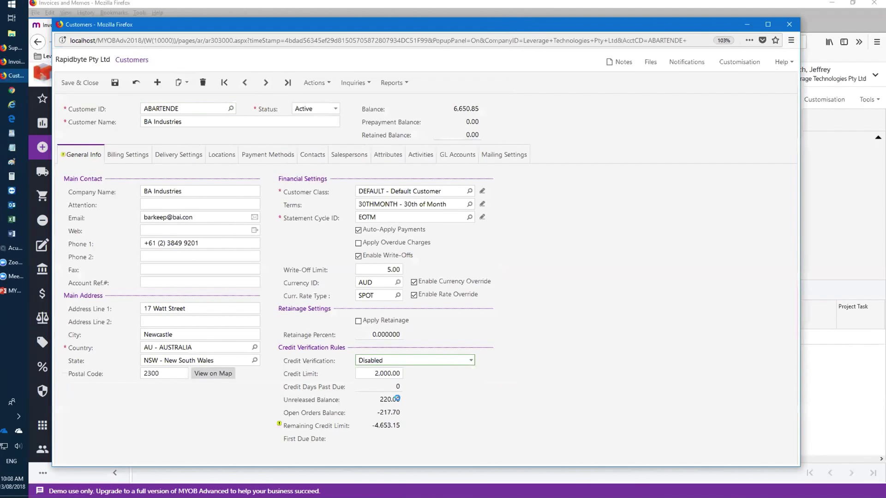
click(114, 83)
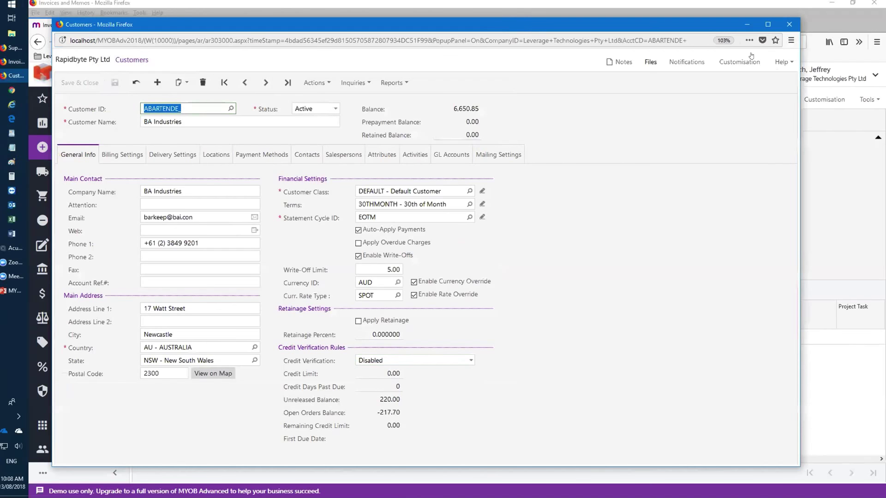
click(789, 24)
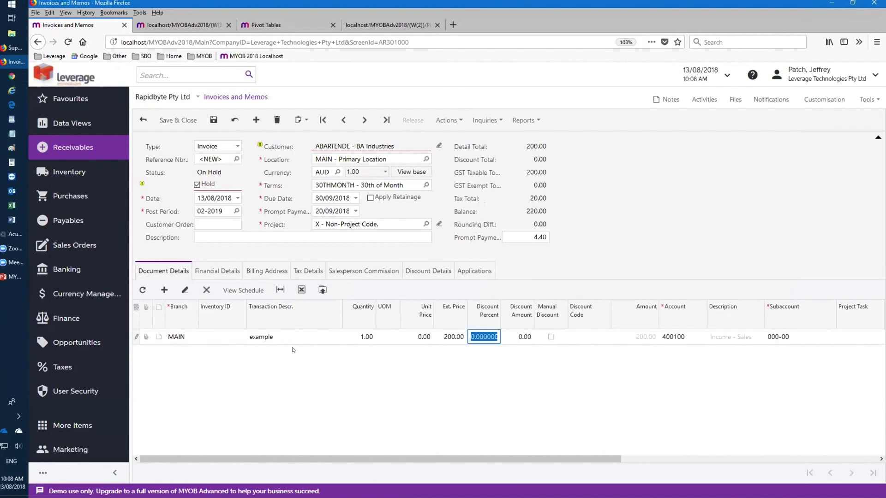
key(Tab)
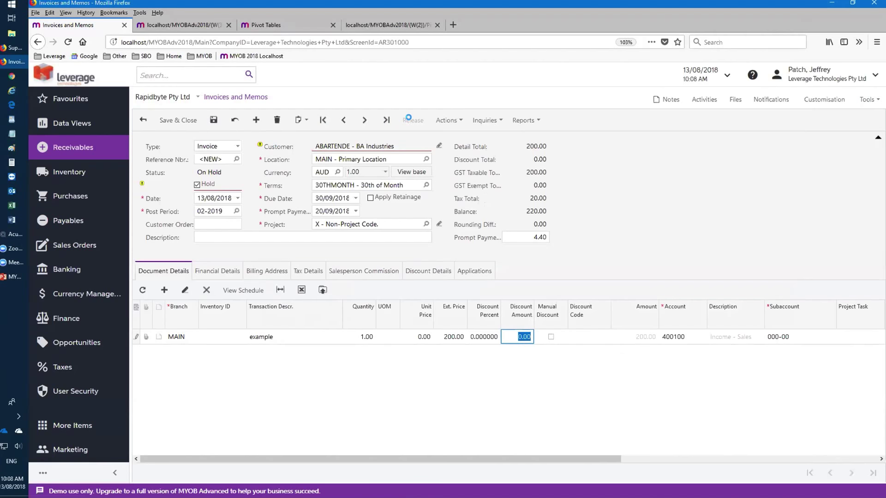
key(ctrl+s)
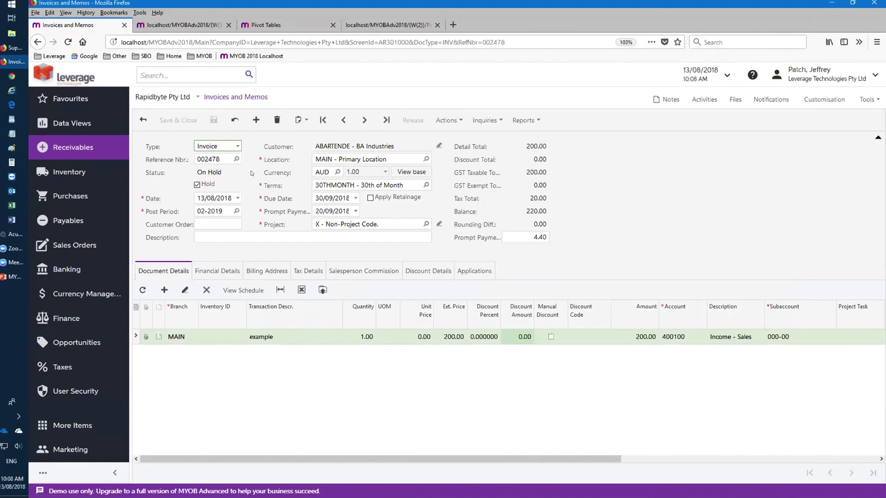
- Uncheck Hold on invoice 002478, then discard changes and start a blank document
click(208, 185)
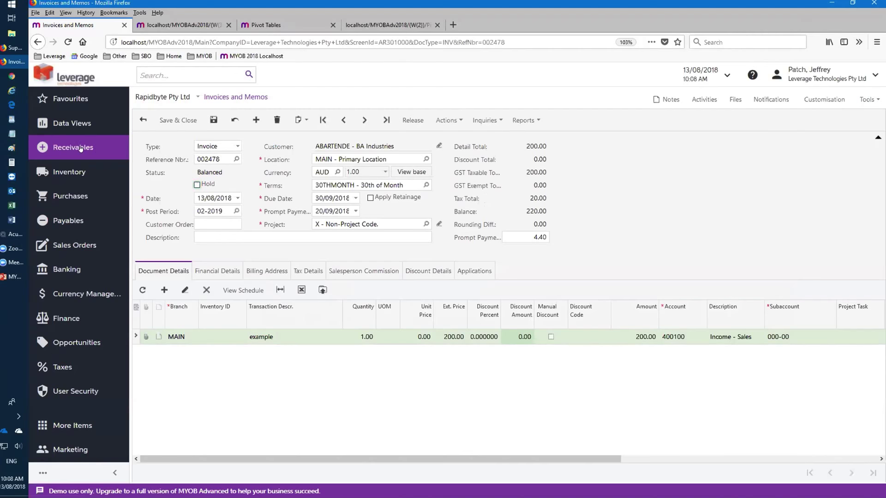
click(256, 119)
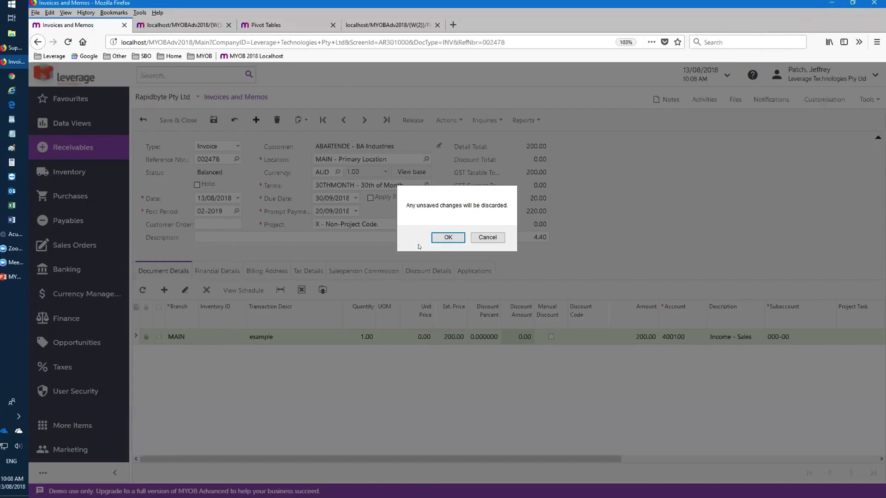
click(448, 237)
- Make the new document a Credit Memo for customer BA Industries (ABARTENDE)
click(236, 148)
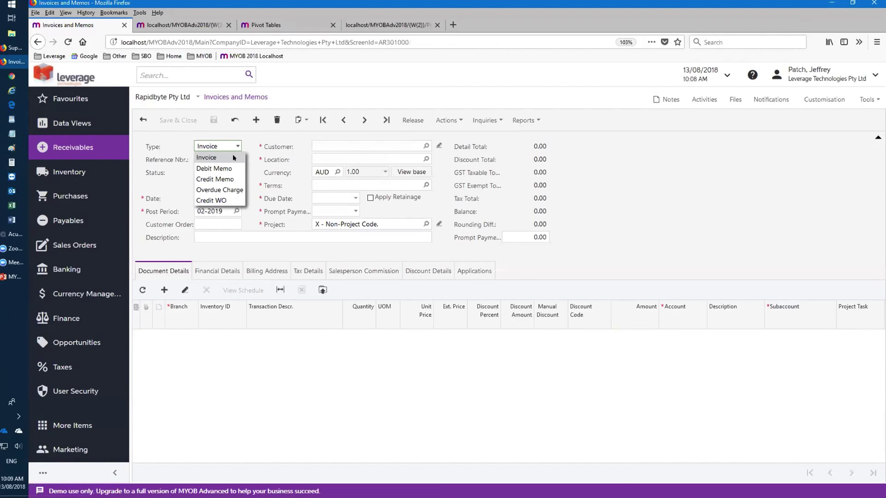
click(217, 178)
click(337, 143)
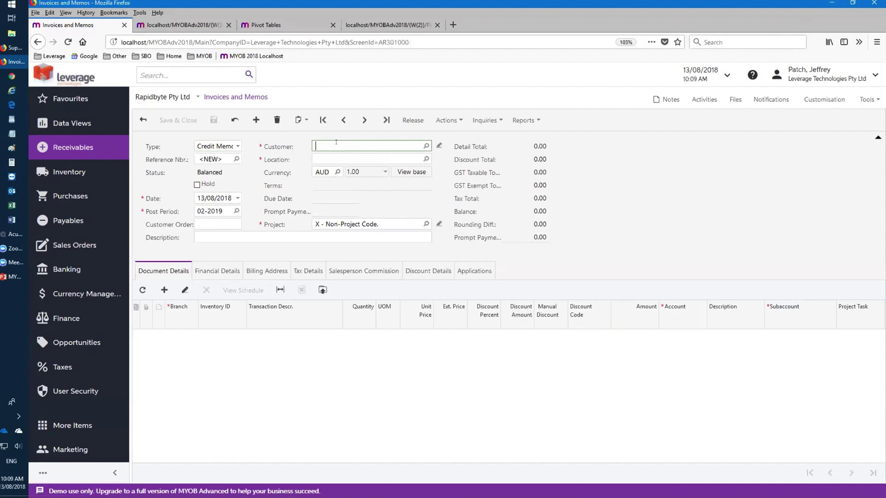
text(abarte)
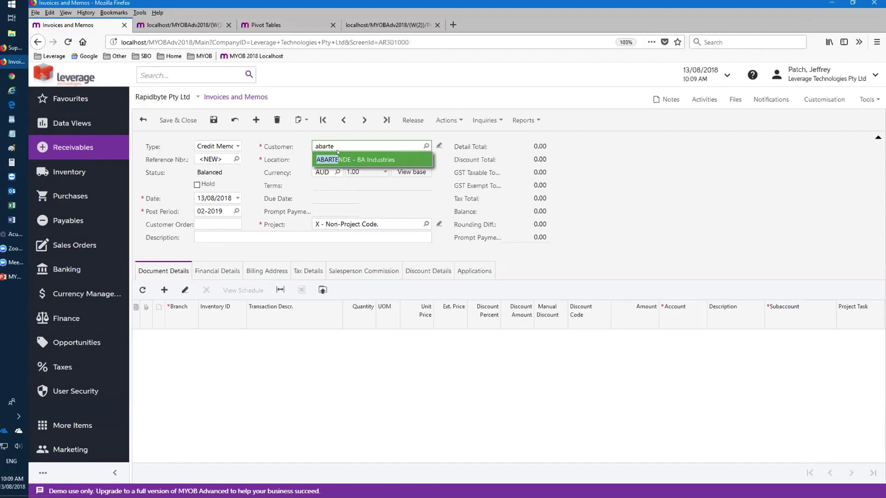
click(334, 155)
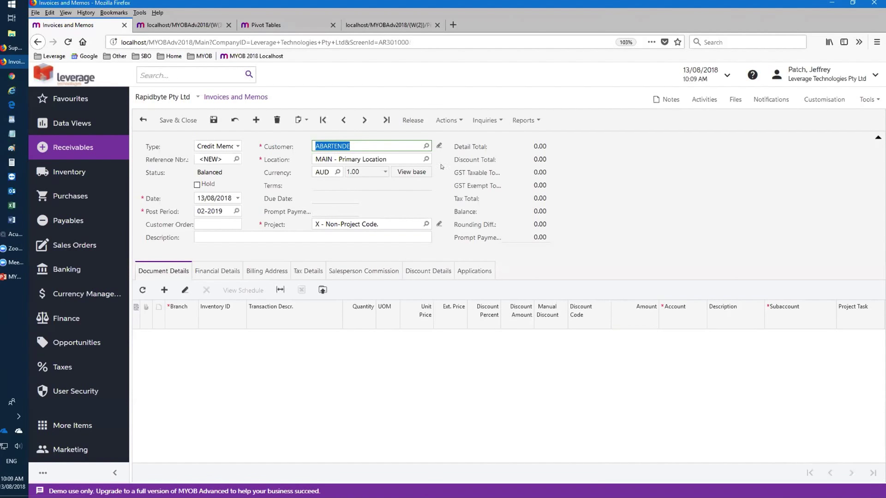
- Add an 'example' line at extended price 200 and release credit memo 002479
click(300, 337)
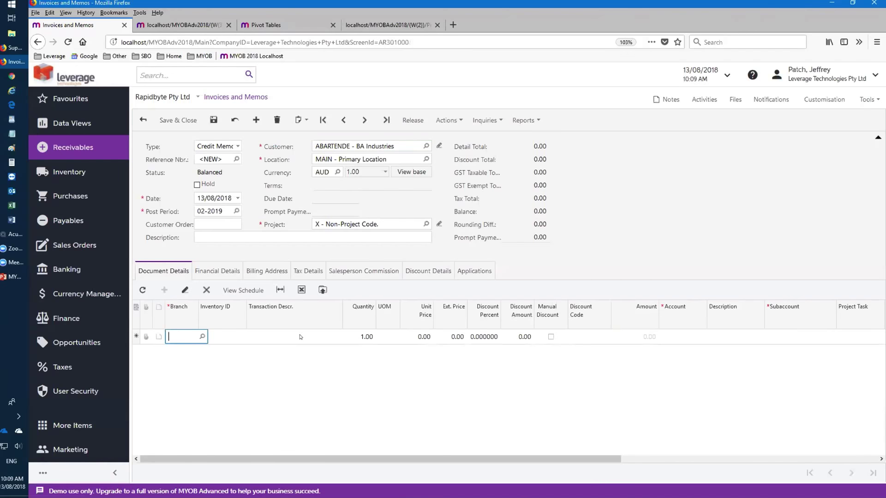
click(300, 336)
text(examp)
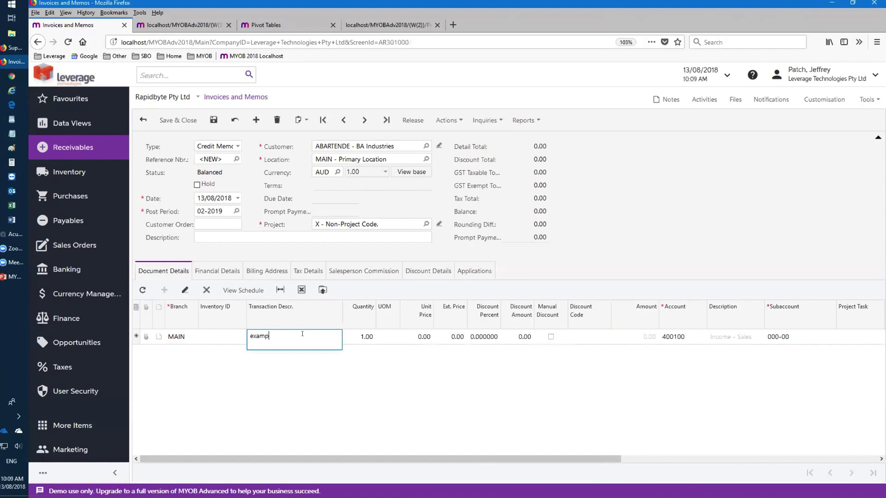
text(le)
key(Tab)
key(Tab)
key(Tab)
key(Tab)
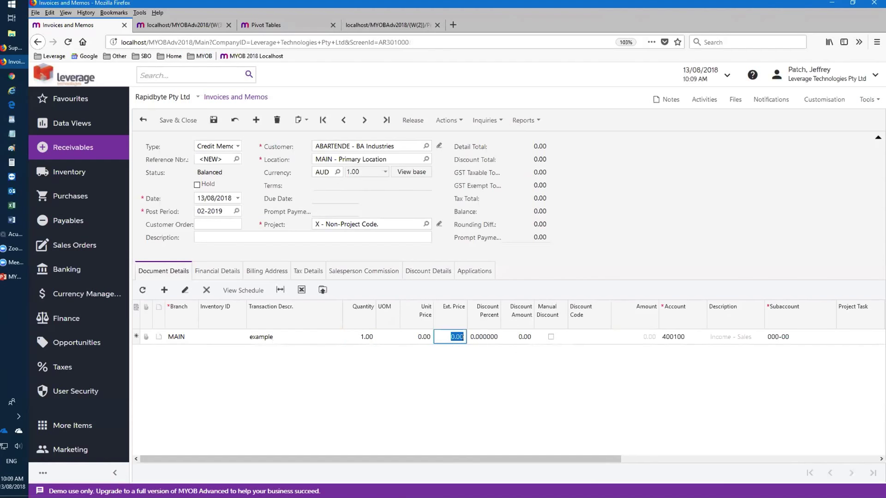
text(200)
key(Tab)
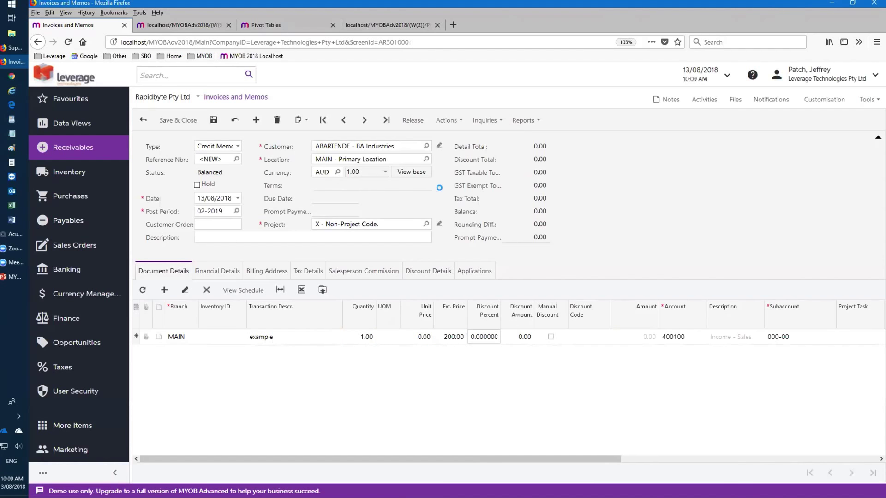
click(409, 121)
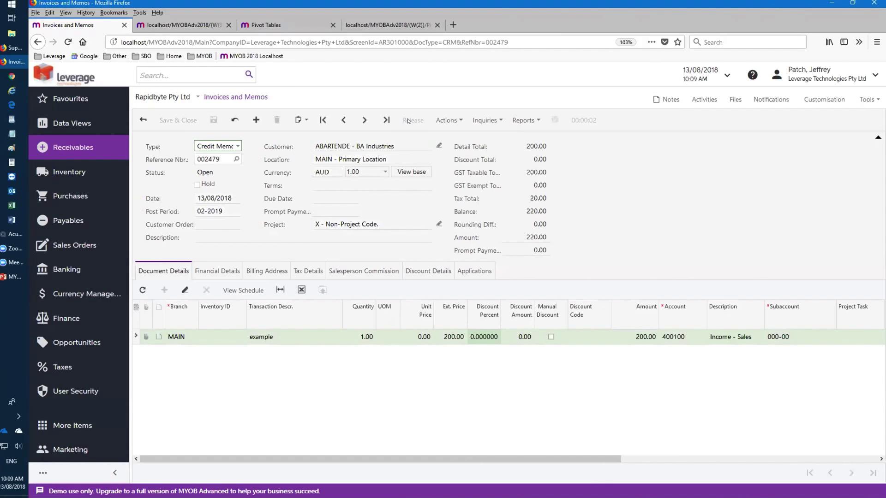
- Start a new Customer Refund in Receivables' Payments and Applications
click(73, 150)
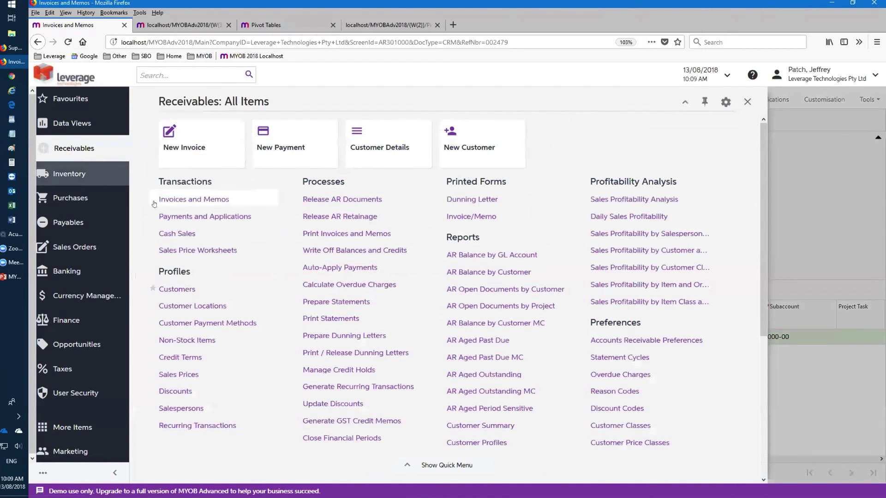
click(191, 218)
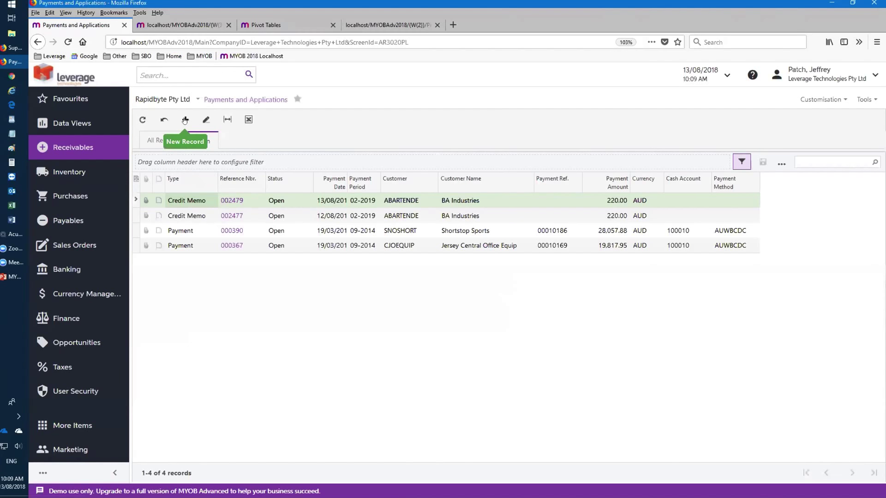
click(185, 120)
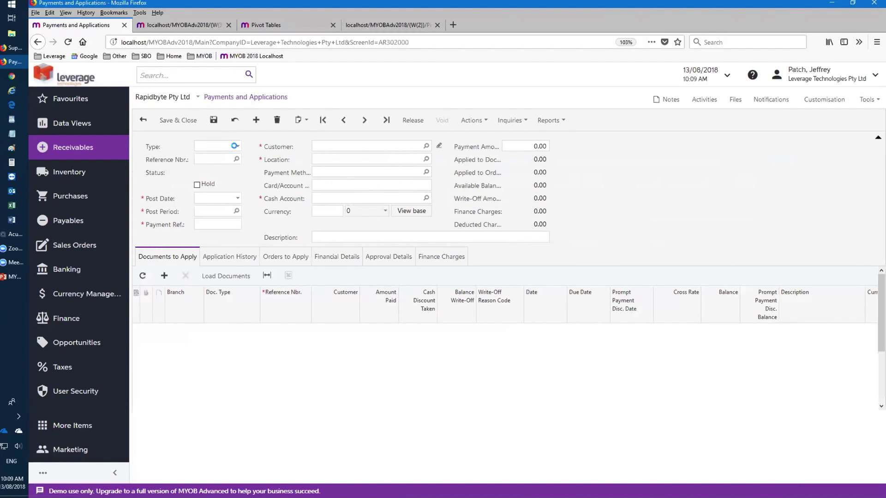
click(237, 146)
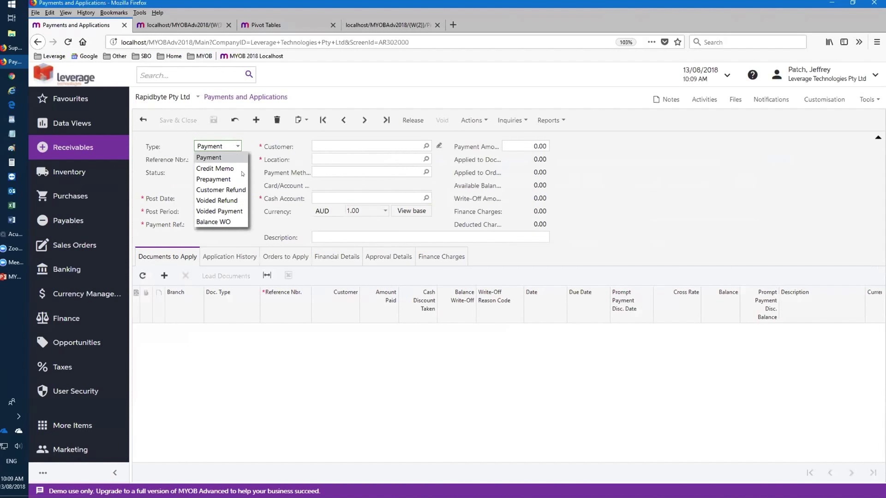
click(228, 192)
- Set the refund's customer to ABARTENDE and the payment amount to 200
click(324, 146)
text(abart)
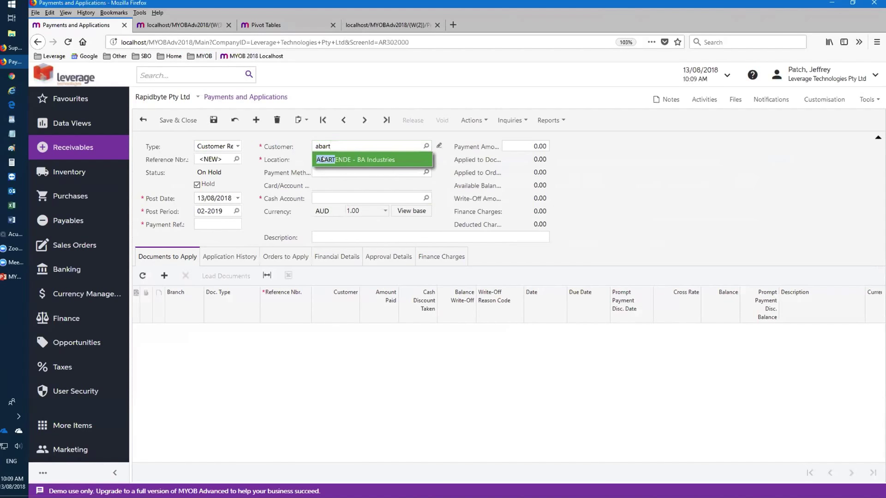
click(319, 156)
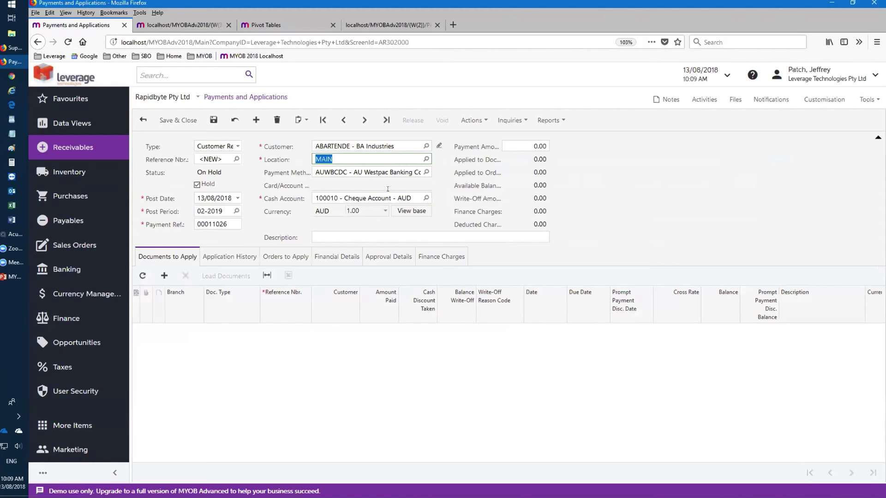
click(518, 143)
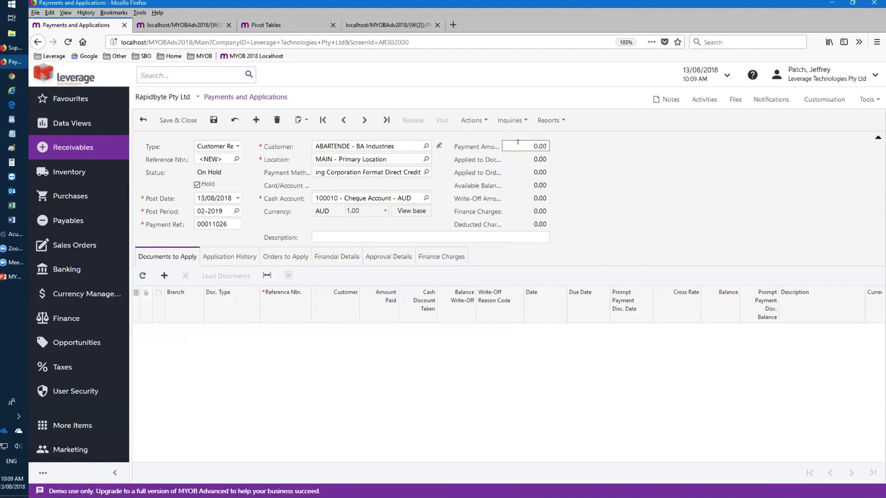
text(20)
- Apply credit memo 002479 to the refund, save it, and remove it from hold
click(296, 381)
click(289, 331)
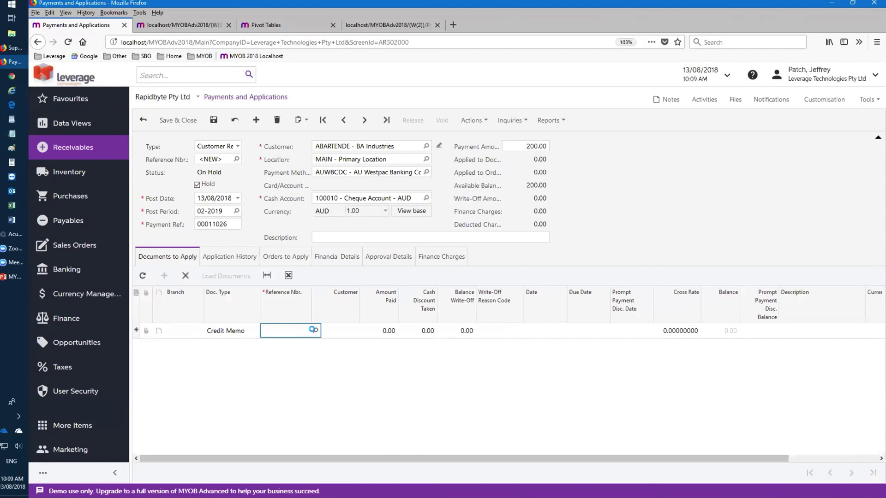
click(314, 331)
click(295, 403)
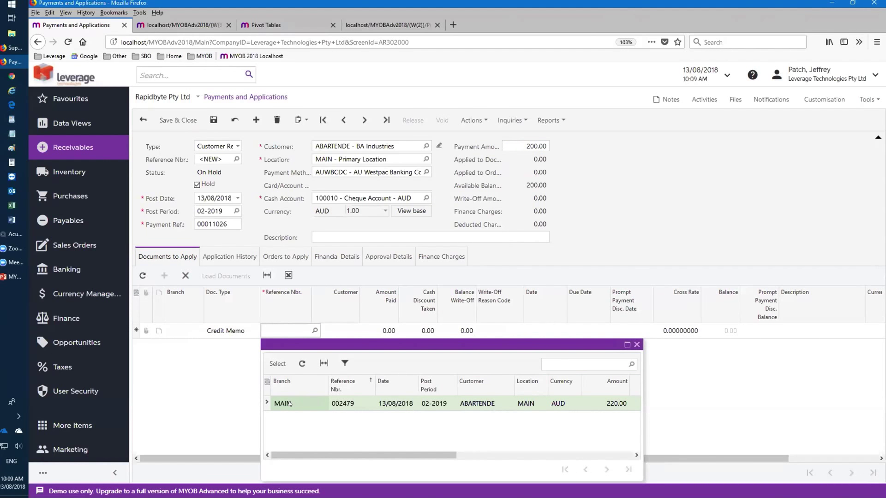
double_click(289, 403)
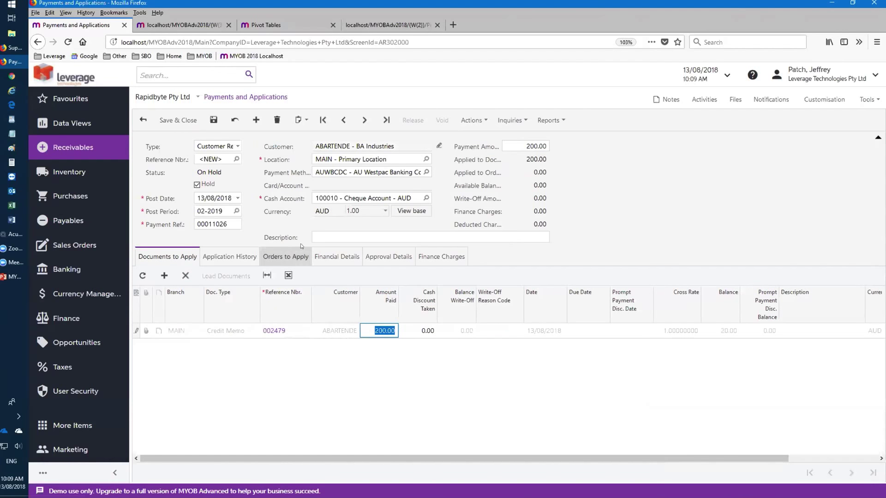
click(213, 119)
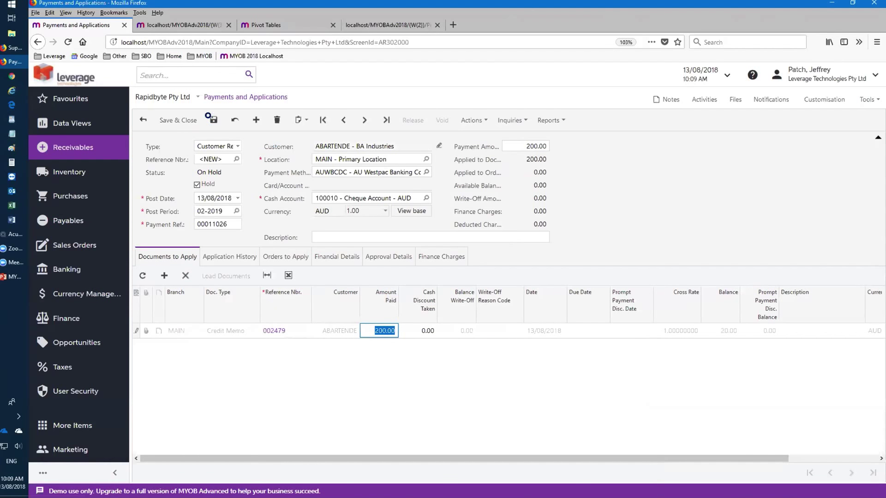
click(197, 184)
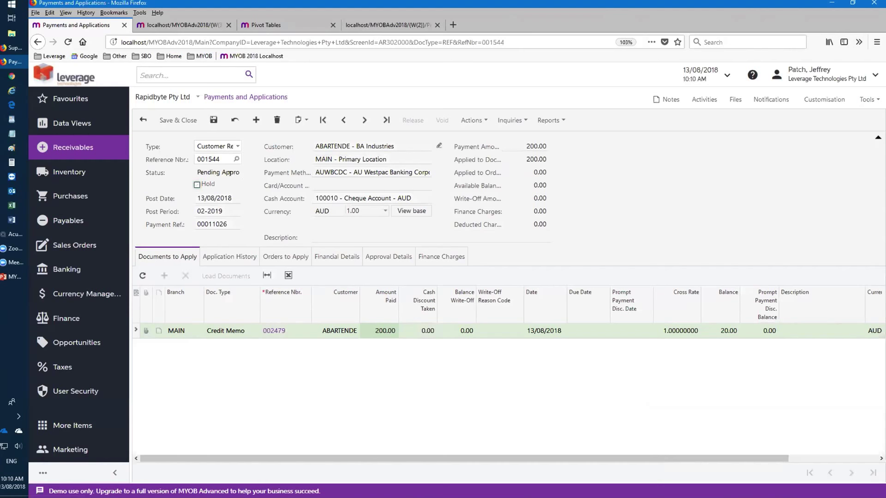
- Search the menu for 'approv' and open Assignment and Approval Maps, leaving the refund page
click(170, 76)
text(approva)
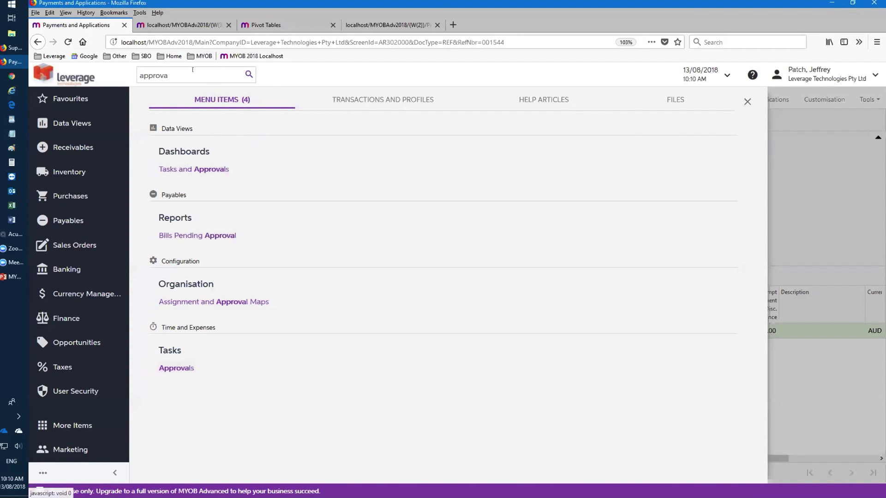
key(BackSpace)
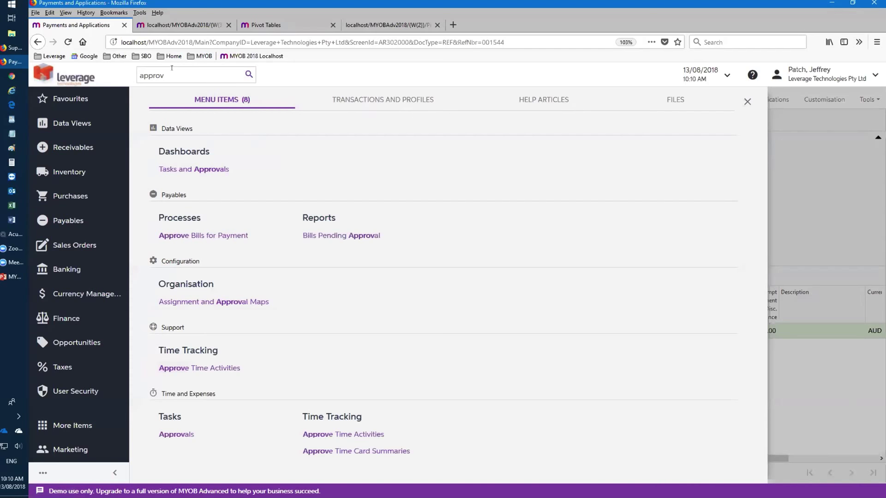
click(228, 301)
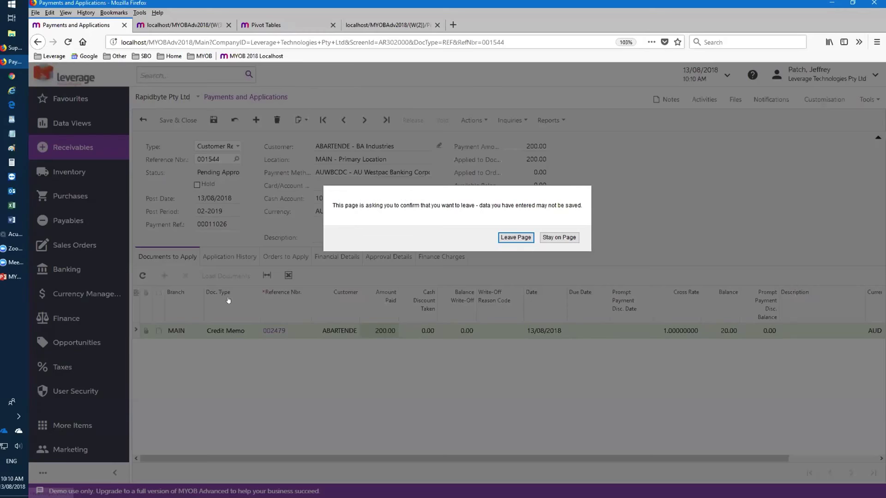
click(514, 236)
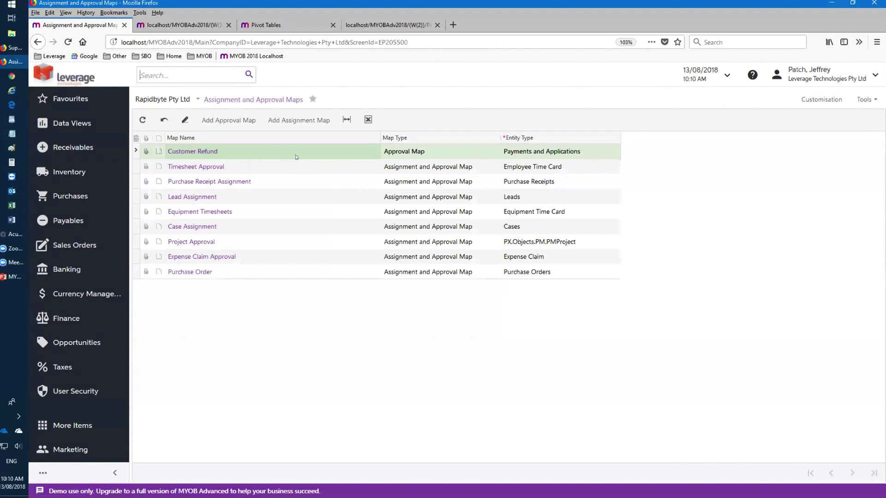
- Review the Customer Refund map's conditions and approvers, then open the Invoices and Memos list
click(193, 152)
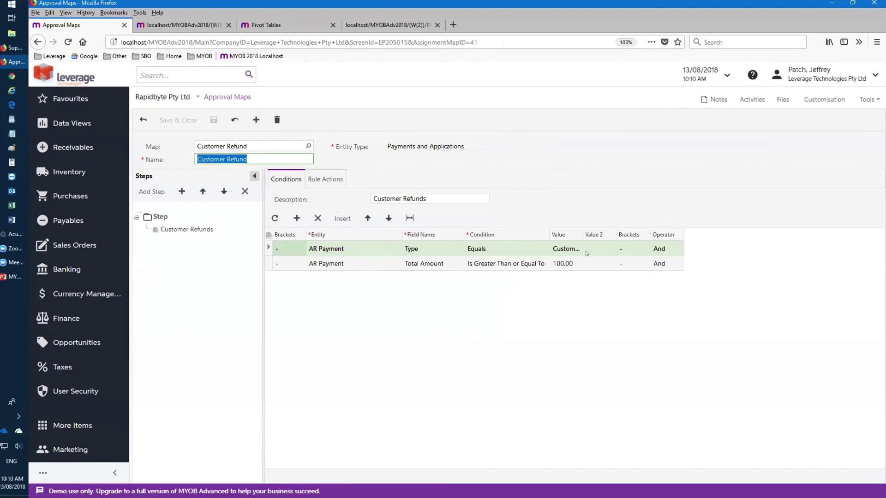
drag(582, 236, 615, 236)
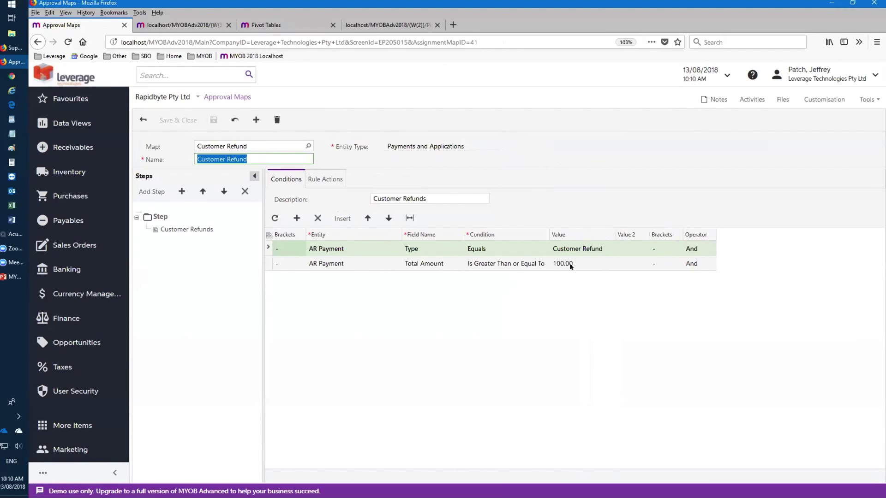
click(329, 179)
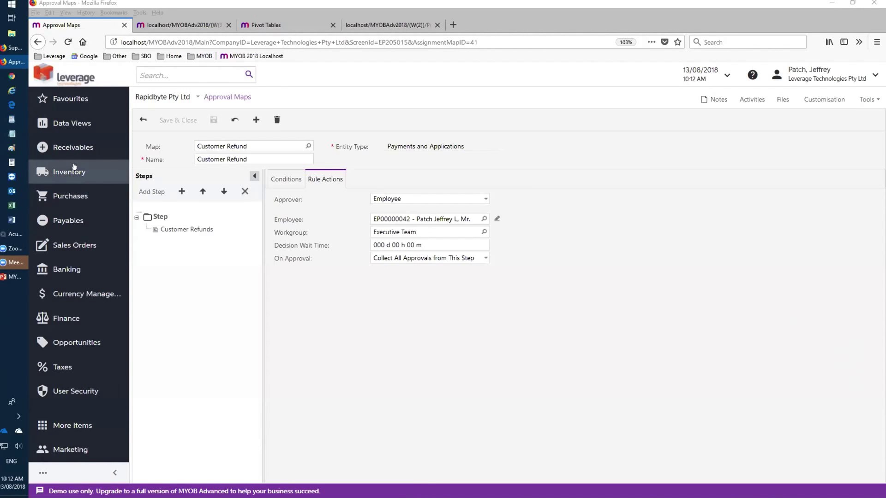
click(69, 151)
click(207, 201)
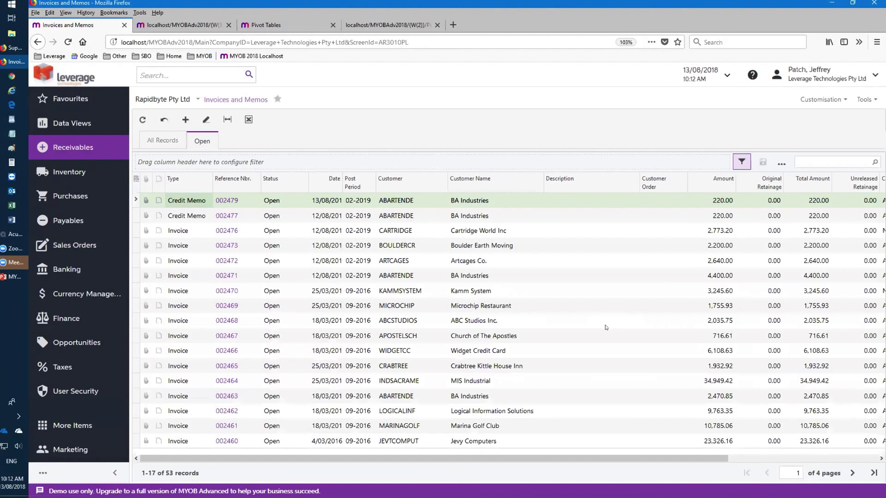
- Add the Balance column to the Invoices and Memos grid through column configuration
click(135, 177)
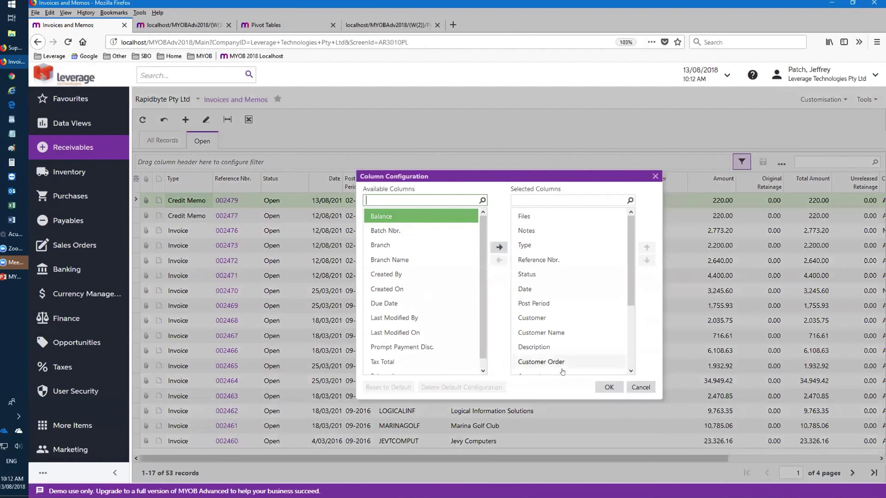
click(499, 247)
click(607, 388)
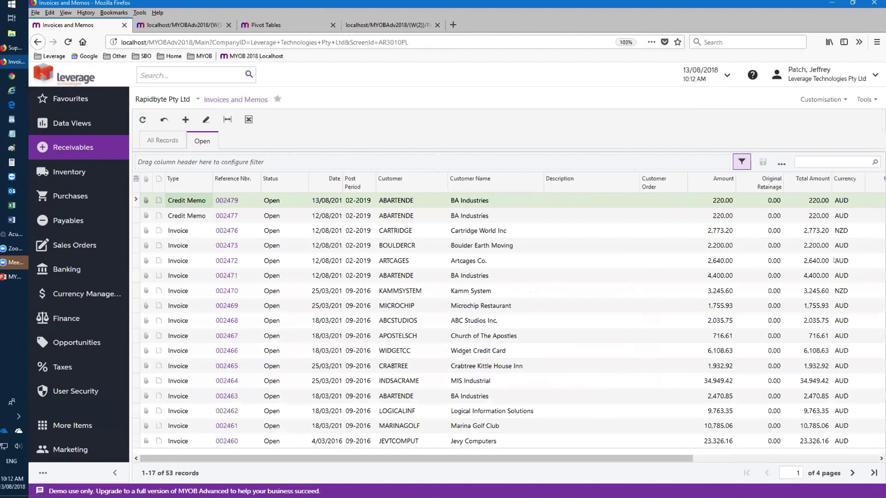
click(865, 99)
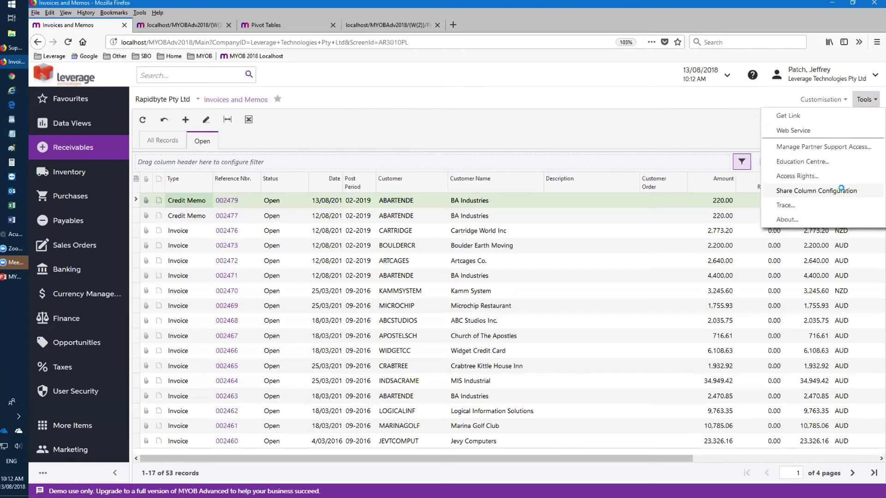
- Walk through the Share Column Configuration wizard, close it, and return to the PowerPoint deck
click(840, 191)
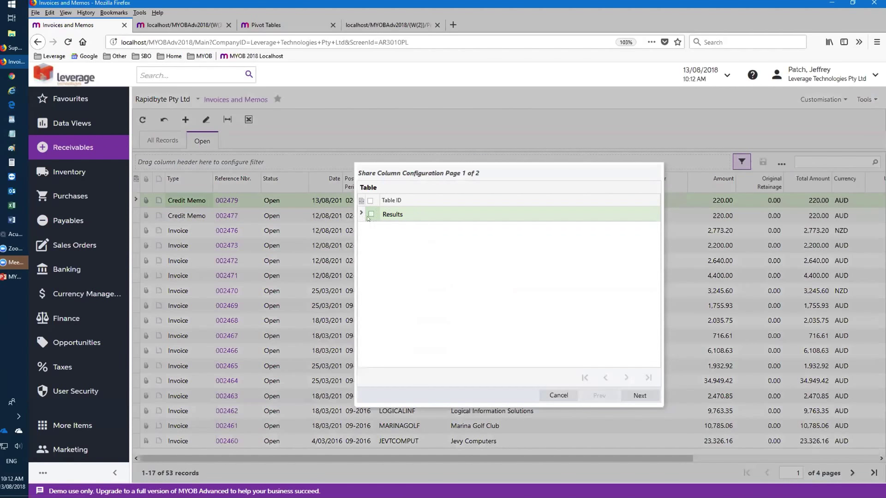
click(638, 395)
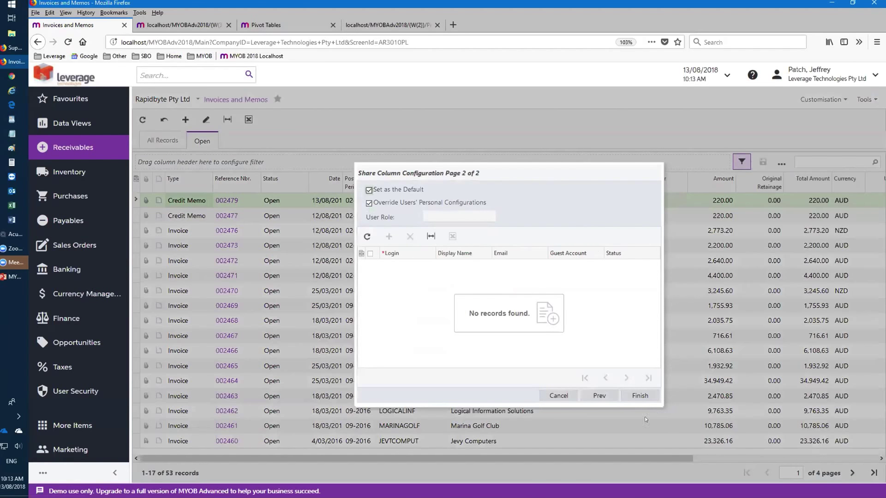
click(560, 396)
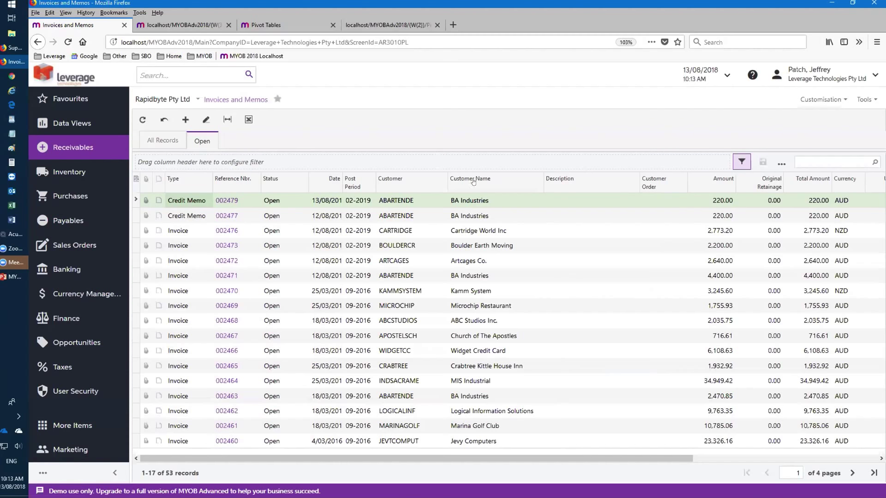
click(12, 277)
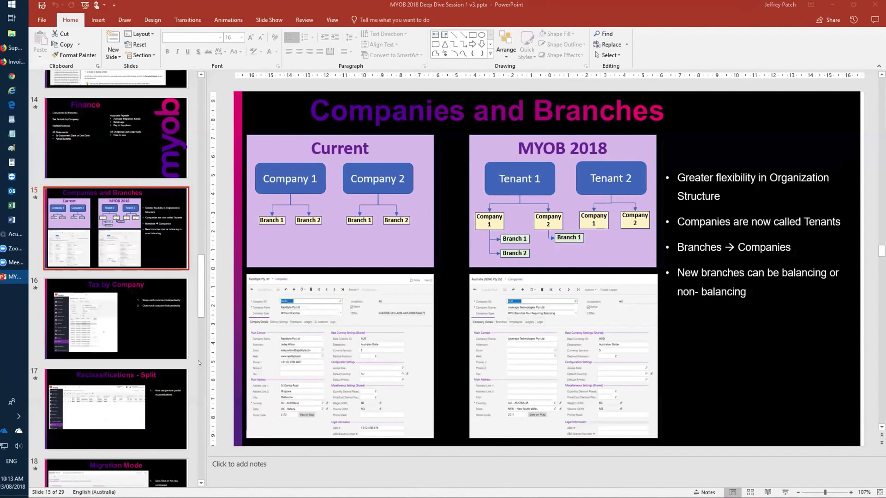
- Select slide 24, 'Further Information', and start the slide show from it with Shift+F5
click(201, 296)
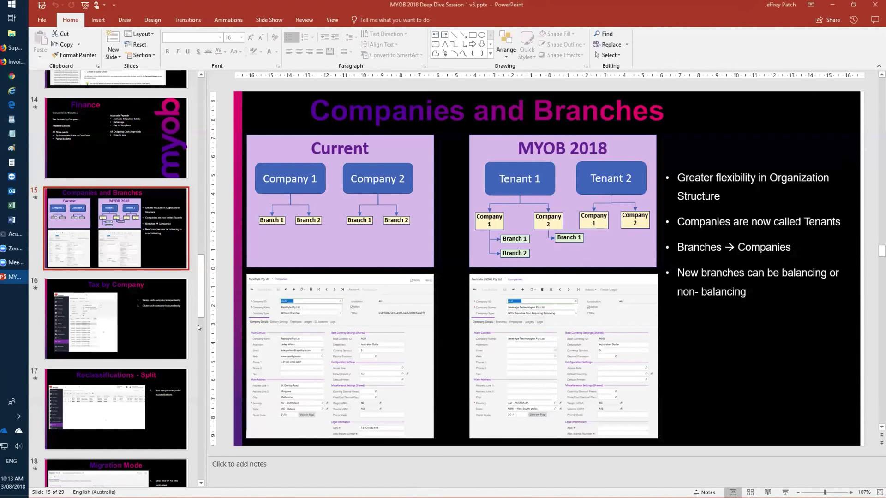
click(199, 325)
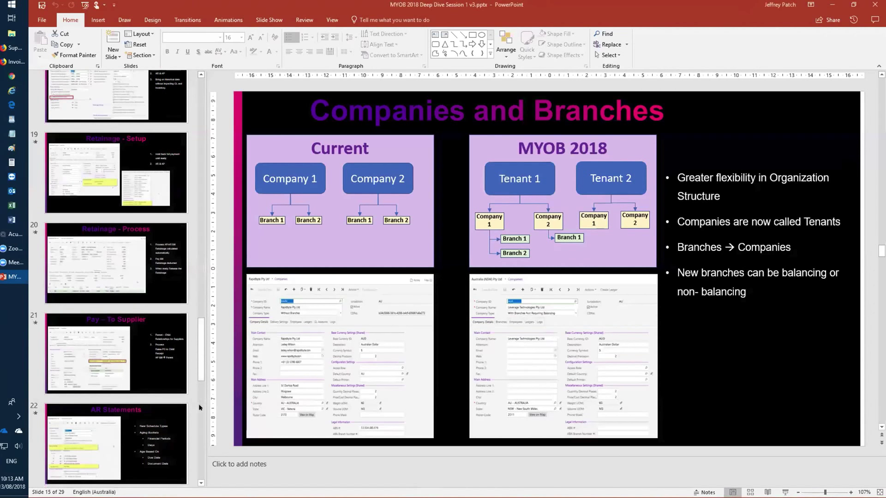
click(198, 407)
click(156, 209)
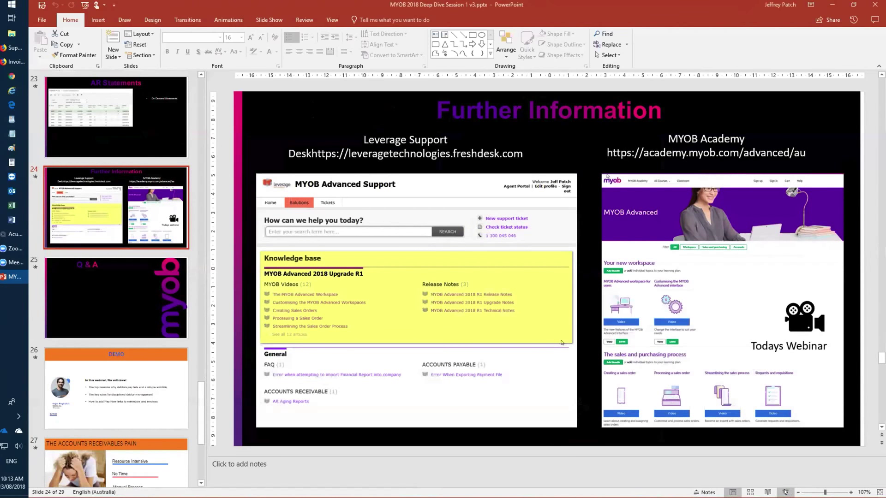
key(shift+F5)
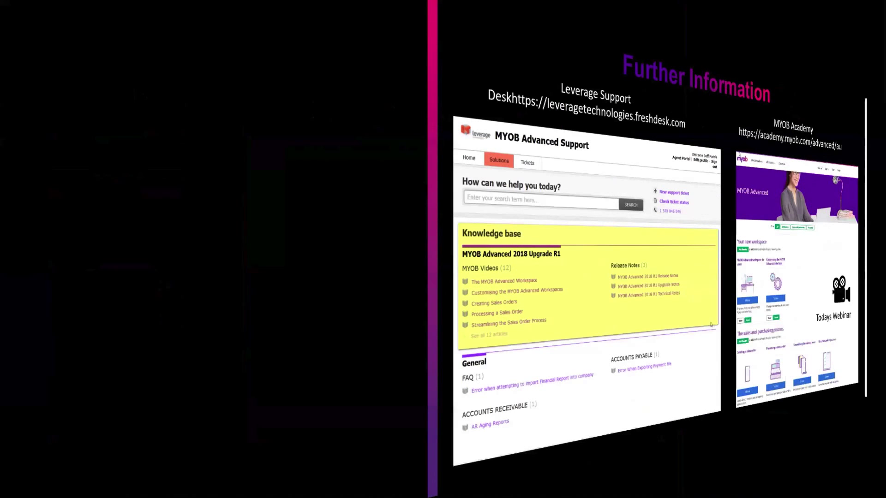